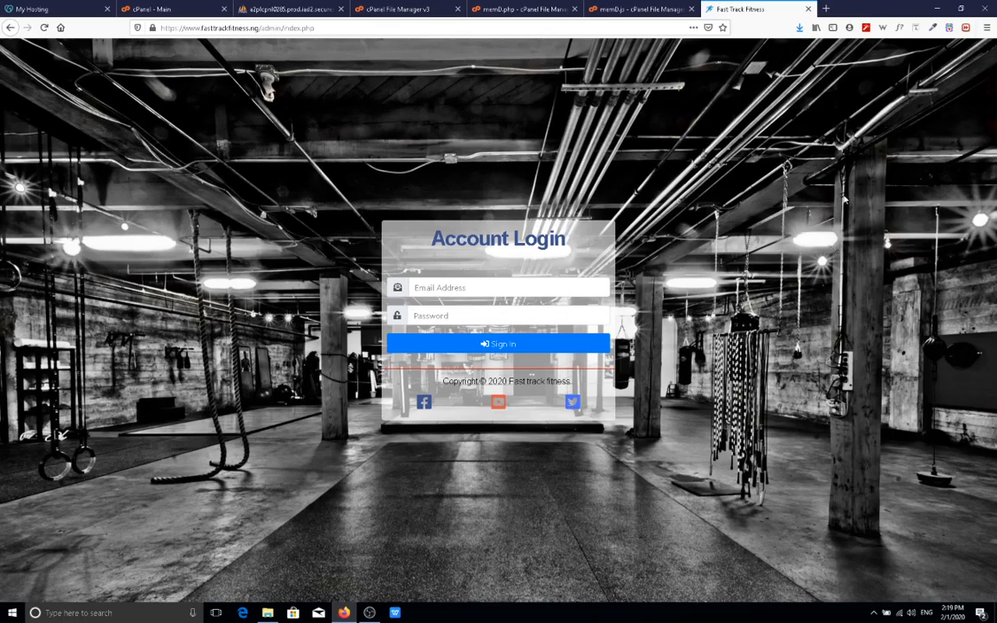
Fill the login form with the saved admin email address and the account password.
{"action": "left_click", "coordinate": [493, 295]}
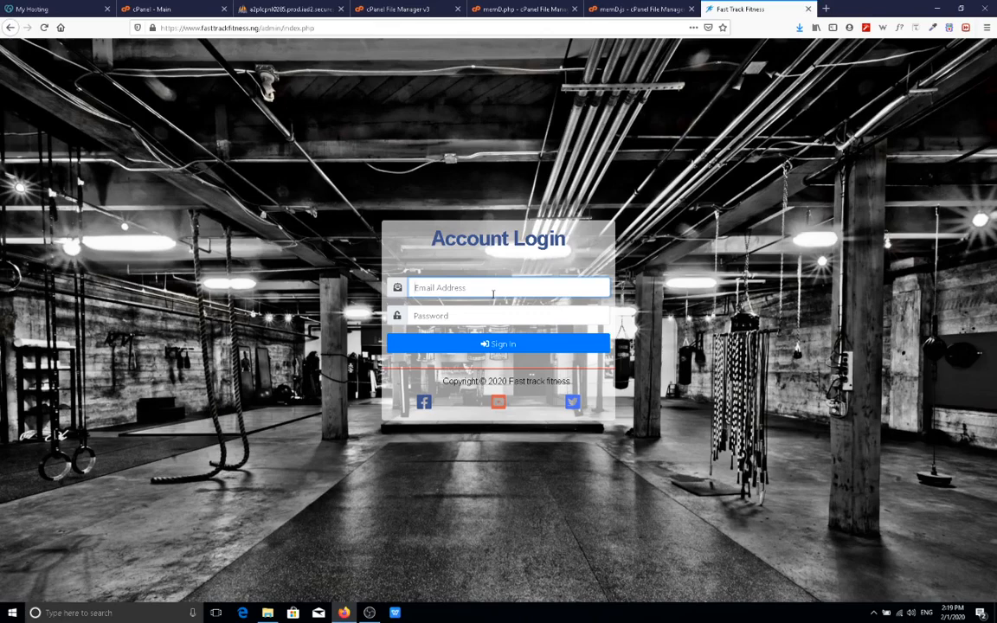
{"action": "left_click", "coordinate": [485, 289]}
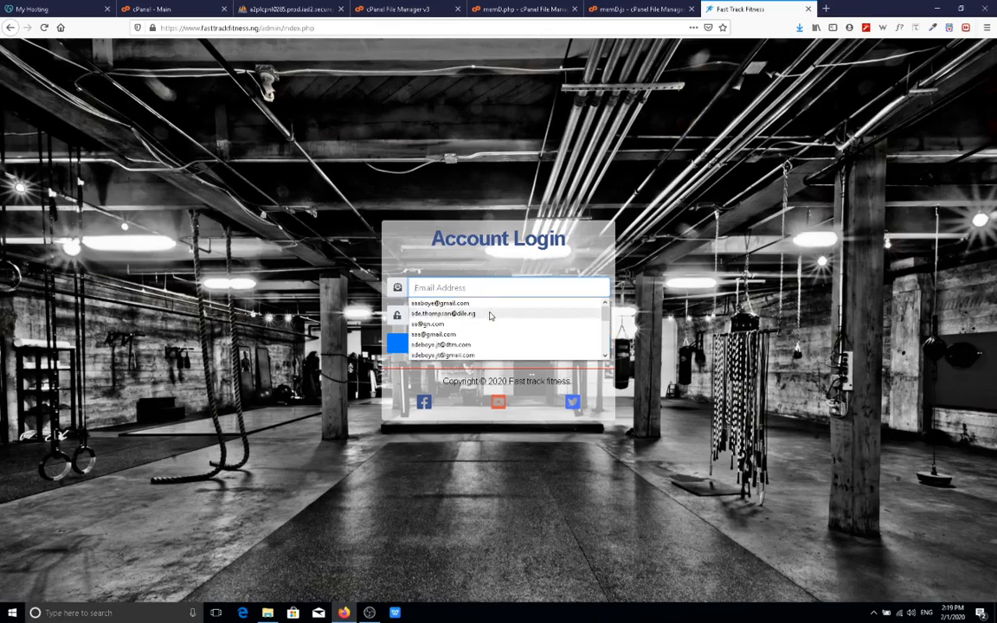
{"action": "left_click", "coordinate": [490, 314]}
{"action": "left_click", "coordinate": [490, 314]}
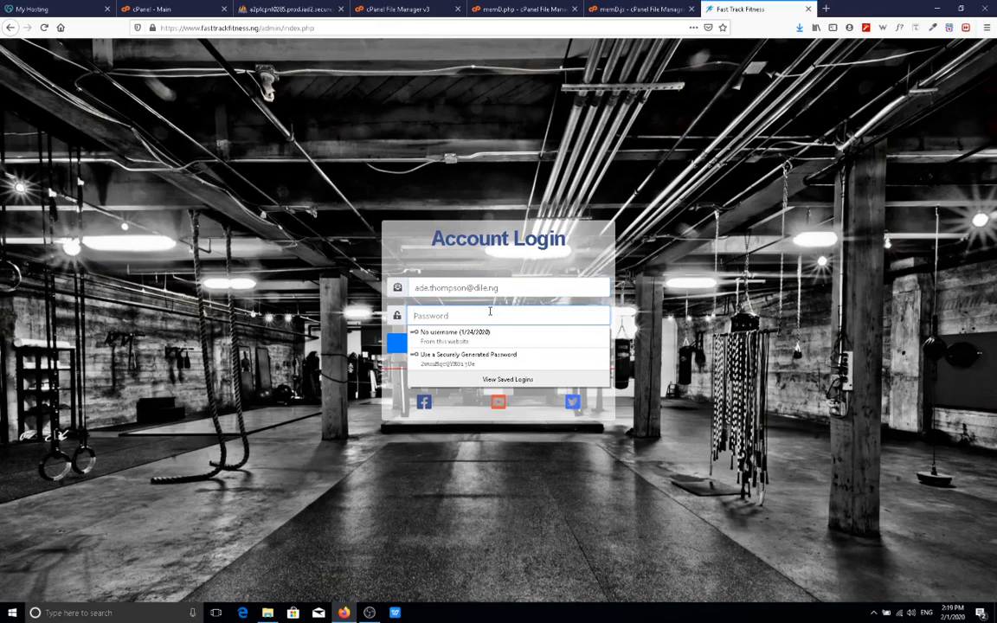
{"action": "type", "text": "*******"}
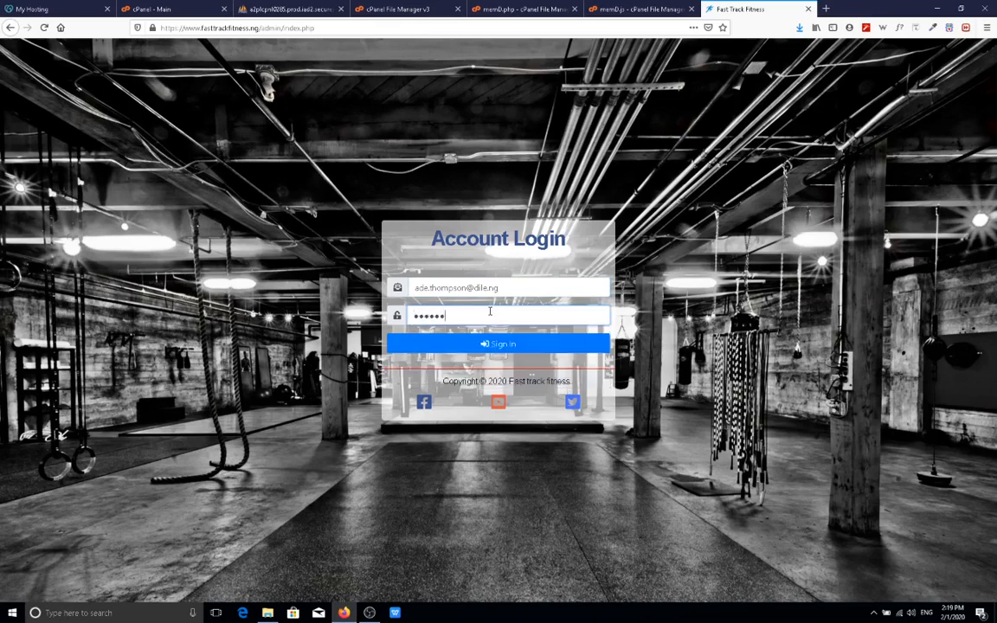
{"action": "type", "text": "*****"}
Sign in to reach the dashboard showing 4 members, 6 visits and 3 new registrations.
{"action": "key", "text": "Return"}
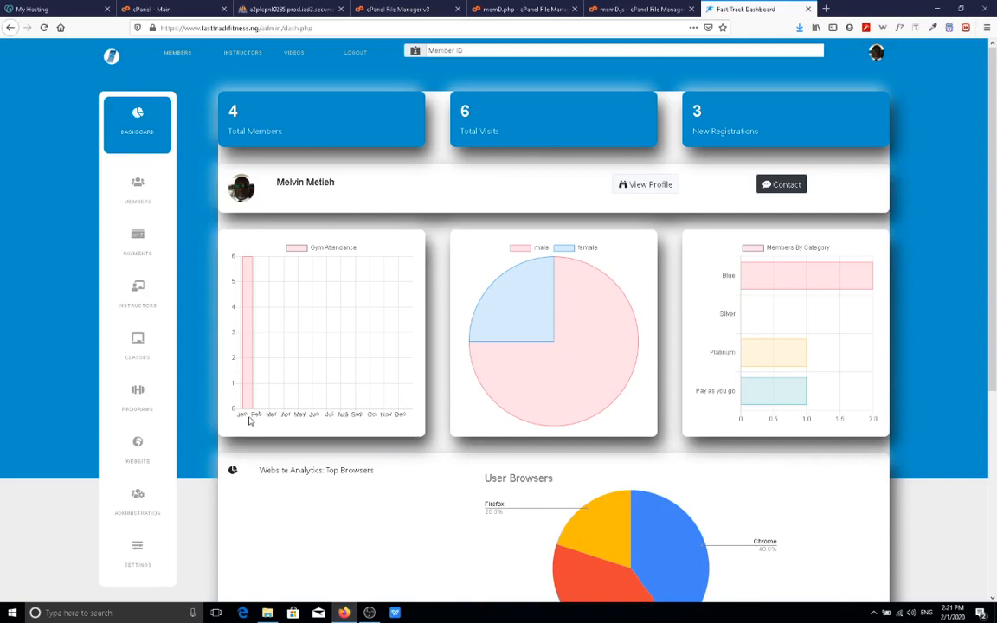
{"action": "mouse_move", "coordinate": [250, 343]}
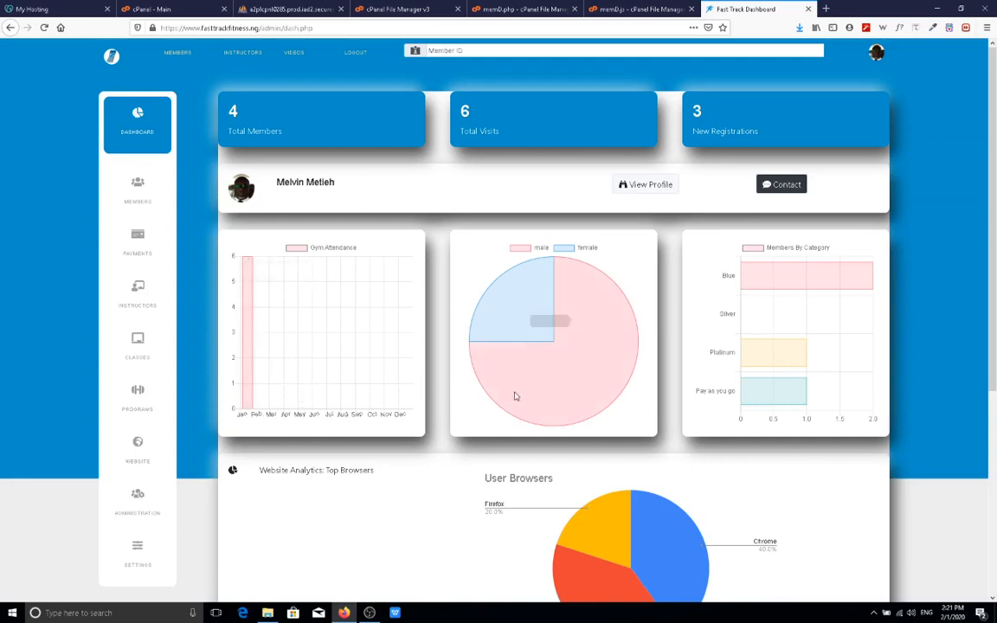
{"action": "mouse_move", "coordinate": [552, 374]}
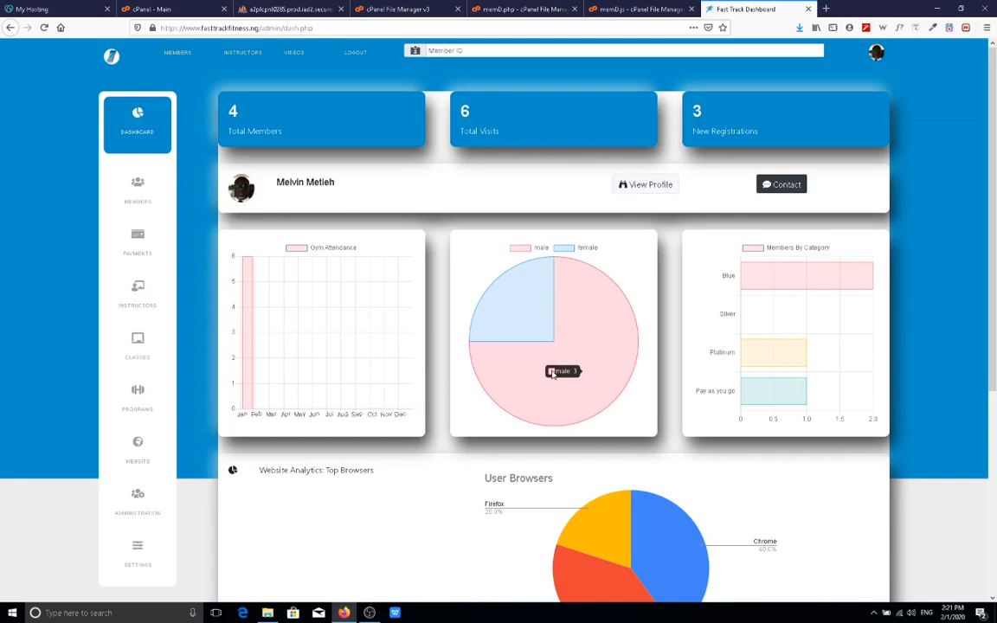
{"action": "mouse_move", "coordinate": [510, 303]}
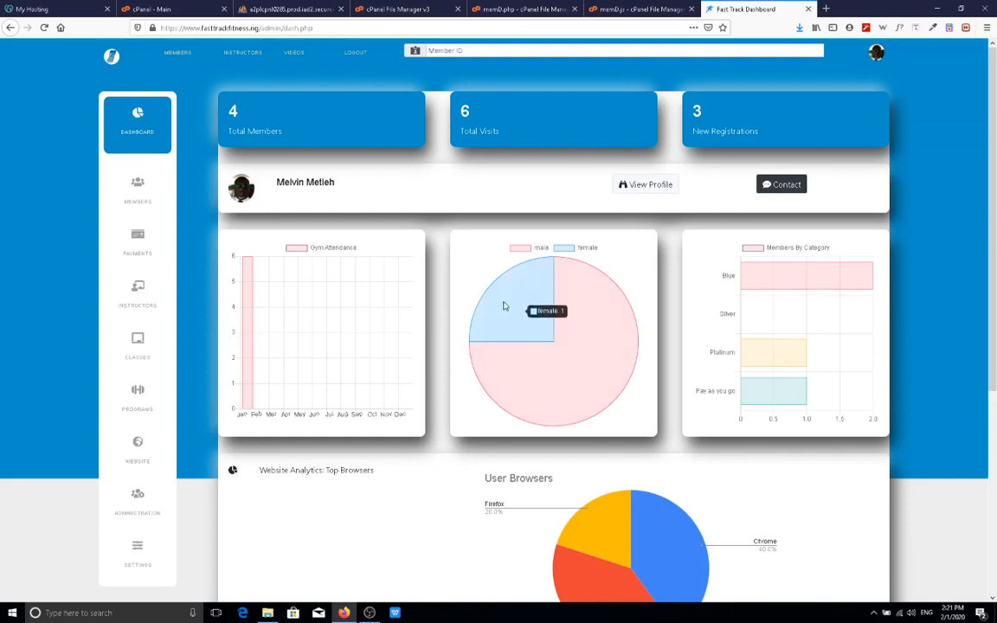
{"action": "mouse_move", "coordinate": [780, 291]}
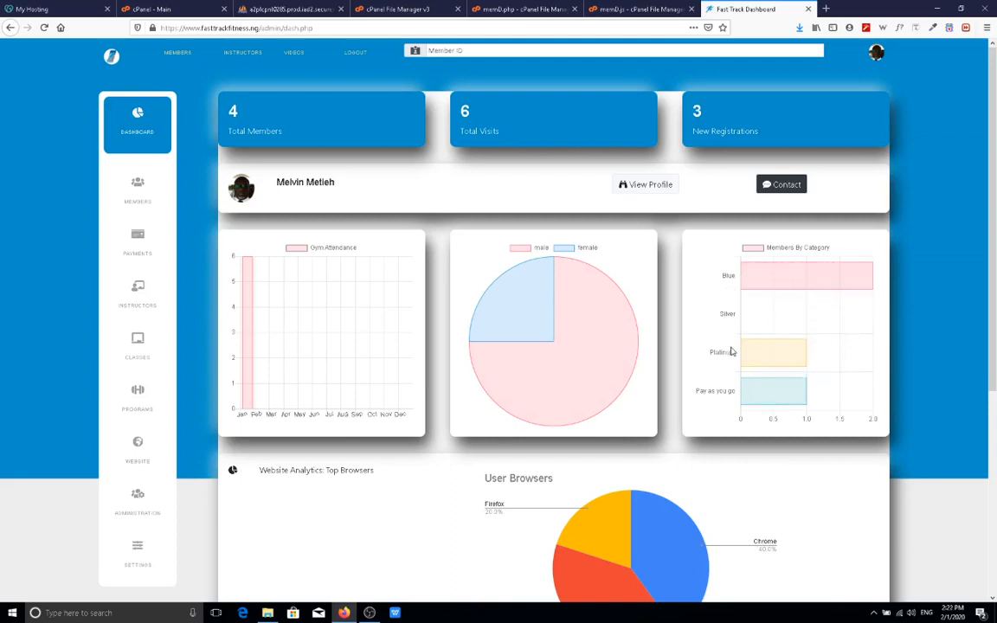
{"action": "mouse_move", "coordinate": [753, 267]}
{"action": "scroll", "coordinate": [544, 449], "scroll_direction": "down", "scroll_amount": 5}
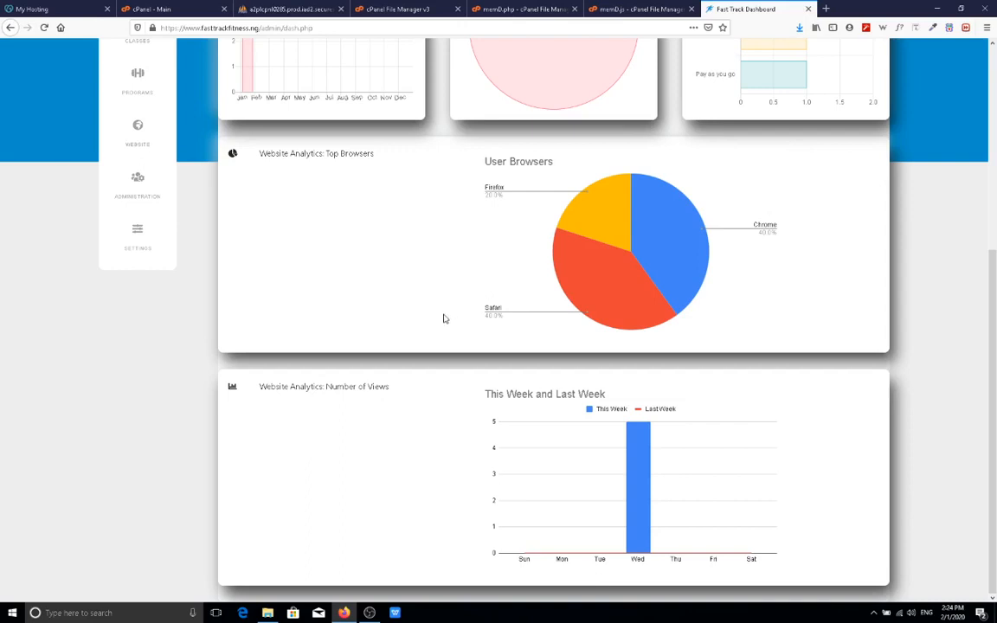
{"action": "mouse_move", "coordinate": [603, 295]}
{"action": "scroll", "coordinate": [521, 430], "scroll_direction": "up", "scroll_amount": 5}
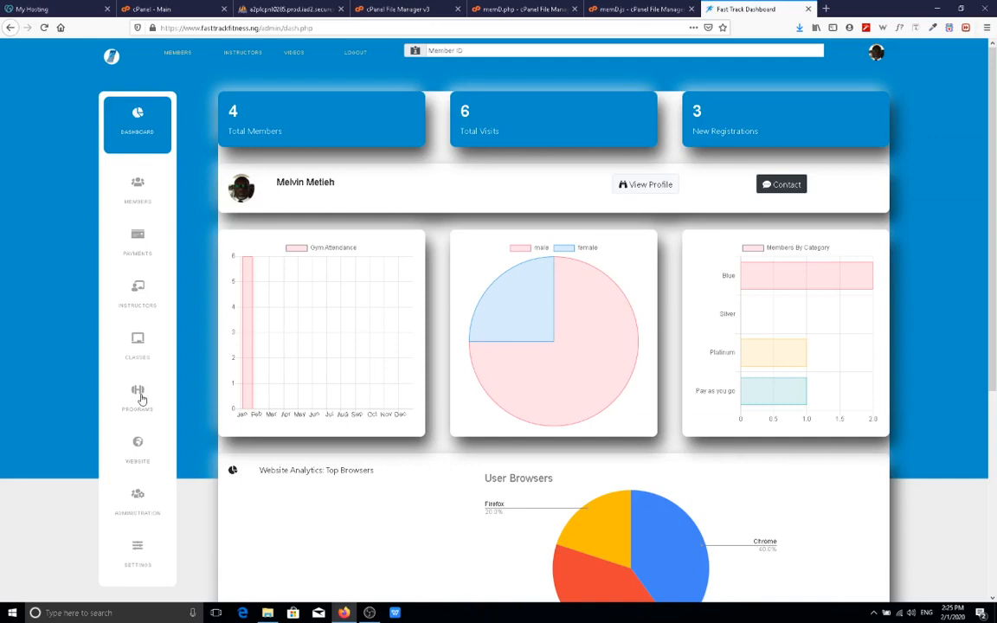
Open the Members flyout under the Website section of the sidebar.
{"action": "left_click", "coordinate": [136, 451]}
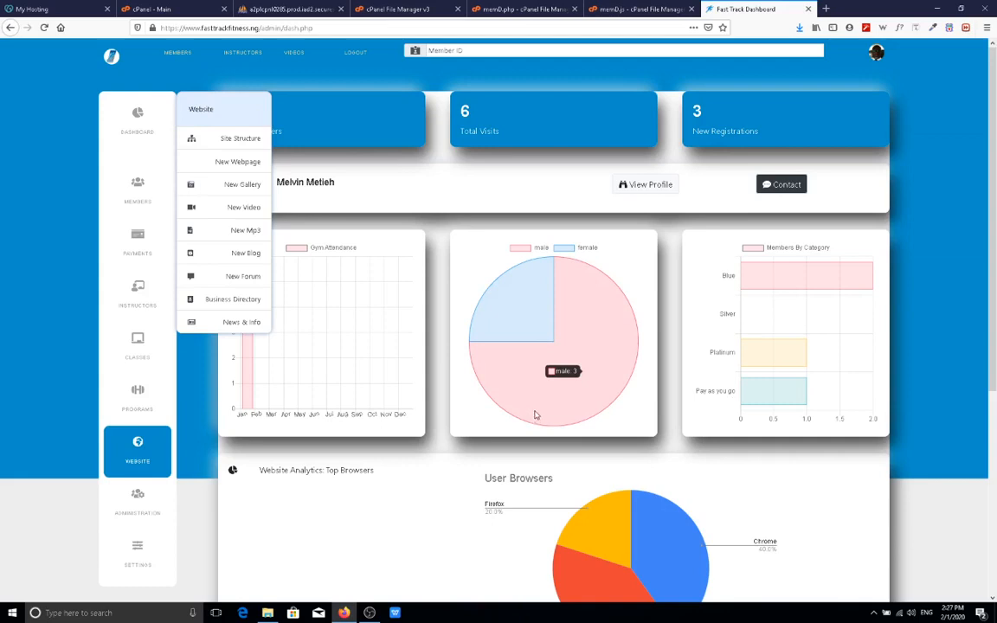
{"action": "left_click", "coordinate": [134, 198]}
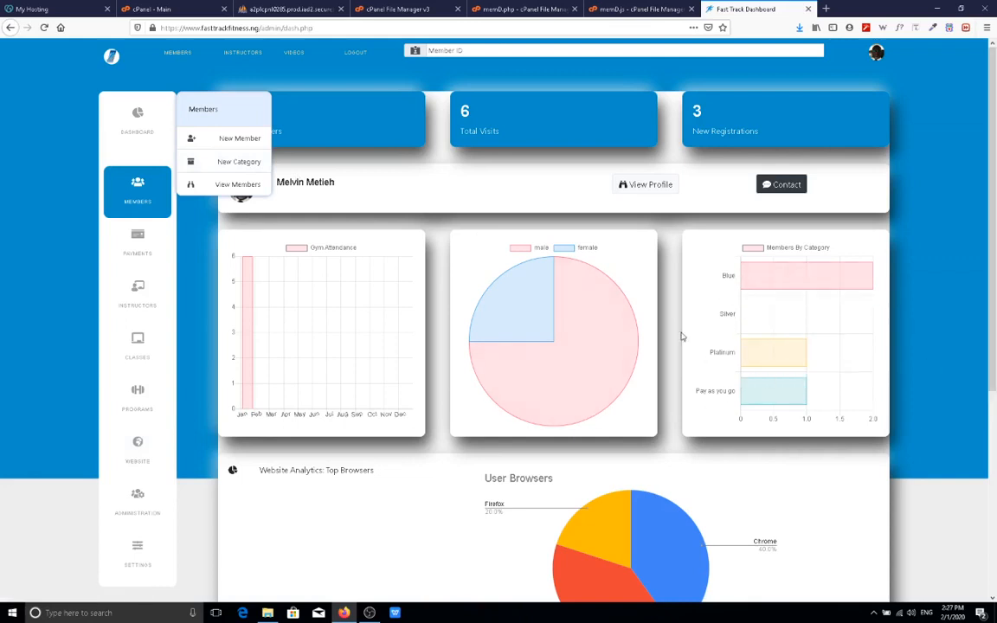
Create a new category named Standard, priced 40000, with a 5-month duration.
{"action": "left_click", "coordinate": [235, 162]}
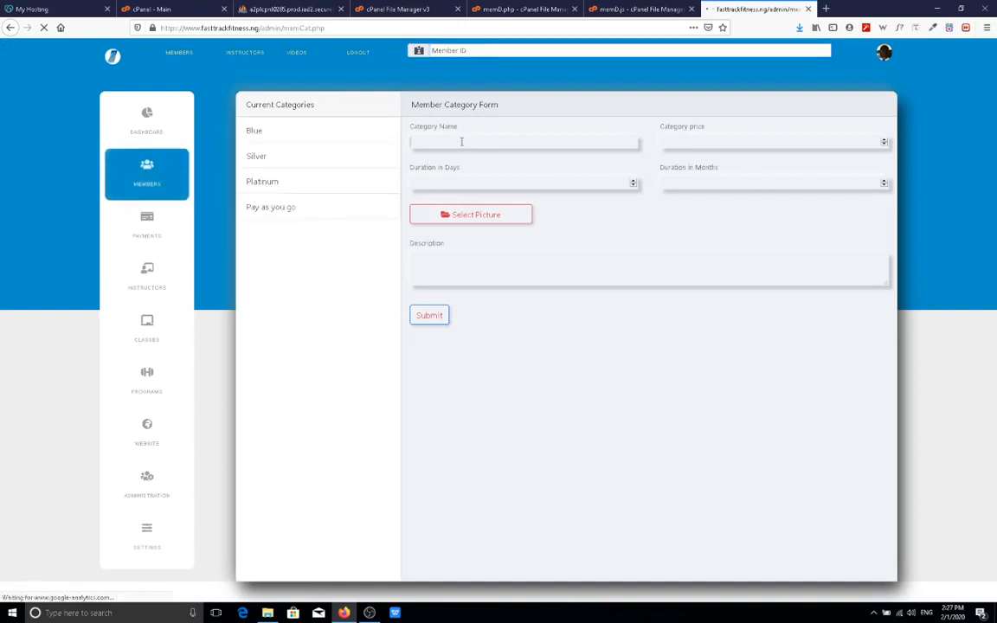
{"action": "left_click", "coordinate": [462, 141]}
{"action": "type", "text": "Standard"}
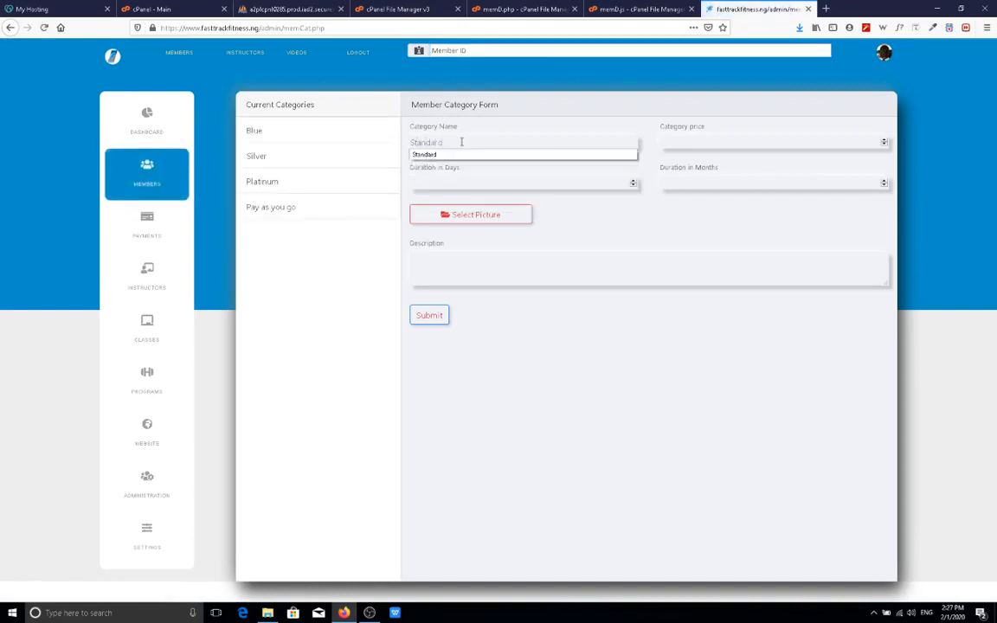
{"action": "left_click", "coordinate": [795, 144]}
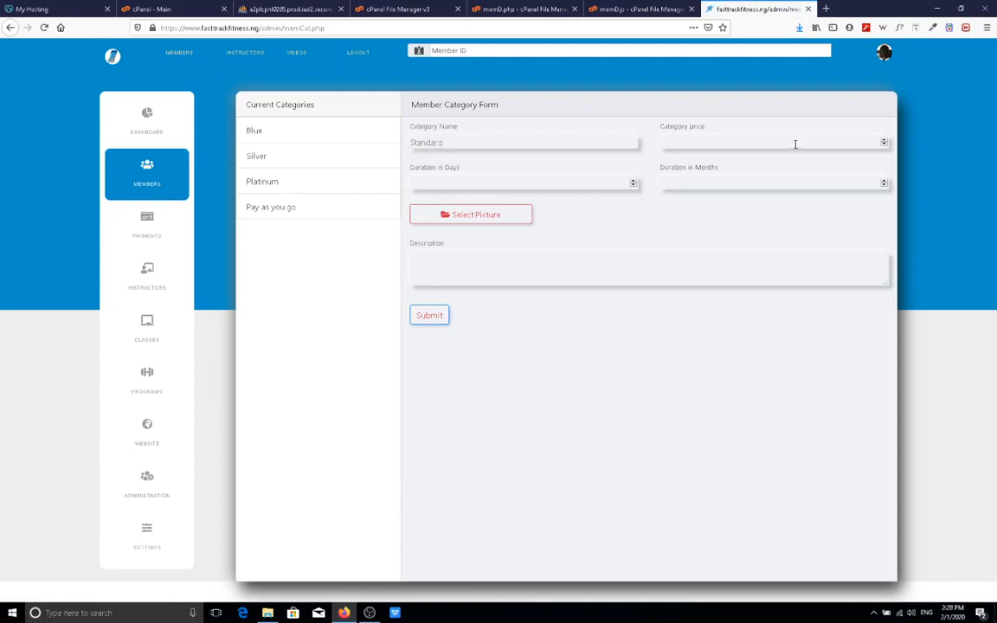
{"action": "type", "text": "40000"}
{"action": "left_click", "coordinate": [690, 183]}
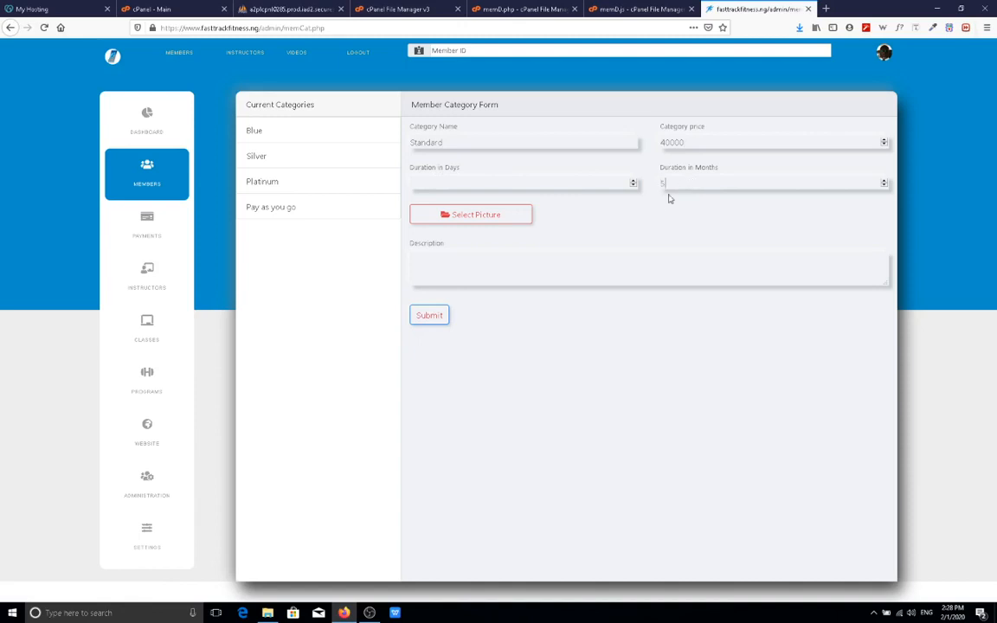
Attach bg1.jpeg as the Standard category's picture.
{"action": "left_click", "coordinate": [492, 218]}
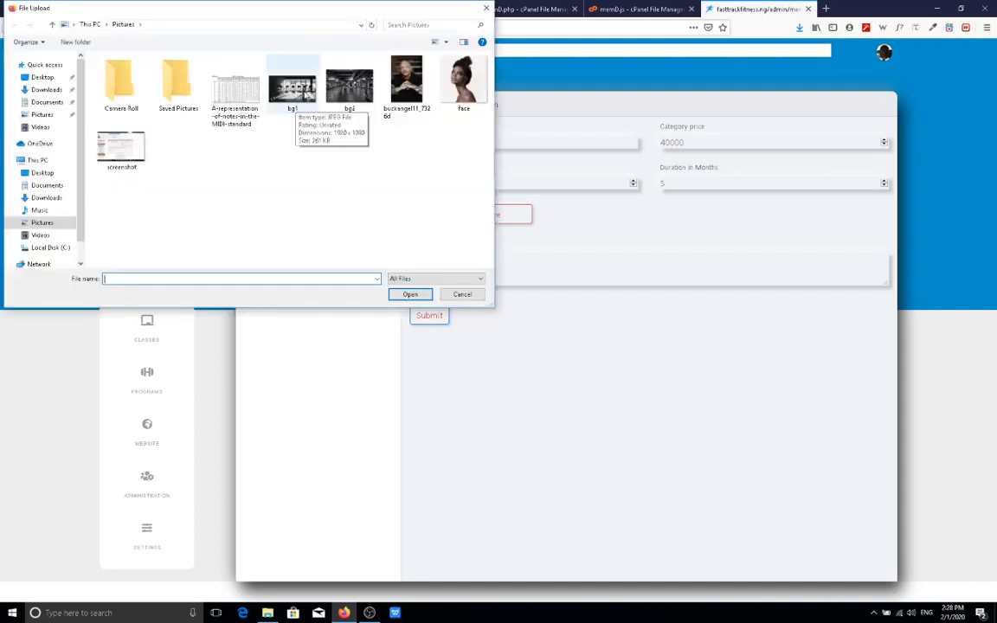
{"action": "double_click", "coordinate": [305, 95]}
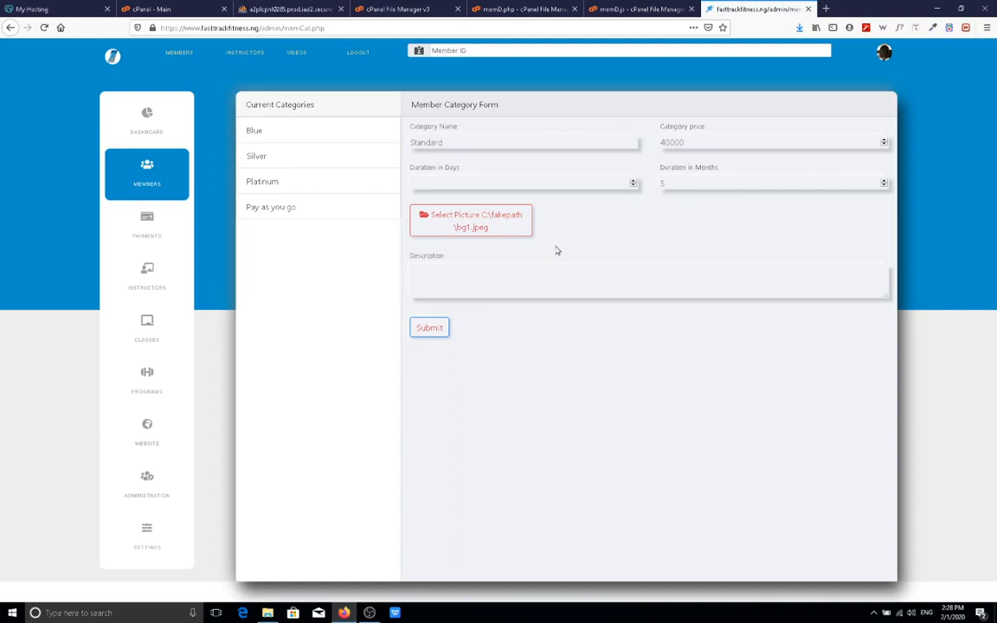
Add the description 'Standard Membership' and submit the Standard category.
{"action": "left_click", "coordinate": [508, 286]}
{"action": "type", "text": "Standard Membership"}
{"action": "left_click", "coordinate": [442, 329]}
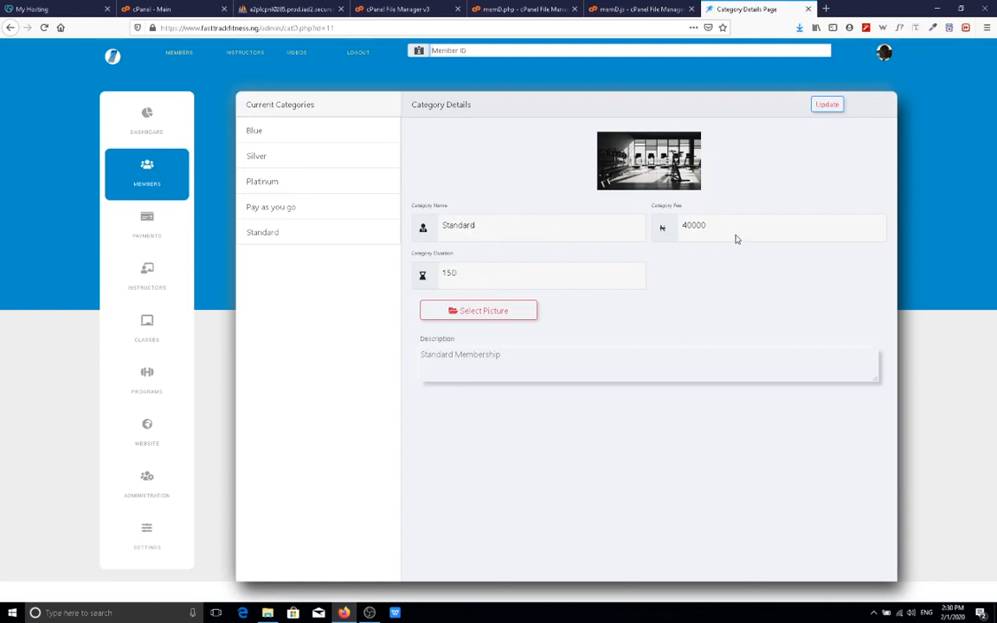
Make the Standard category's details editable and start changing its fee.
{"action": "left_click", "coordinate": [828, 106]}
{"action": "double_click", "coordinate": [704, 225]}
{"action": "left_click_drag", "start_coordinate": [729, 230], "coordinate": [607, 228]}
{"action": "double_click", "coordinate": [586, 229]}
{"action": "left_click", "coordinate": [744, 224]}
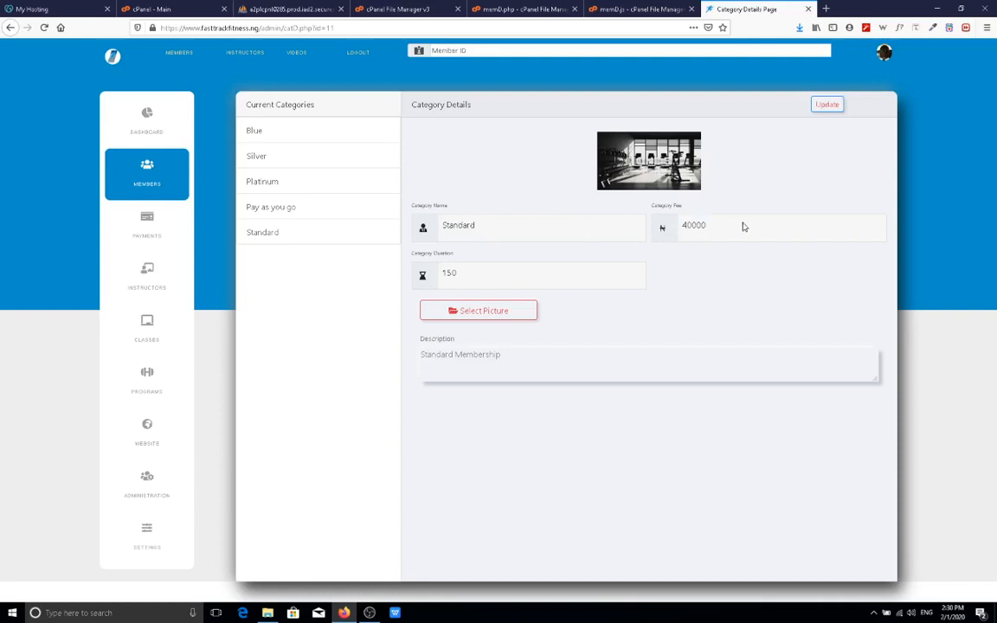
{"action": "left_click", "coordinate": [826, 106]}
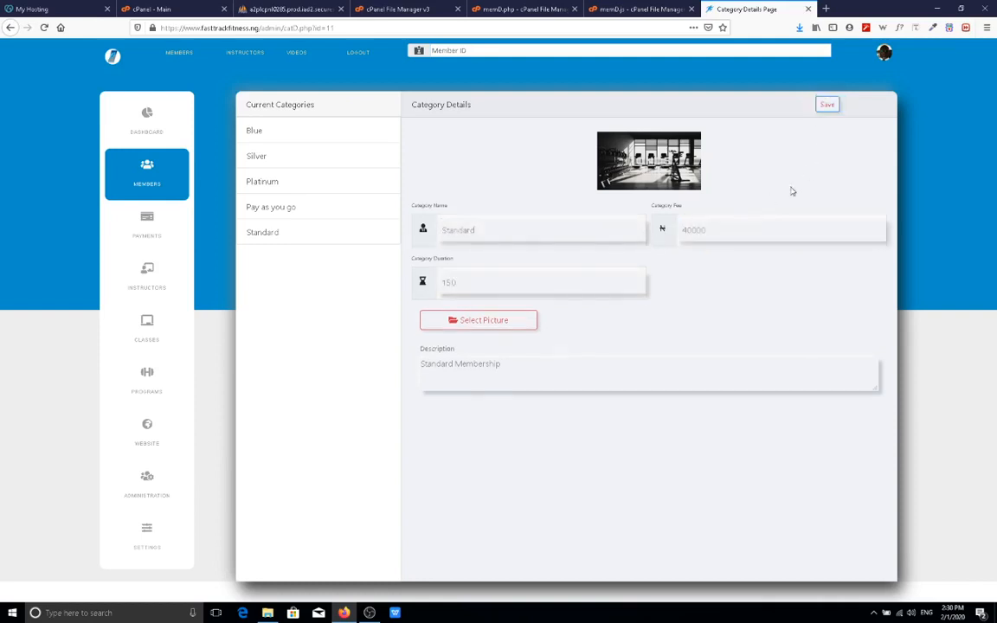
{"action": "left_click", "coordinate": [711, 230]}
{"action": "key", "text": "BackSpace"}
Replace the fee with 60000, save it, and return to the dashboard.
{"action": "left_click", "coordinate": [555, 238]}
{"action": "left_click", "coordinate": [712, 231]}
{"action": "double_click", "coordinate": [691, 231]}
{"action": "type", "text": "35000"}
{"action": "left_click_drag", "start_coordinate": [692, 232], "coordinate": [681, 232]}
{"action": "type", "text": "60"}
{"action": "left_click", "coordinate": [829, 104]}
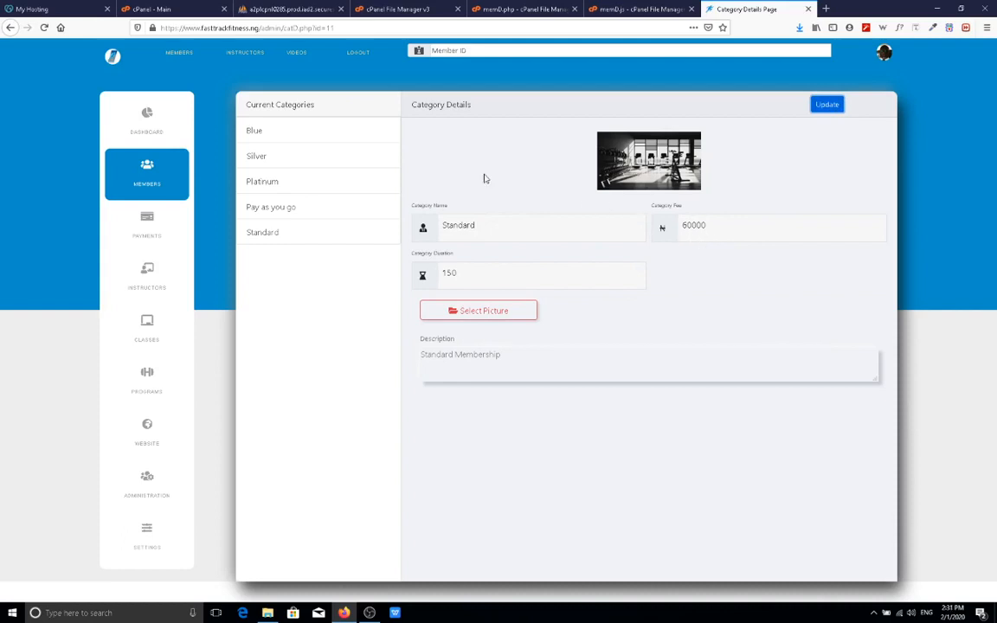
{"action": "left_click", "coordinate": [145, 133]}
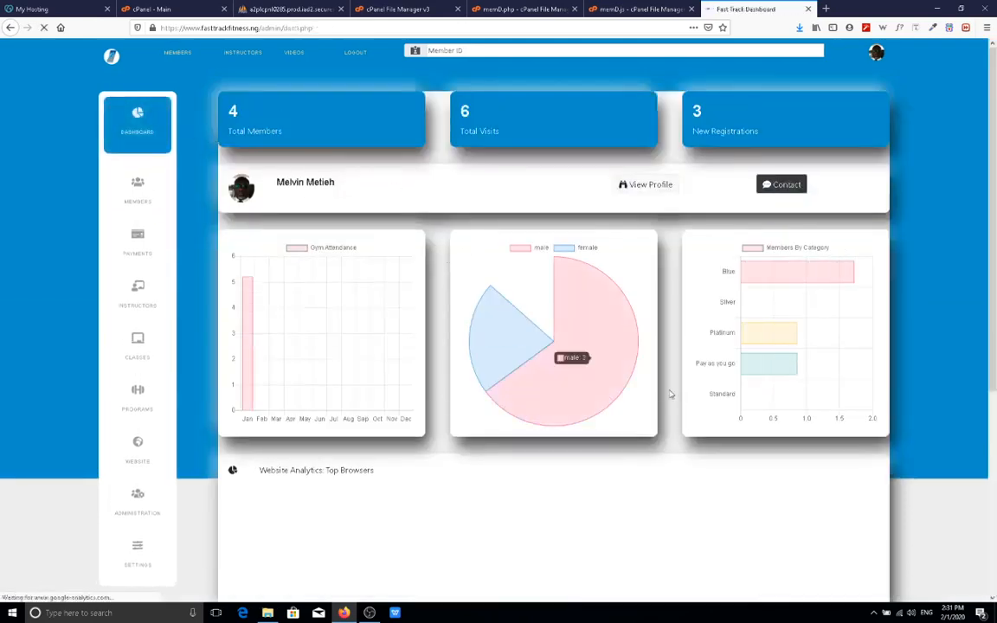
Look over the dashboard charts, then open the blank New Member registration form.
{"action": "mouse_move", "coordinate": [770, 330]}
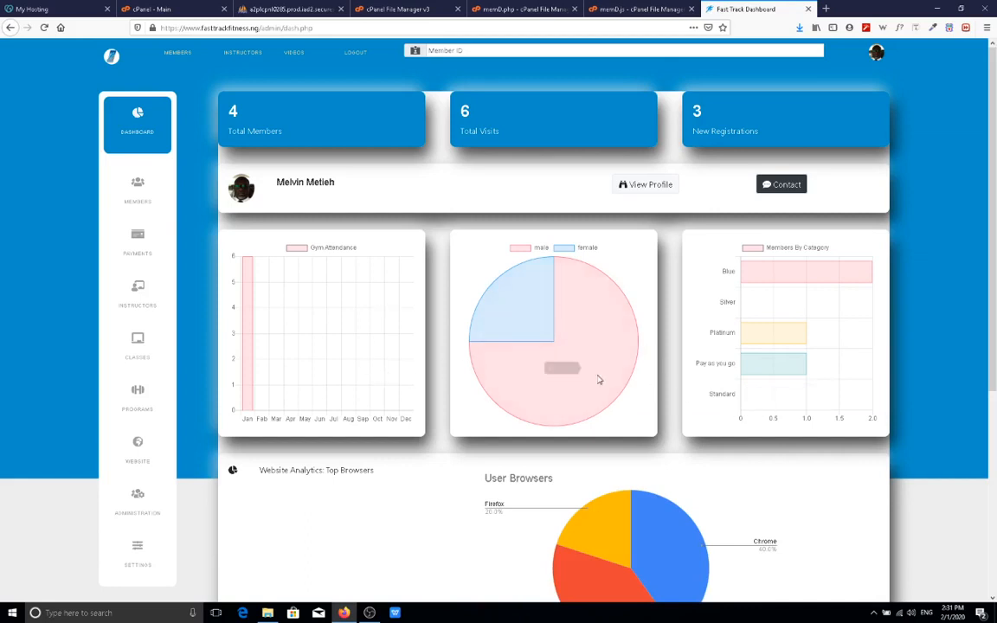
{"action": "mouse_move", "coordinate": [761, 363]}
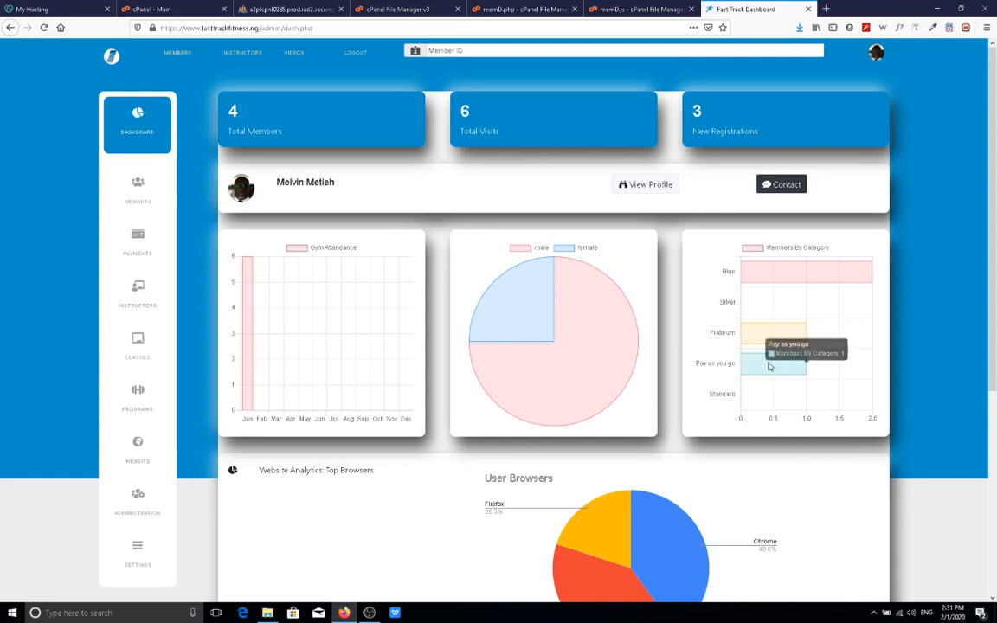
{"action": "scroll", "coordinate": [752, 379], "scroll_direction": "down", "scroll_amount": 3}
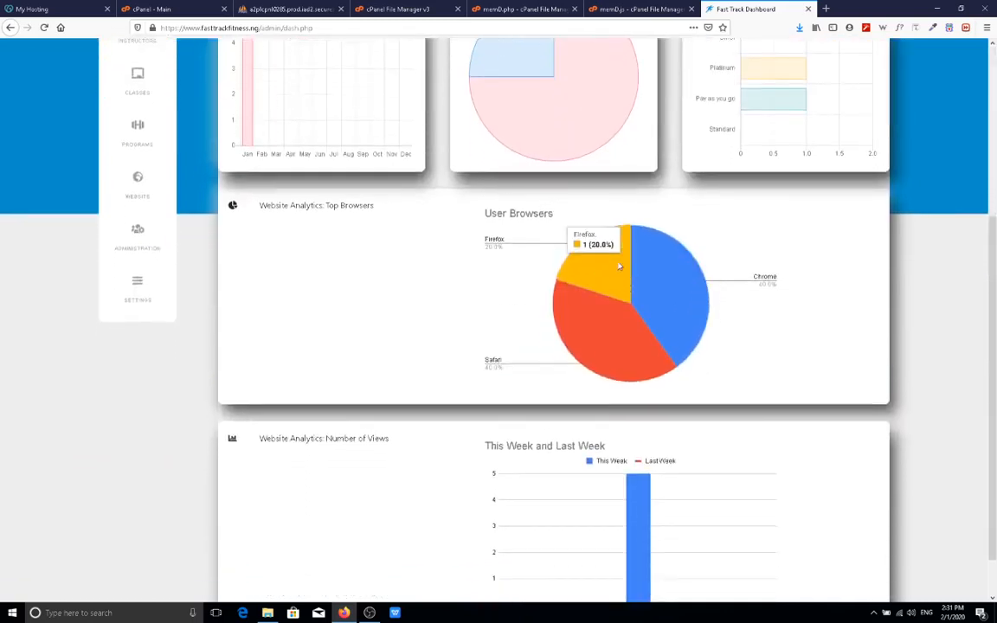
{"action": "mouse_move", "coordinate": [628, 318]}
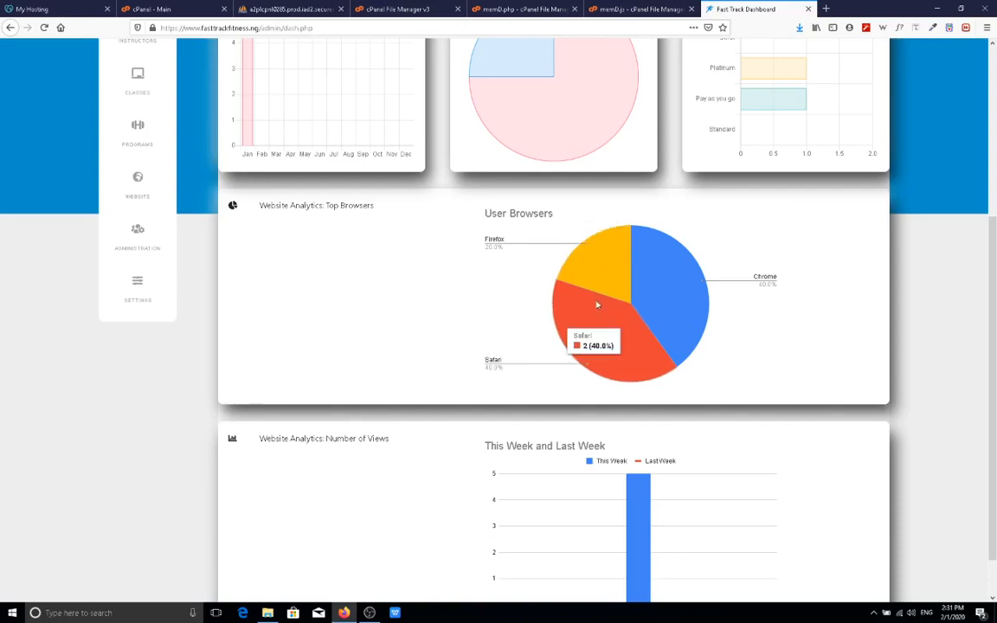
{"action": "mouse_move", "coordinate": [606, 249]}
{"action": "scroll", "coordinate": [609, 295], "scroll_direction": "up", "scroll_amount": 1}
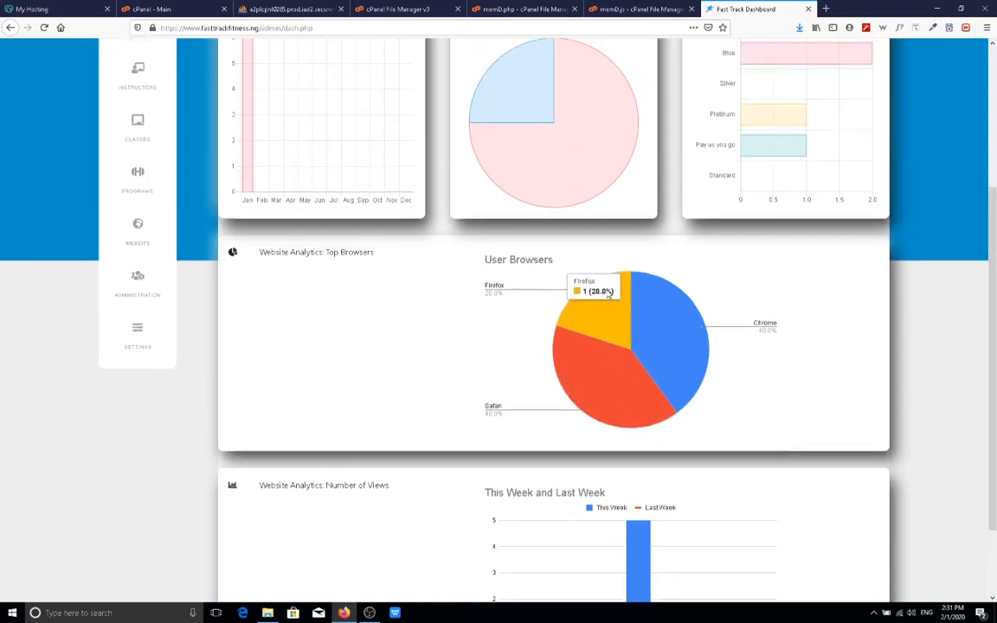
{"action": "scroll", "coordinate": [609, 294], "scroll_direction": "up", "scroll_amount": 5}
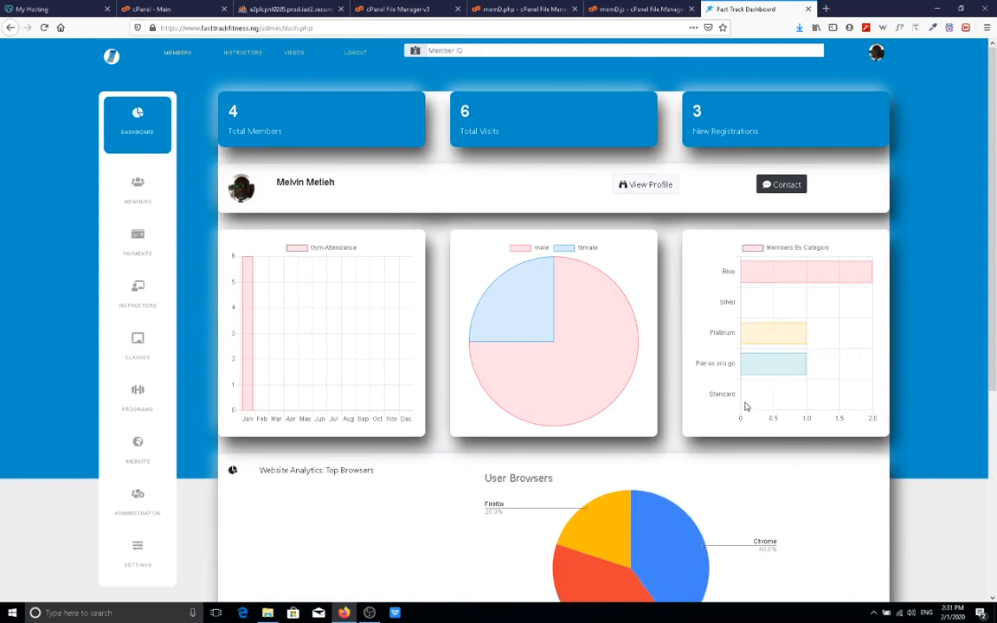
{"action": "mouse_move", "coordinate": [743, 400]}
{"action": "left_click", "coordinate": [145, 202]}
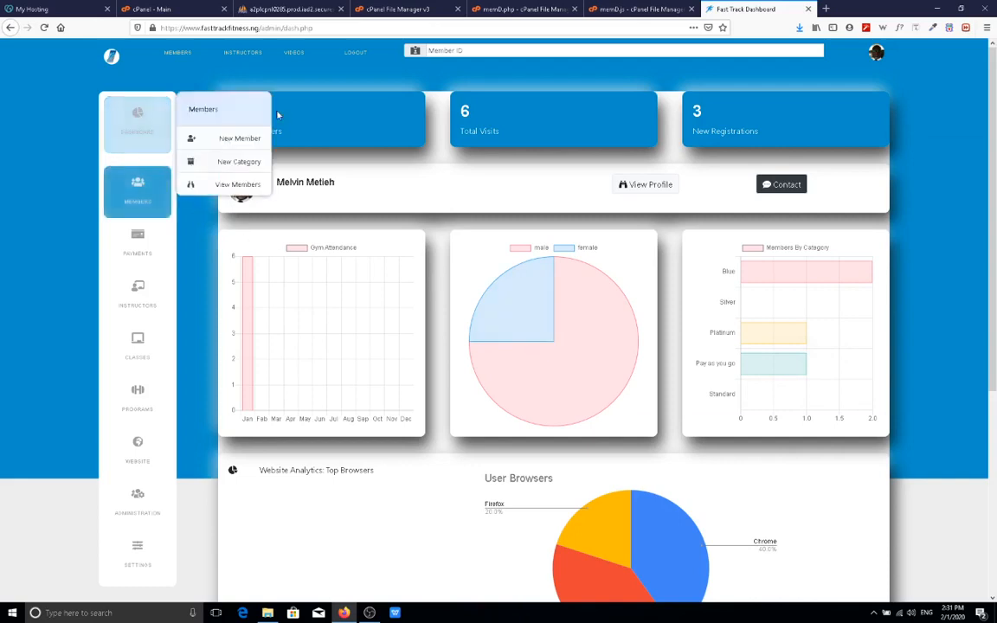
{"action": "left_click", "coordinate": [251, 139]}
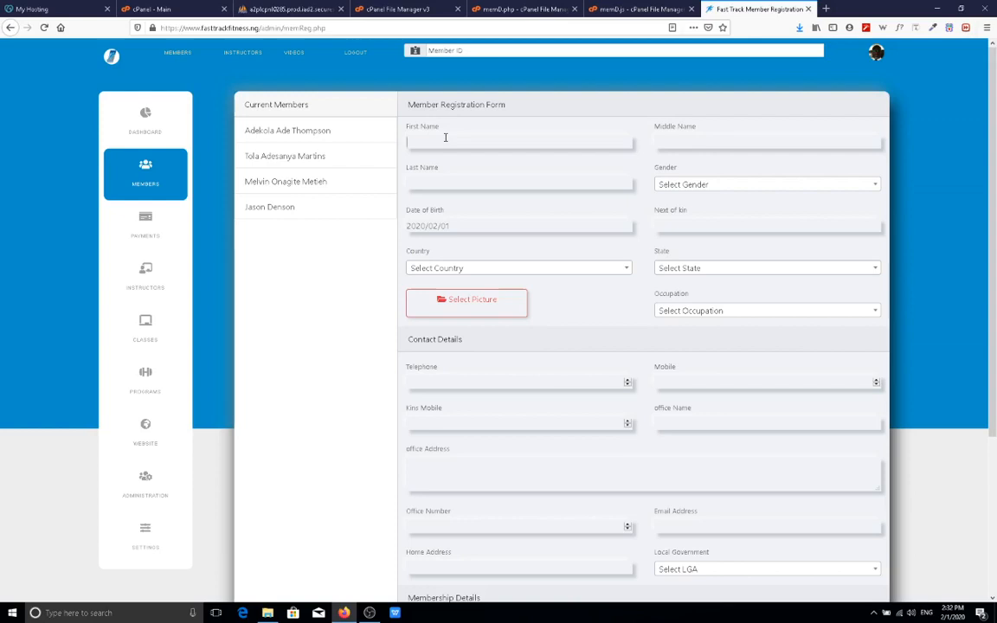
Enter the member's first and last names from suggestions and set gender to Male.
{"action": "type", "text": "Je"}
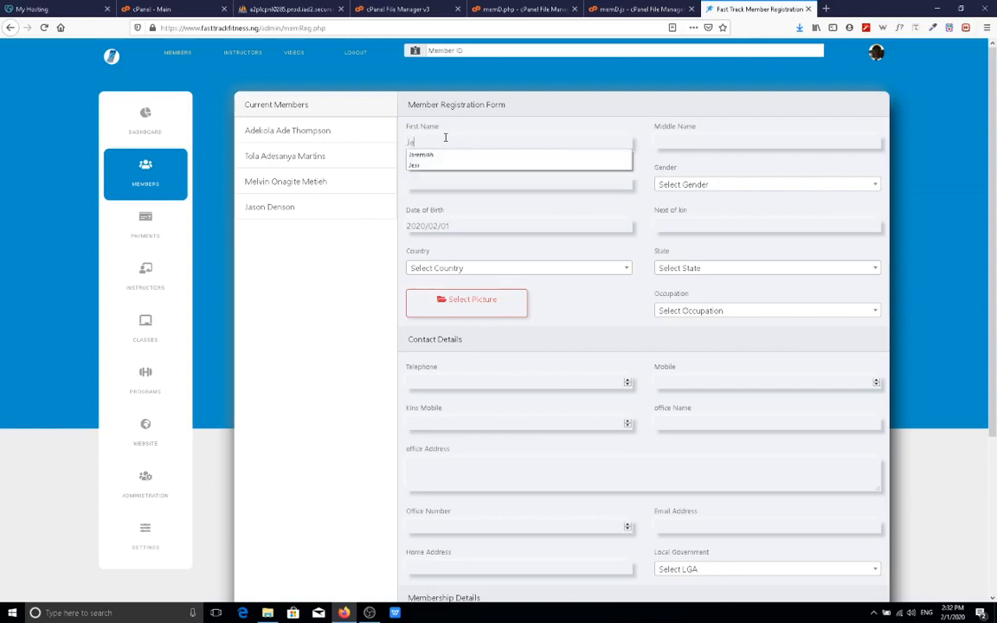
{"action": "left_click", "coordinate": [449, 155]}
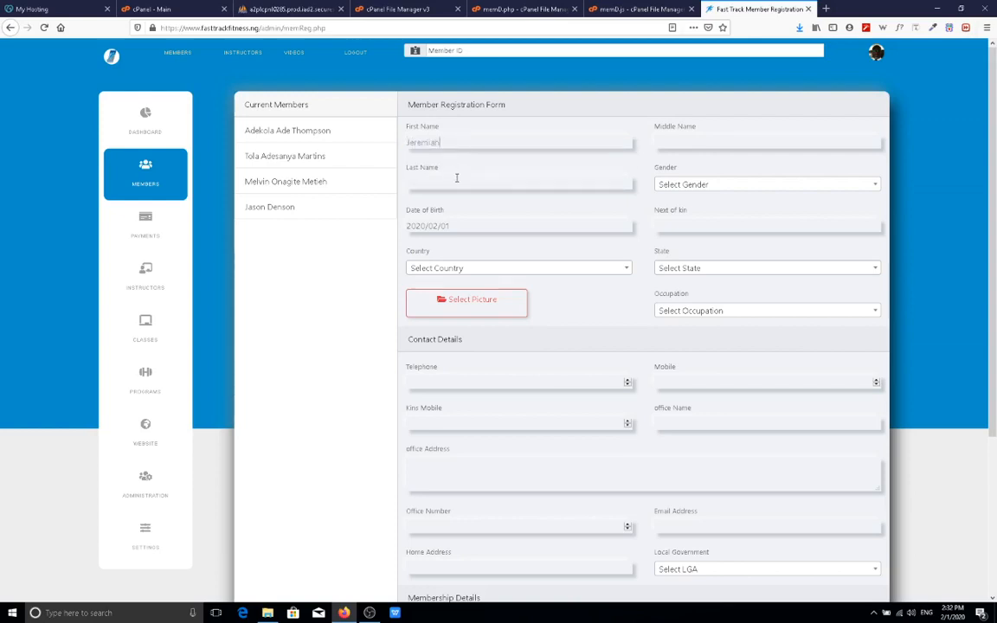
{"action": "left_click", "coordinate": [459, 177]}
{"action": "type", "text": "Th"}
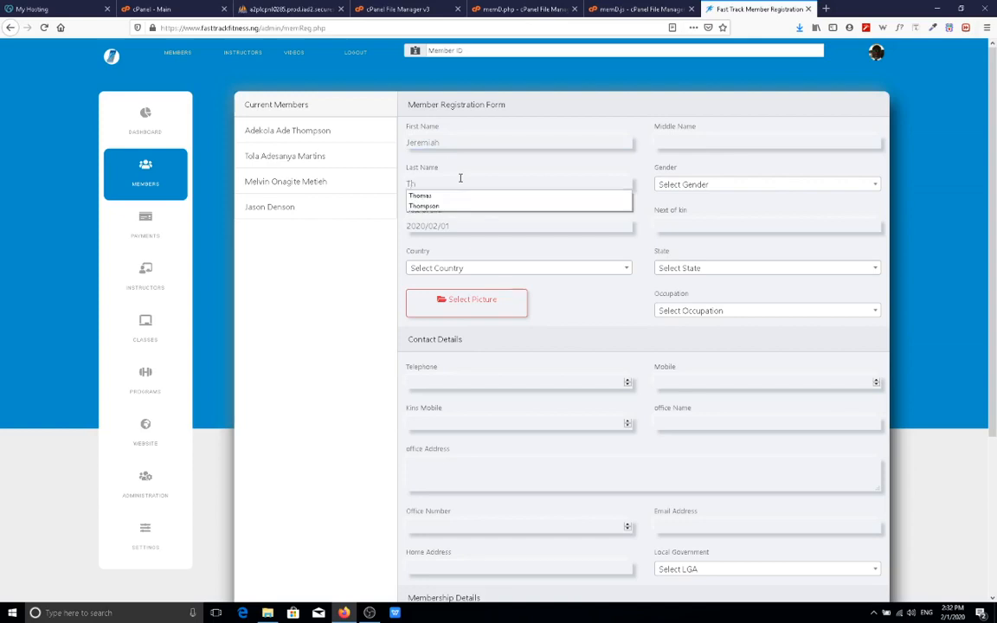
{"action": "left_click", "coordinate": [491, 206]}
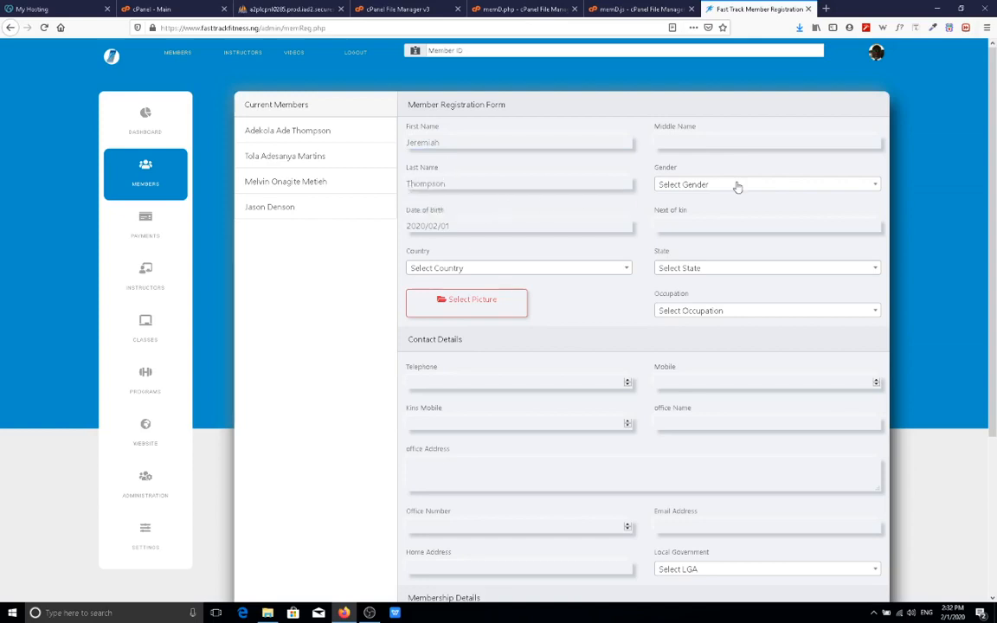
{"action": "left_click", "coordinate": [717, 185]}
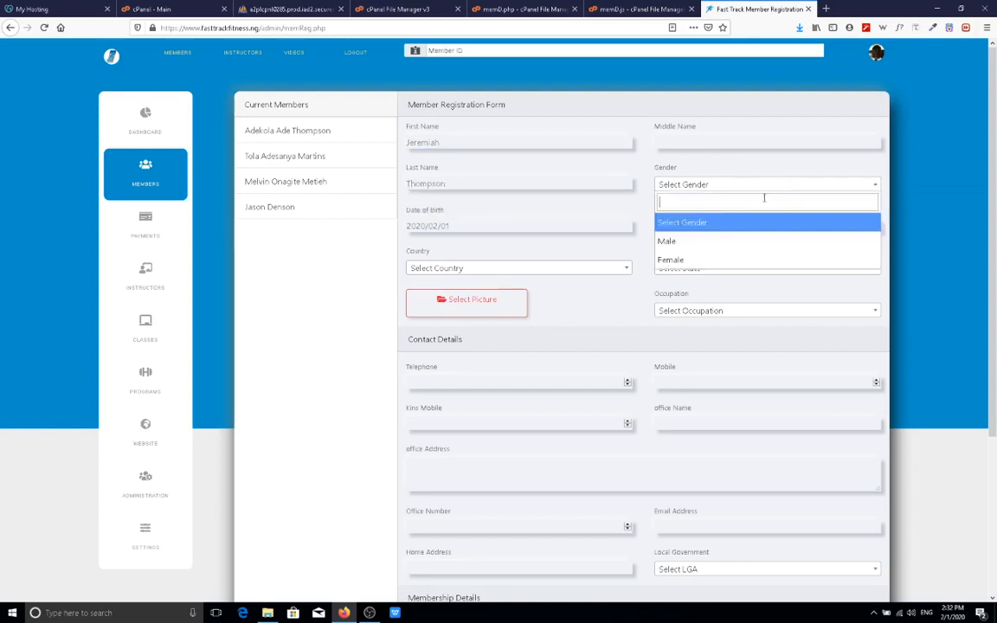
{"action": "left_click", "coordinate": [701, 241]}
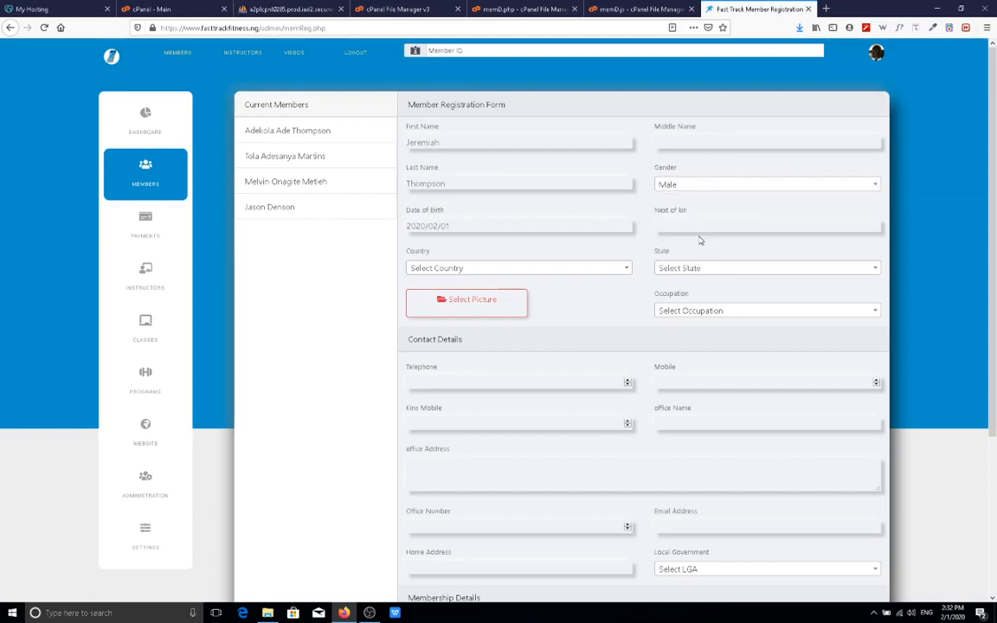
Set the date of birth to 21 June 1982 in the calendar.
{"action": "left_click", "coordinate": [542, 227]}
{"action": "left_click", "coordinate": [502, 251]}
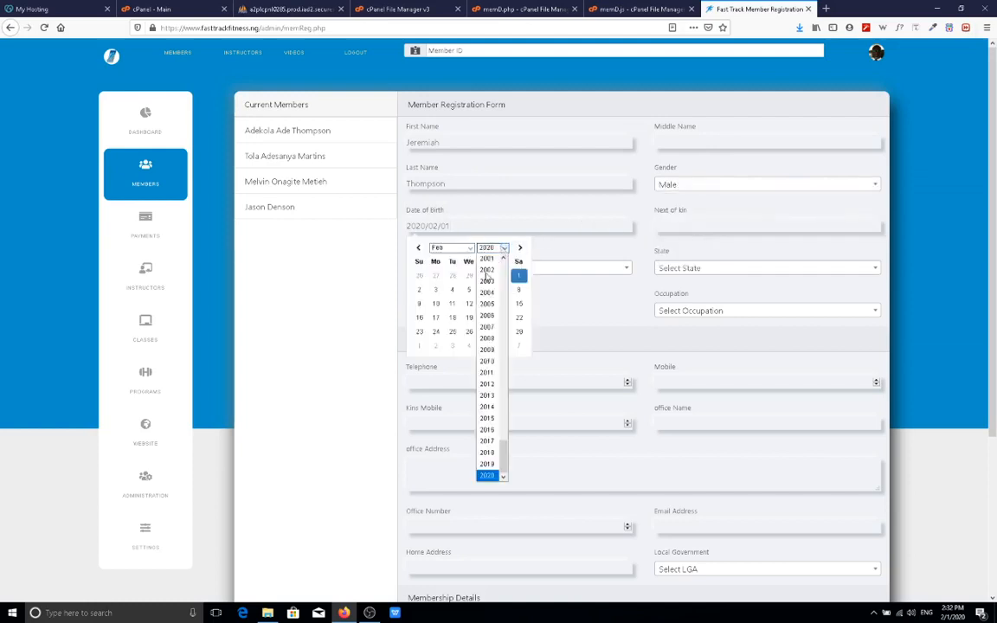
{"action": "scroll", "coordinate": [490, 285], "scroll_direction": "up", "scroll_amount": 14}
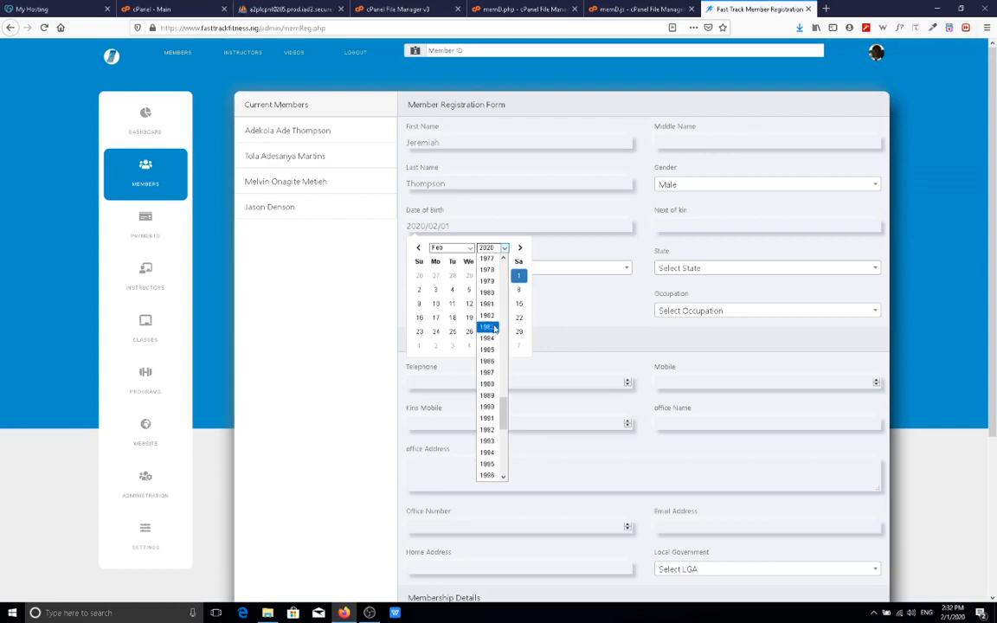
{"action": "left_click", "coordinate": [488, 315]}
{"action": "left_click", "coordinate": [464, 248]}
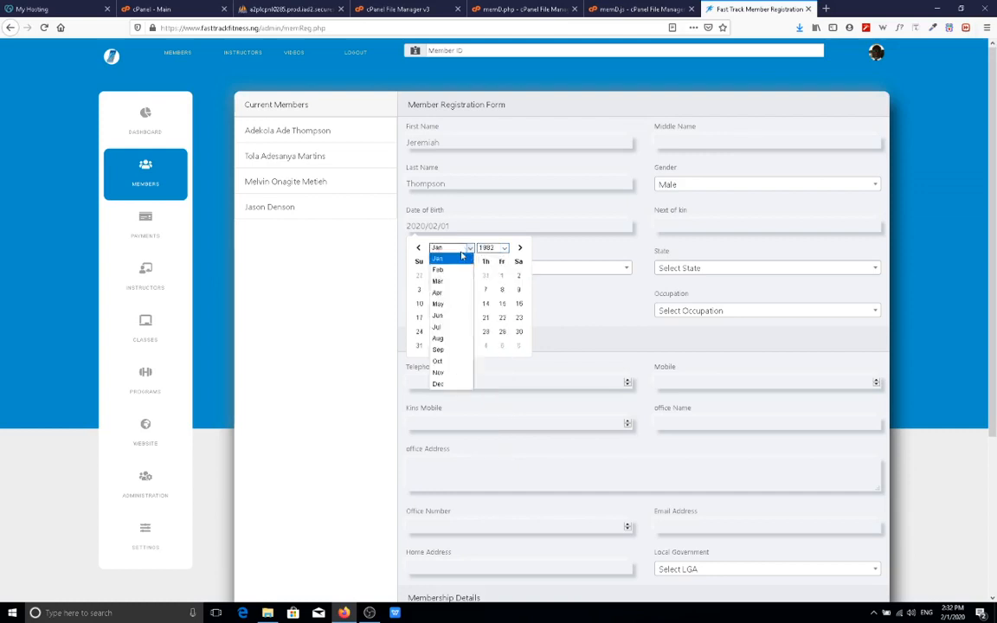
{"action": "left_click", "coordinate": [468, 318]}
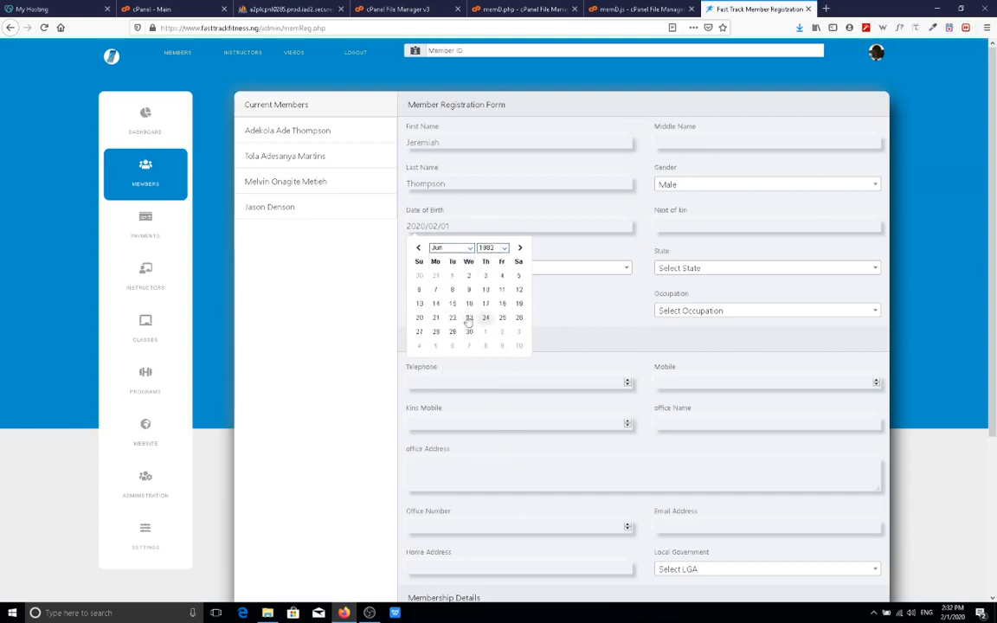
{"action": "left_click", "coordinate": [435, 318]}
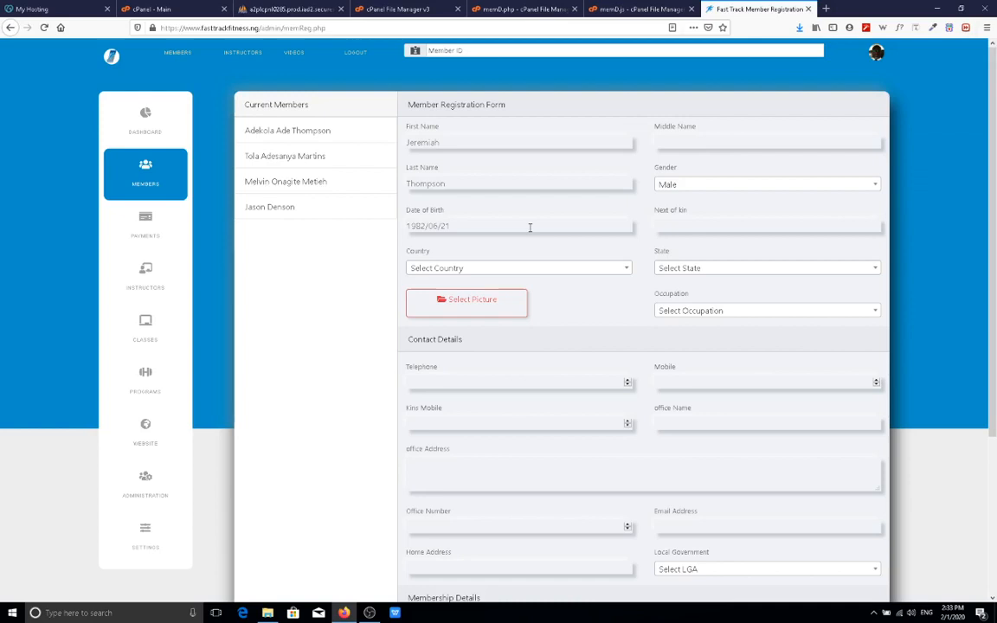
Set the country to United States of America (USA) and the state to Texas.
{"action": "left_click", "coordinate": [596, 269]}
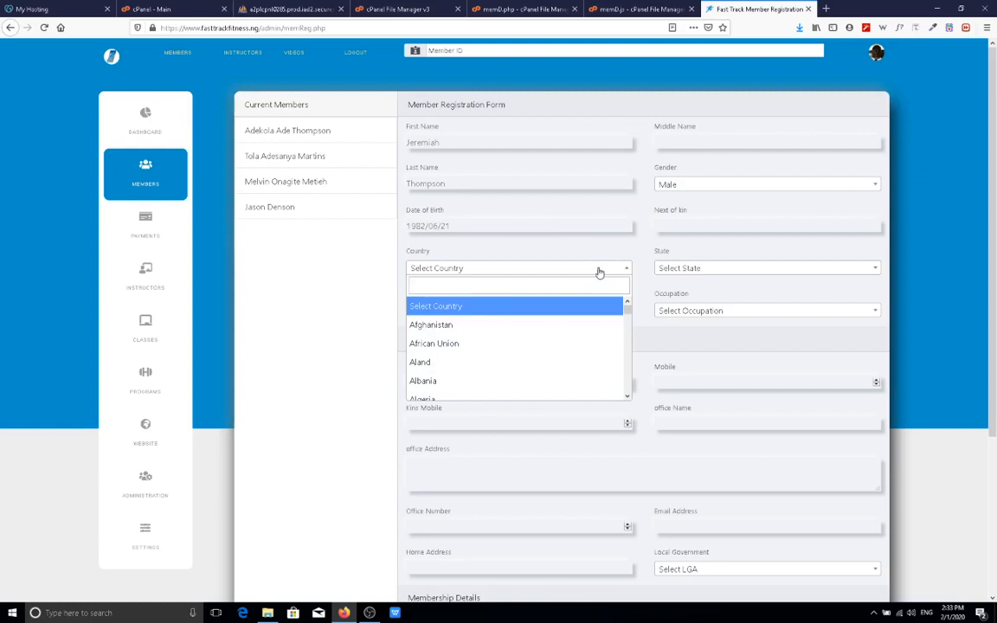
{"action": "type", "text": "Uni"}
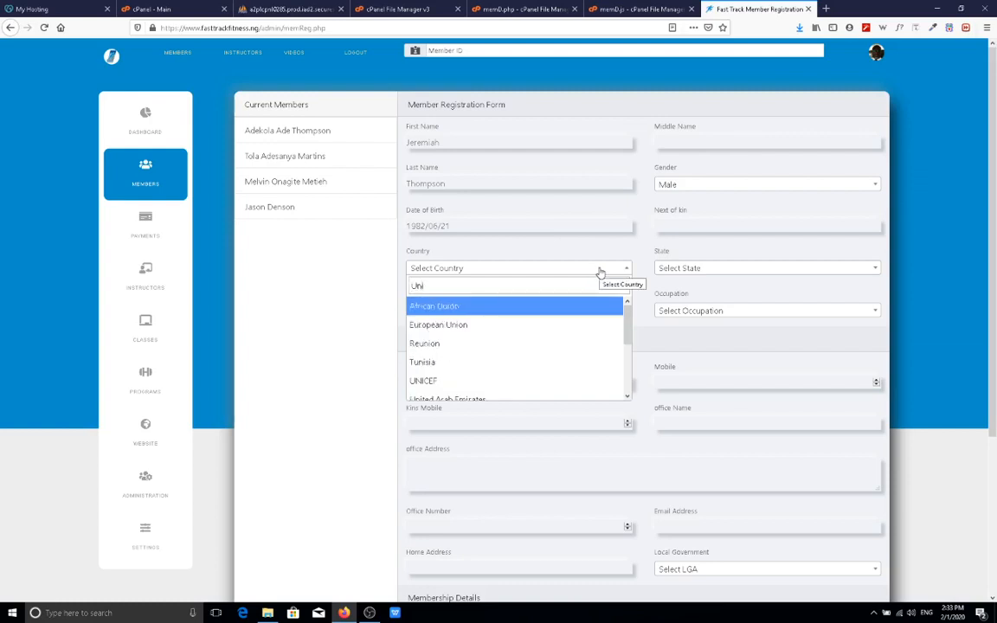
{"action": "type", "text": "ted"}
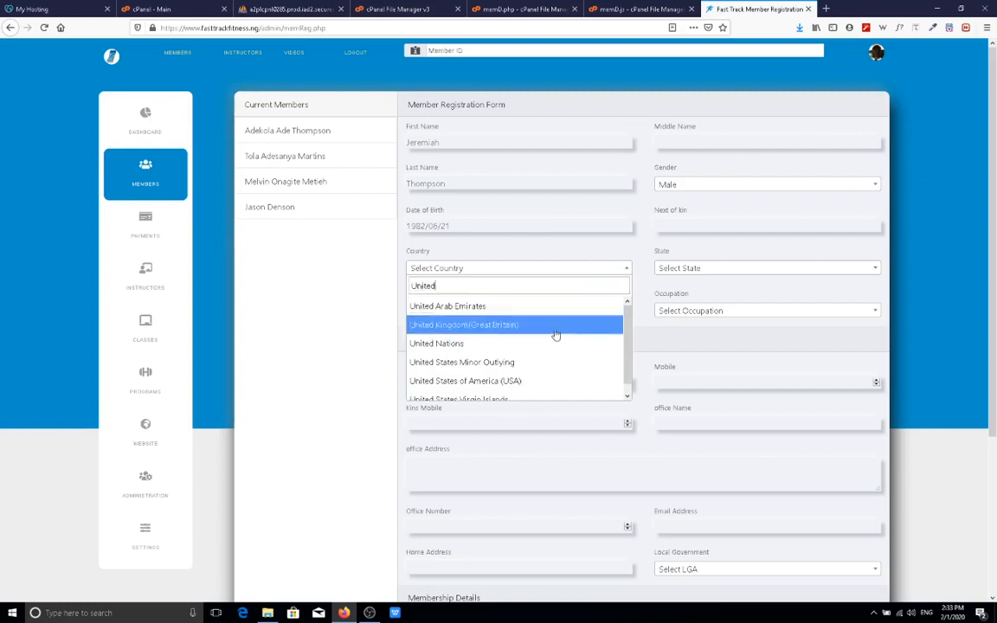
{"action": "left_click", "coordinate": [534, 380]}
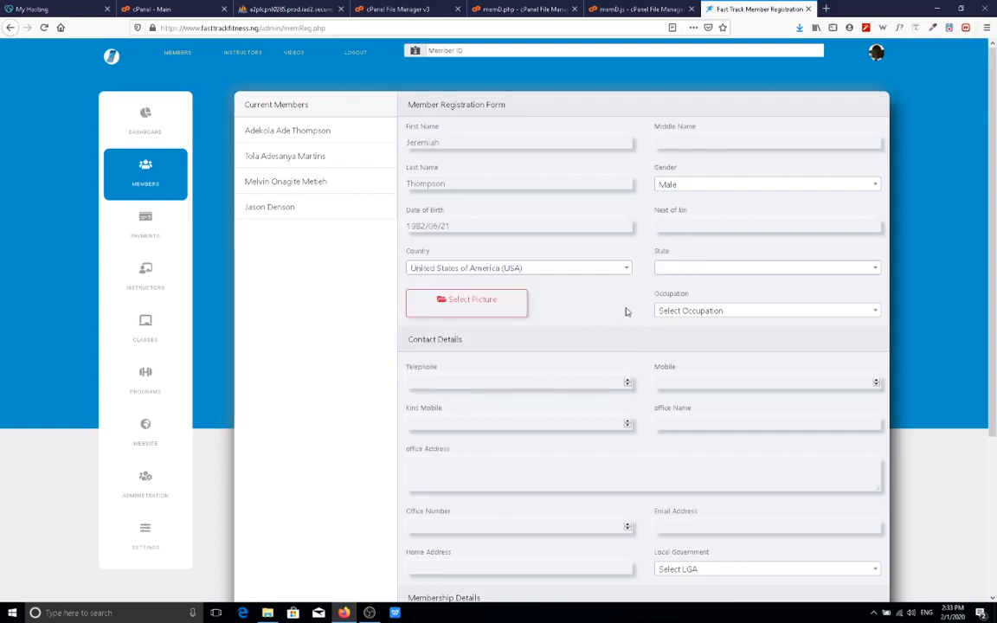
{"action": "left_click", "coordinate": [711, 271]}
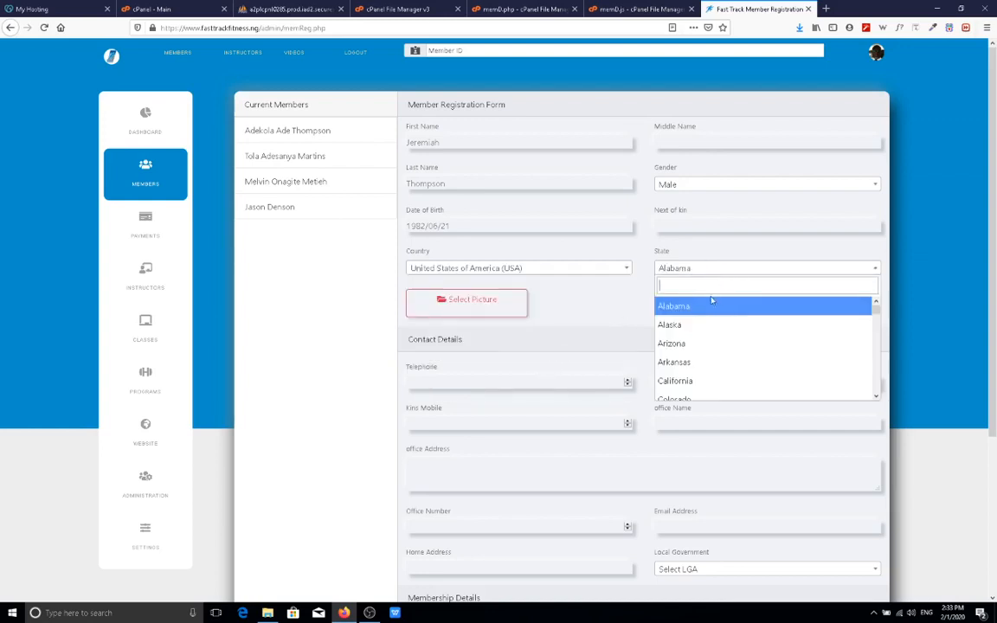
{"action": "type", "text": "tex"}
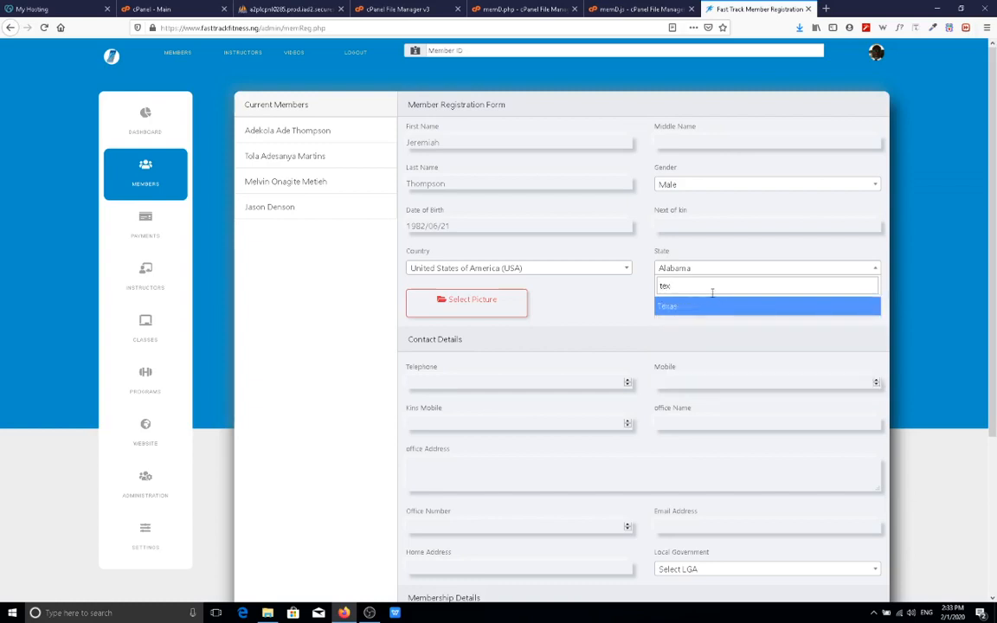
{"action": "left_click", "coordinate": [693, 308]}
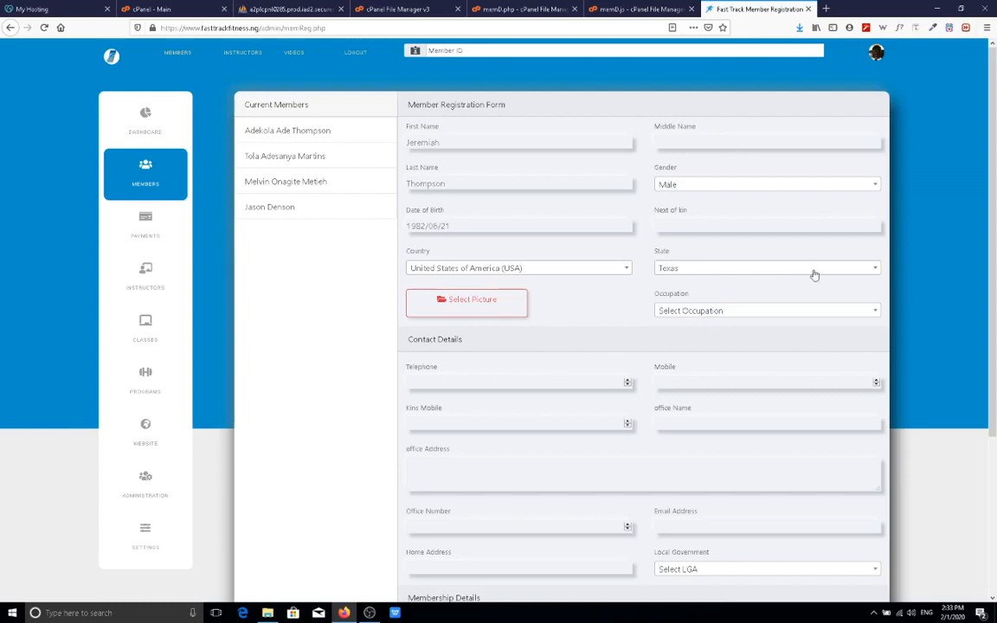
Attach buckangel11_7326d.jpg as the member's photo.
{"action": "left_click", "coordinate": [464, 305]}
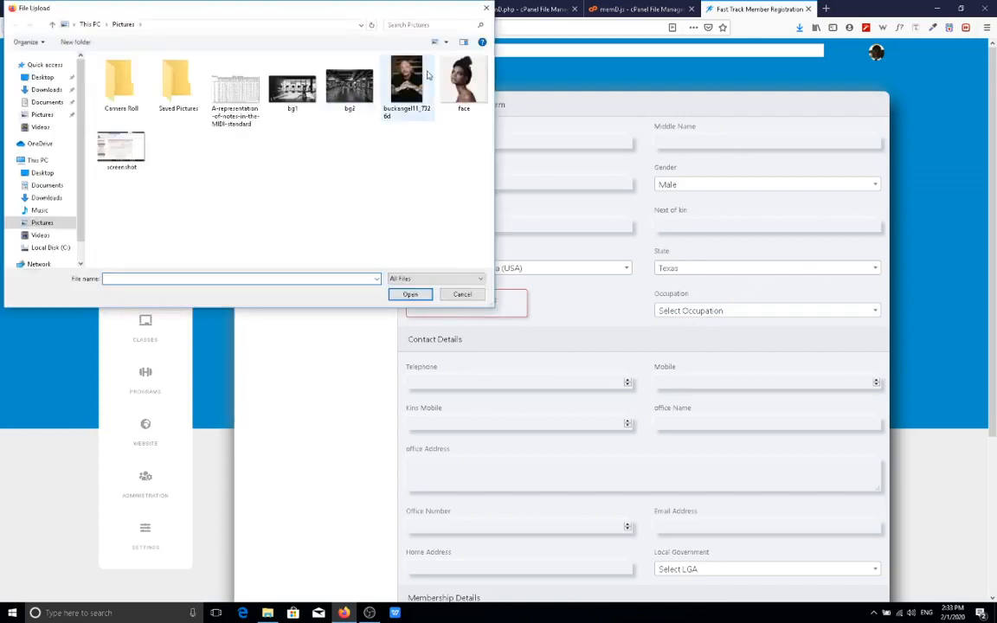
{"action": "double_click", "coordinate": [377, 80]}
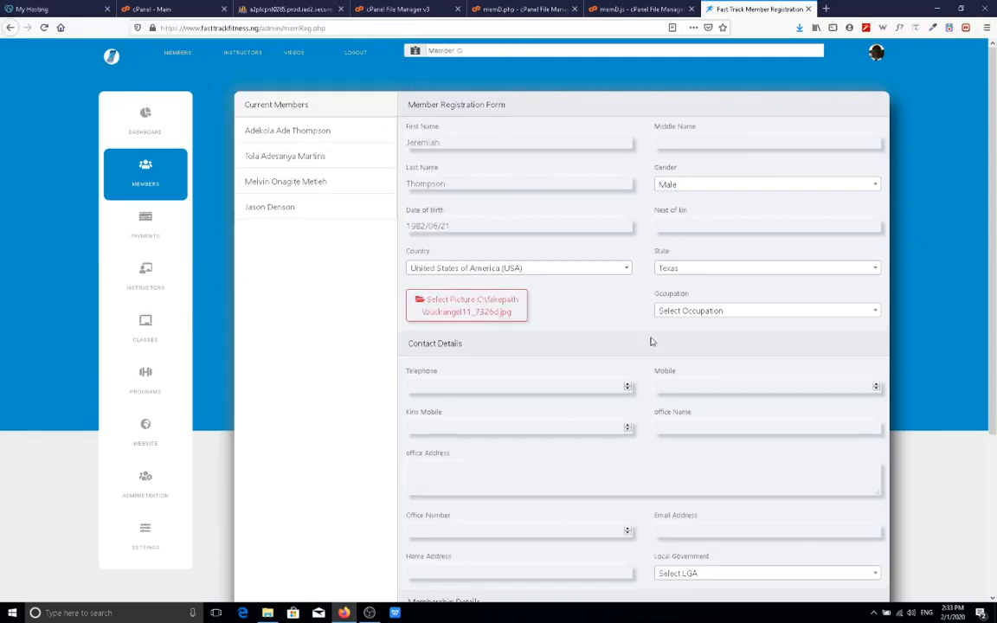
{"action": "left_click", "coordinate": [724, 312]}
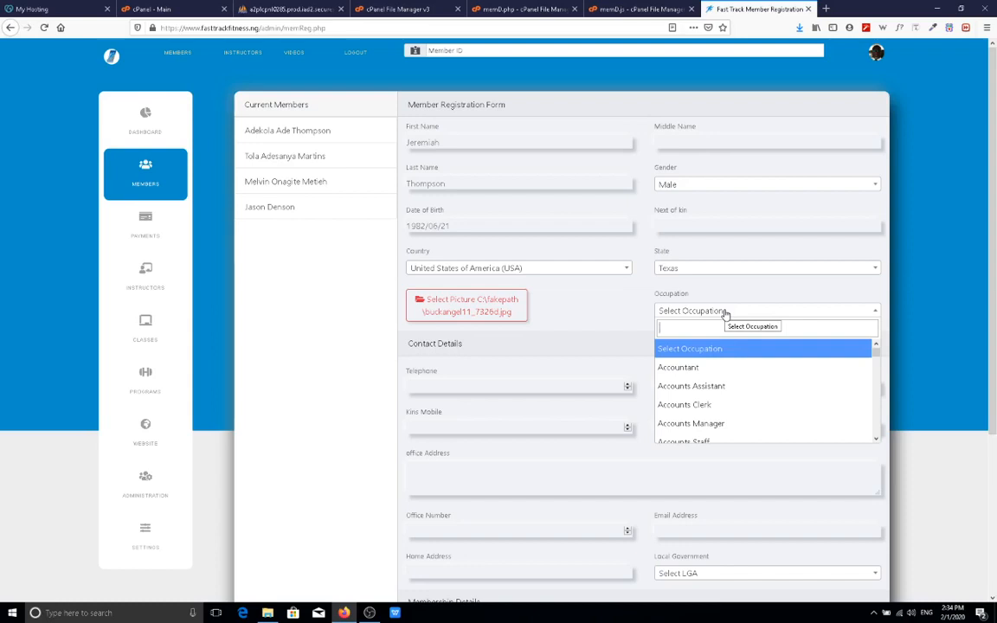
Set the occupation to Architect and enter the member's telephone and mobile numbers.
{"action": "type", "text": "Arch"}
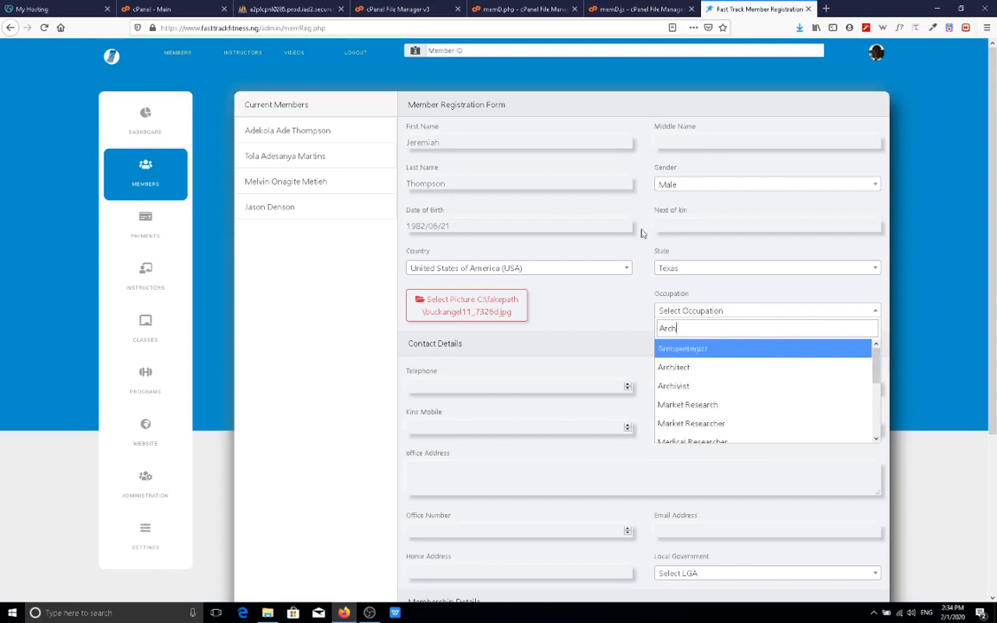
{"action": "left_click", "coordinate": [689, 379]}
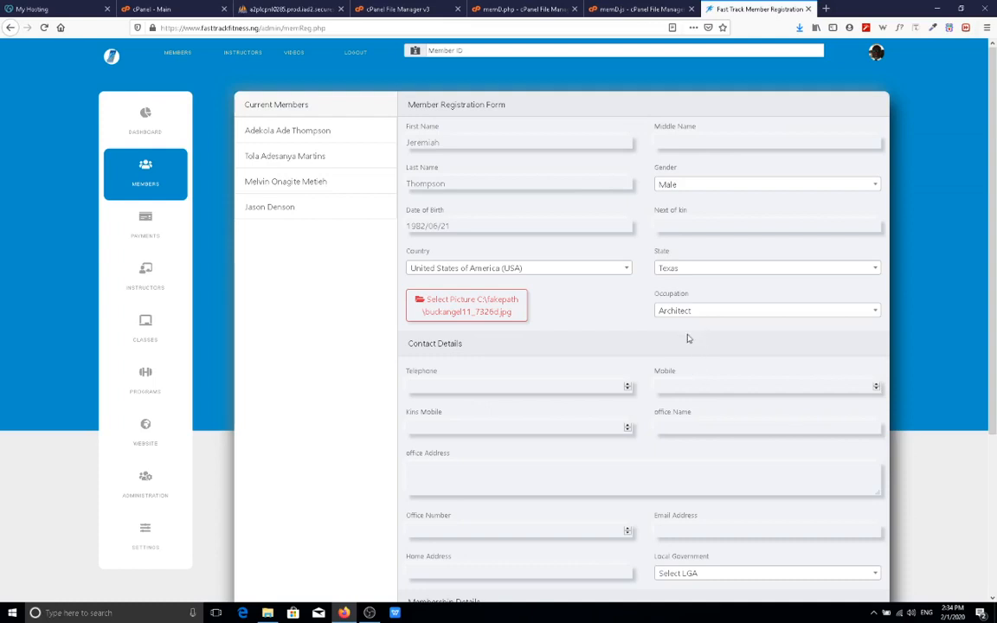
{"action": "left_click", "coordinate": [513, 390]}
{"action": "type", "text": "0998"}
{"action": "type", "text": "6444"}
{"action": "left_click", "coordinate": [694, 385]}
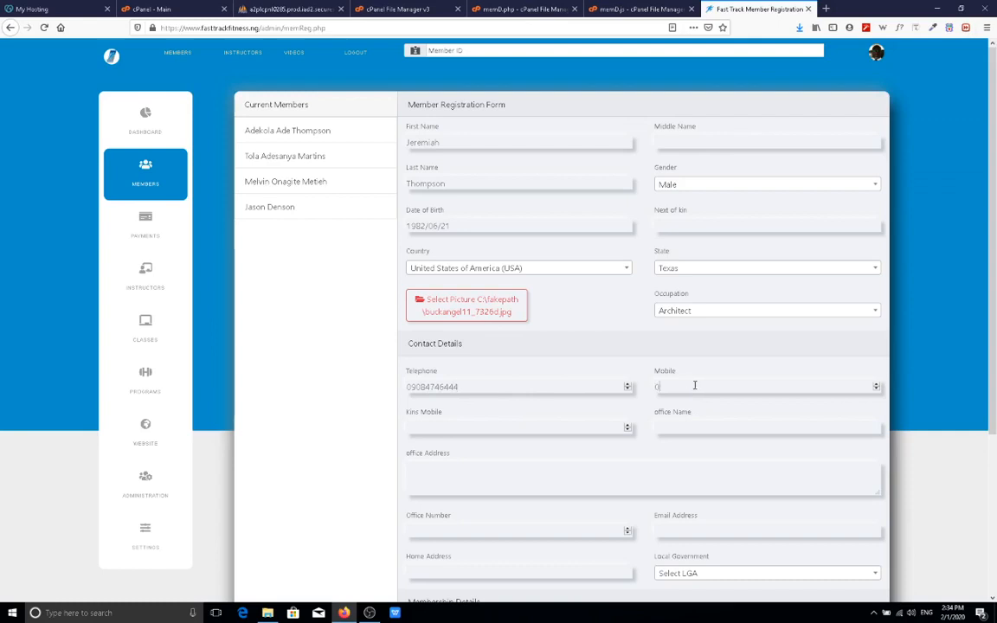
Set the office name to Microsoft and enter the member's office address.
{"action": "left_click", "coordinate": [696, 425]}
{"action": "type", "text": "Mi"}
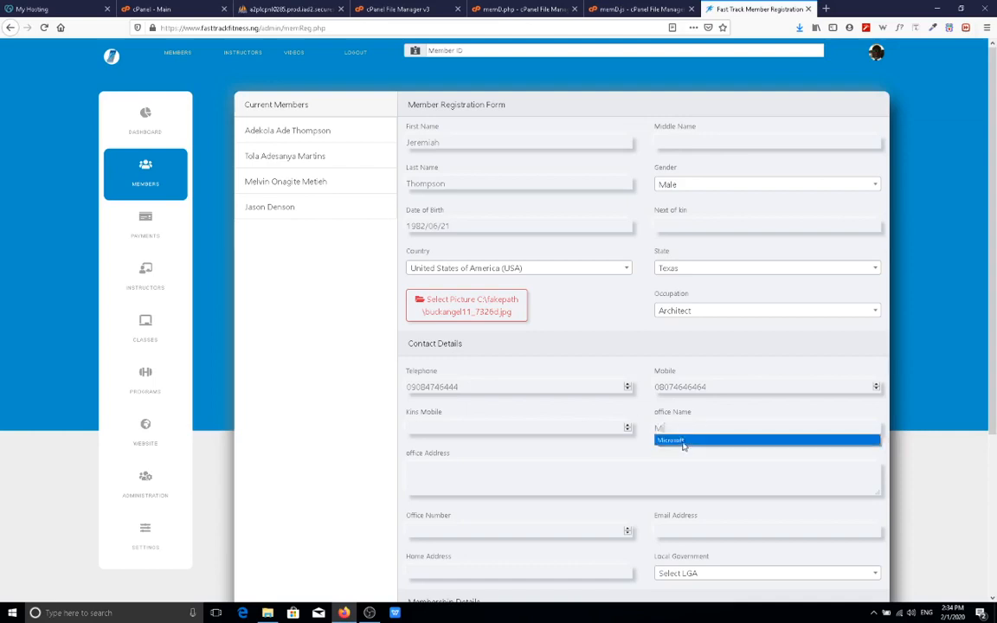
{"action": "left_click", "coordinate": [683, 442]}
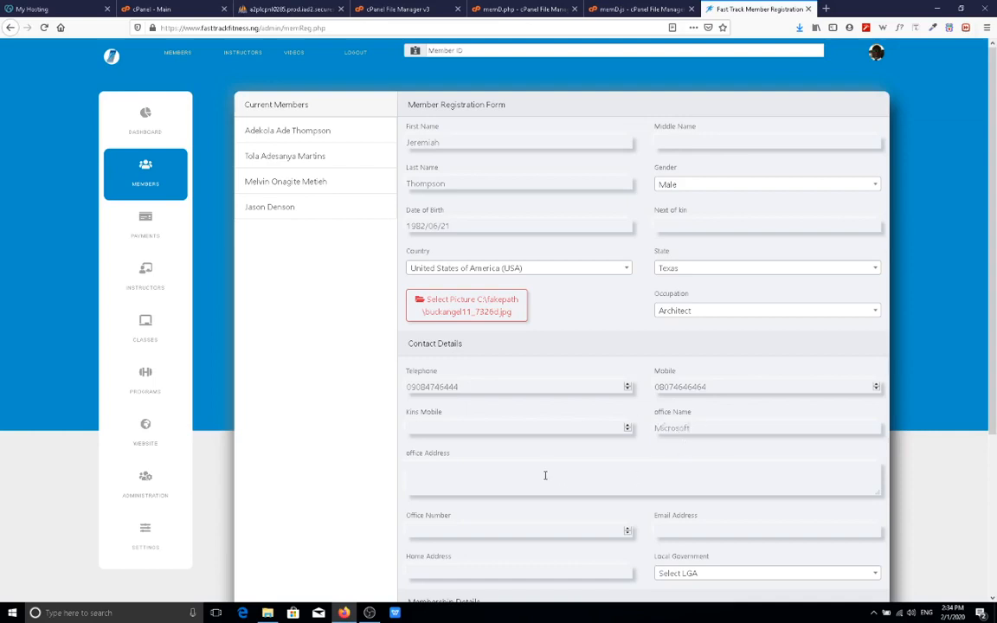
{"action": "left_click", "coordinate": [545, 475]}
{"action": "scroll", "coordinate": [541, 507], "scroll_direction": "down", "scroll_amount": 2}
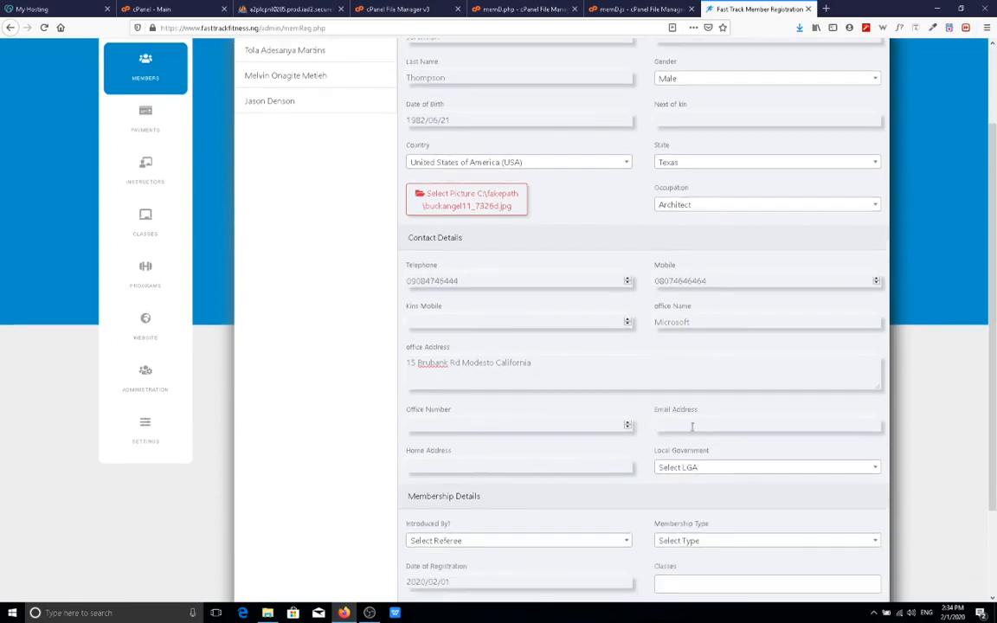
Fill in the member's e-mail from a suggestion, fix the street-name typo, and enter the home address.
{"action": "left_click", "coordinate": [692, 426]}
{"action": "type", "text": "aaa"}
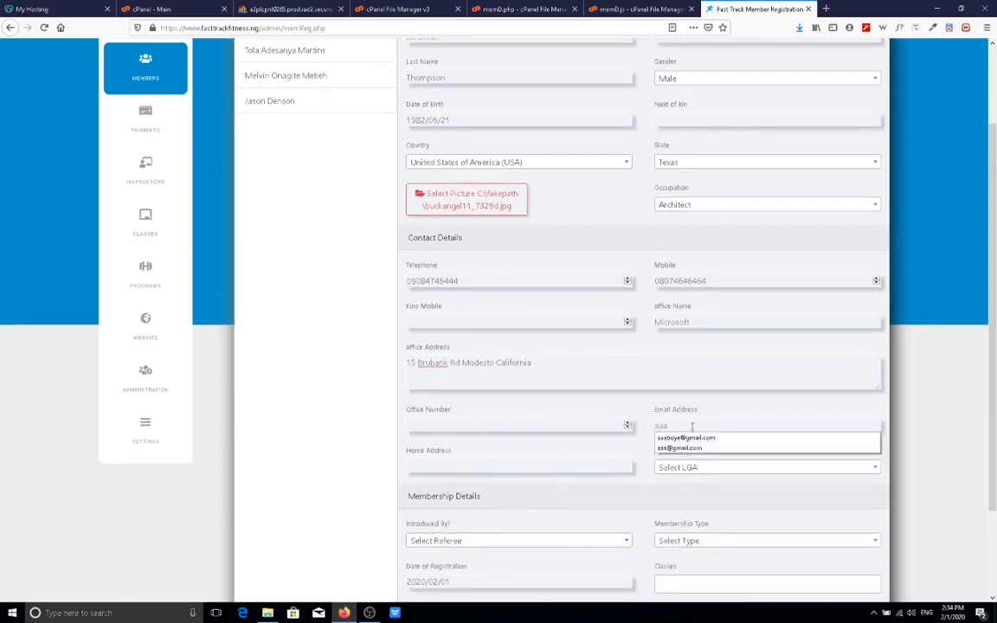
{"action": "left_click", "coordinate": [685, 438]}
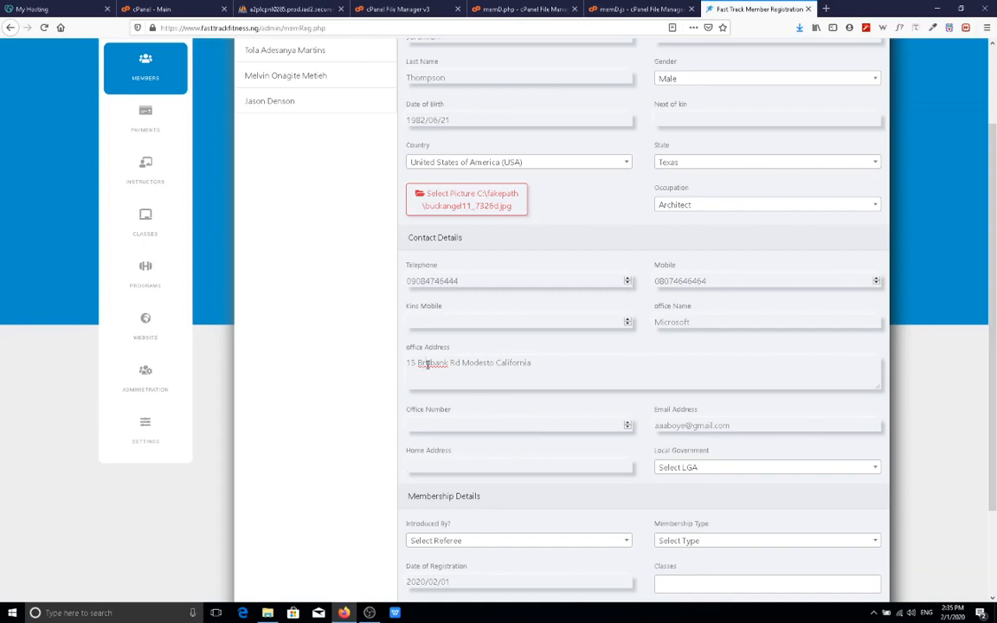
{"action": "key", "text": "BackSpace"}
{"action": "type", "text": "r"}
{"action": "left_click", "coordinate": [437, 472]}
{"action": "scroll", "coordinate": [520, 428], "scroll_direction": "down", "scroll_amount": 2}
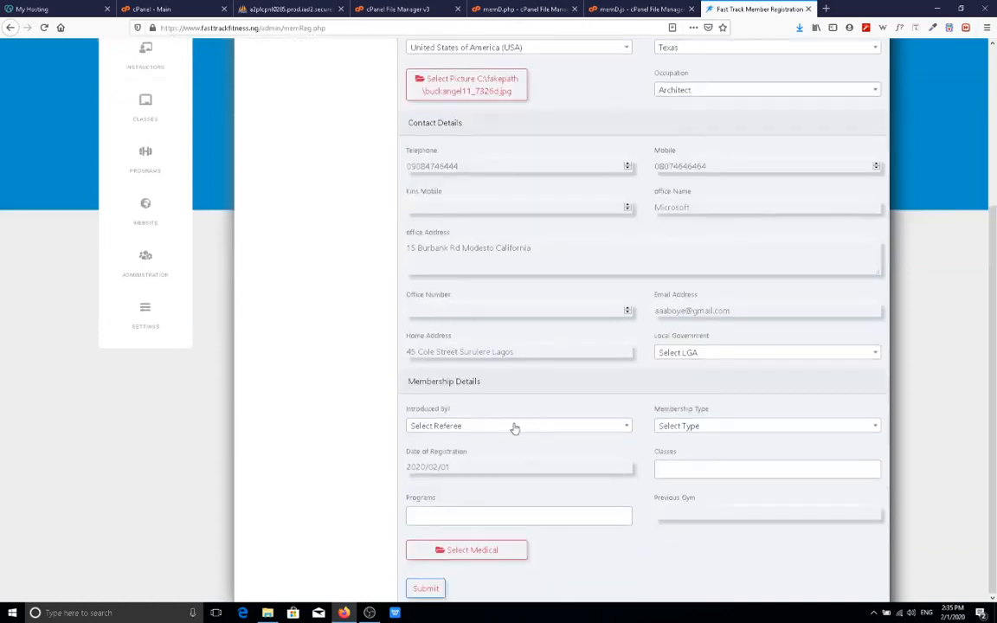
Choose the referring member in Introduced By, set membership type Standard, and registration date 2020/02/01.
{"action": "left_click", "coordinate": [511, 427]}
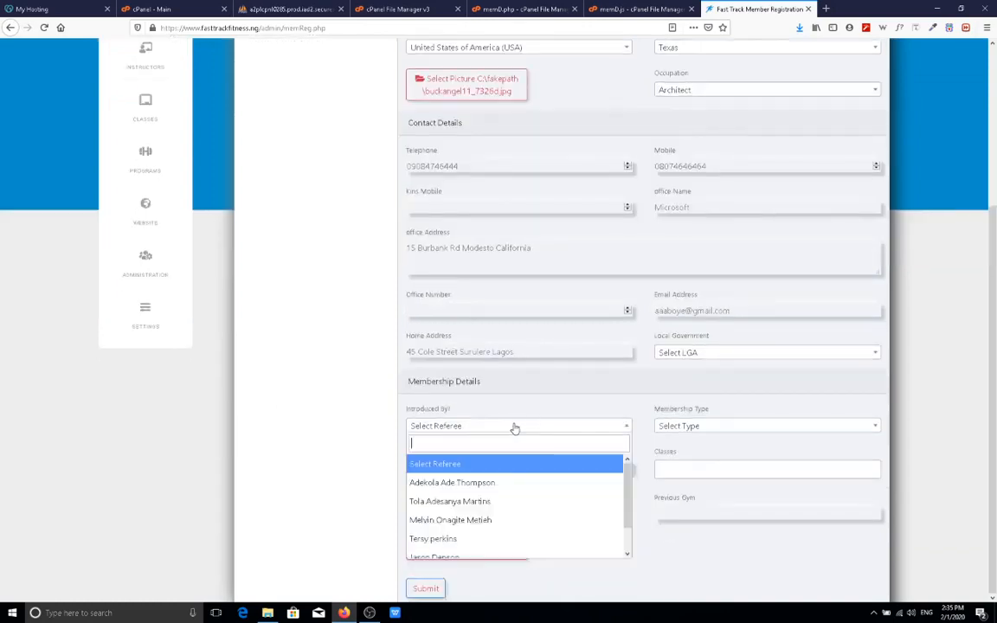
{"action": "left_click", "coordinate": [481, 524]}
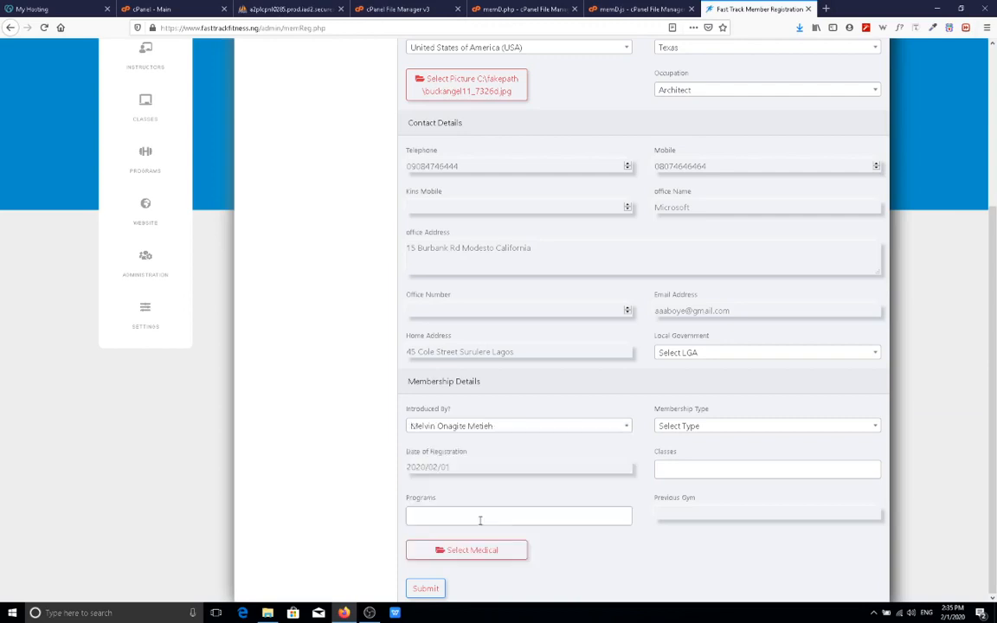
{"action": "left_click", "coordinate": [684, 428]}
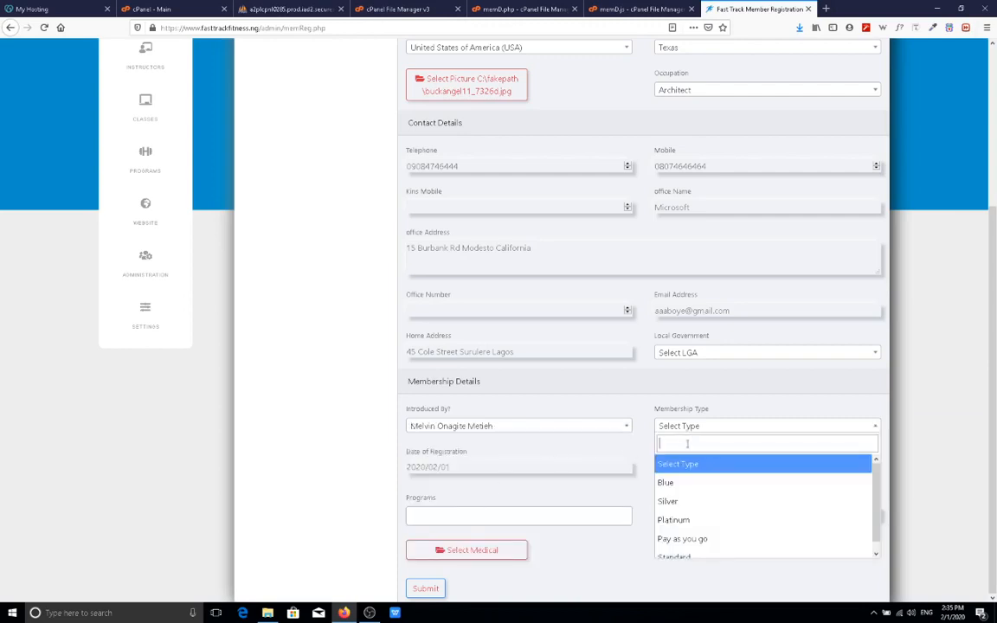
{"action": "left_click", "coordinate": [692, 561]}
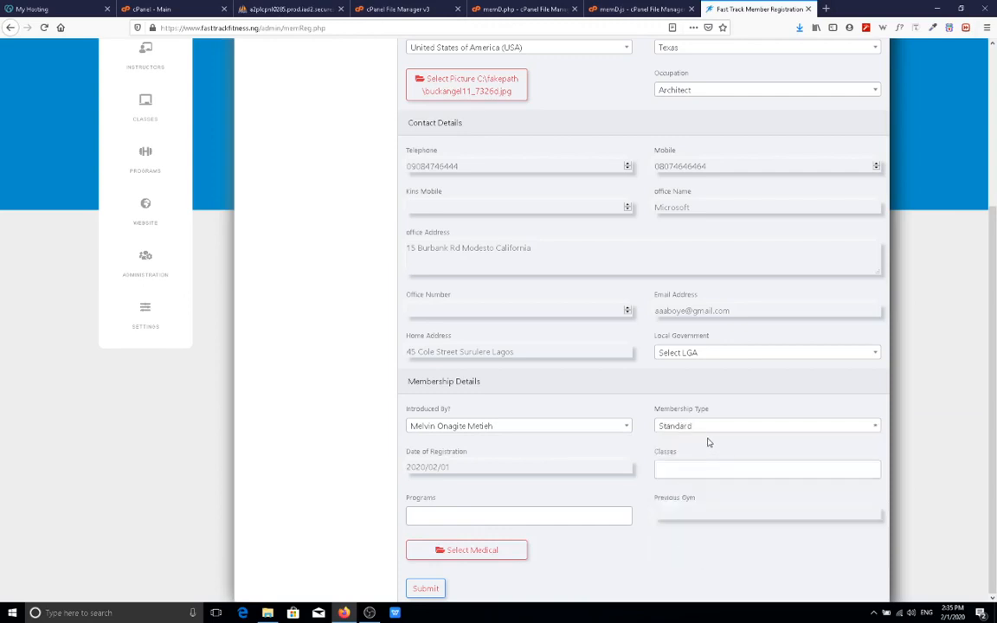
{"action": "left_click", "coordinate": [508, 467]}
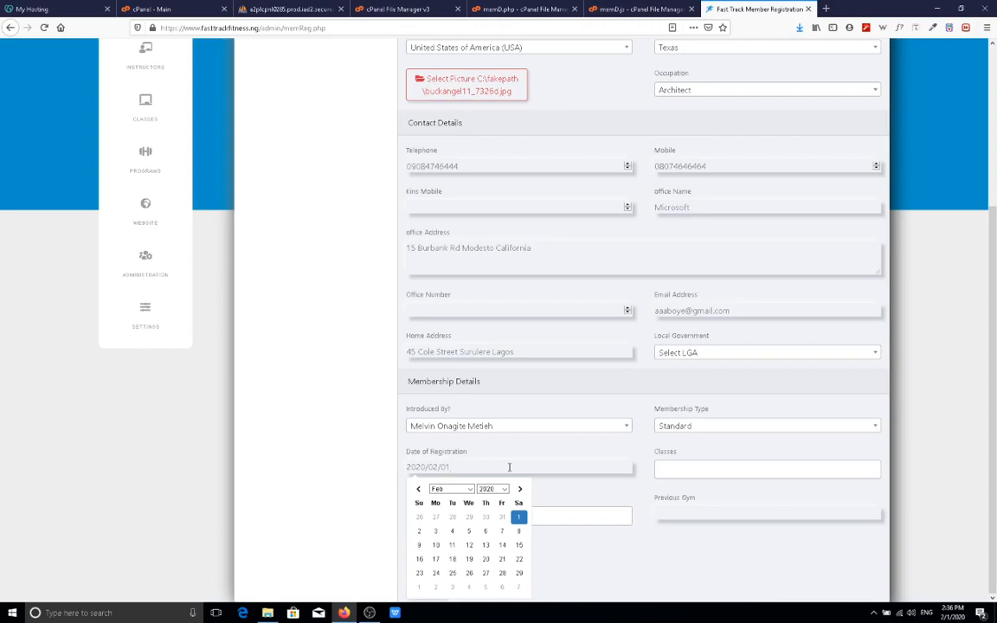
Add classes Weight Lifting and Rumba and programs MMA Program and Weight Loss.
{"action": "left_click", "coordinate": [528, 513]}
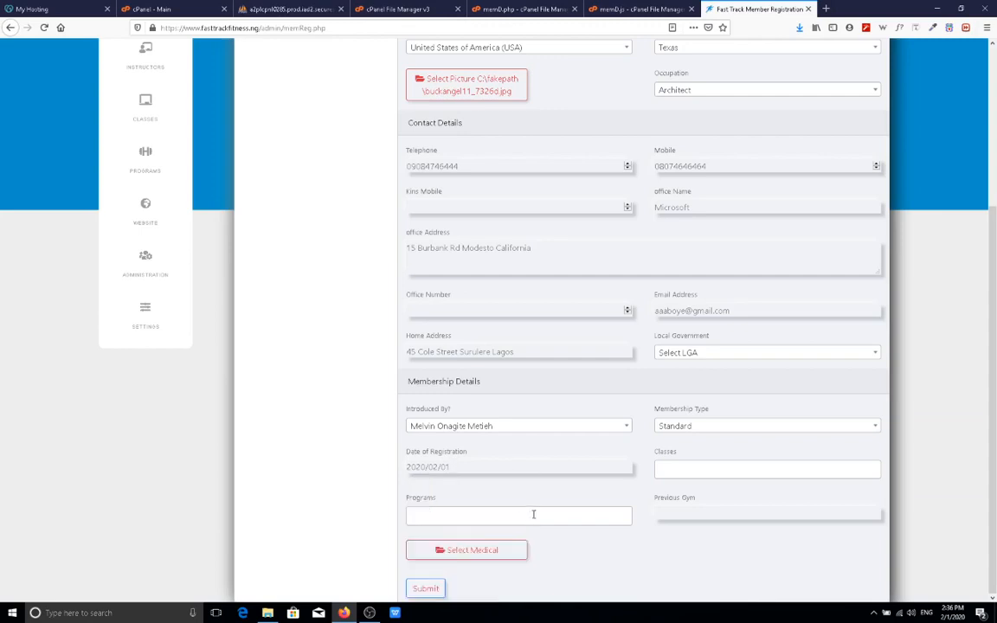
{"action": "left_click", "coordinate": [715, 468]}
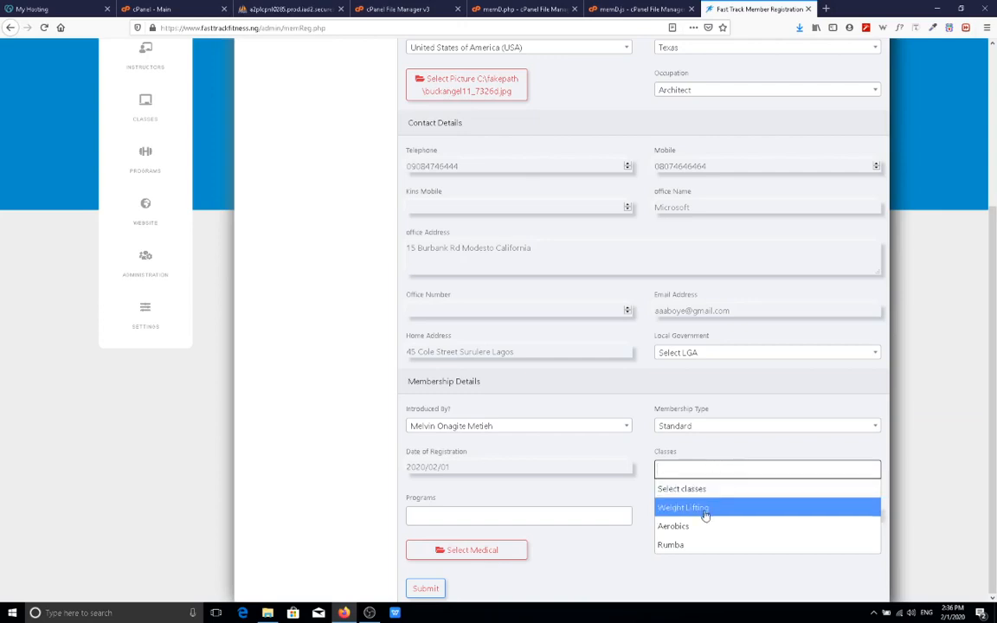
{"action": "left_click", "coordinate": [706, 515]}
{"action": "left_click", "coordinate": [745, 473]}
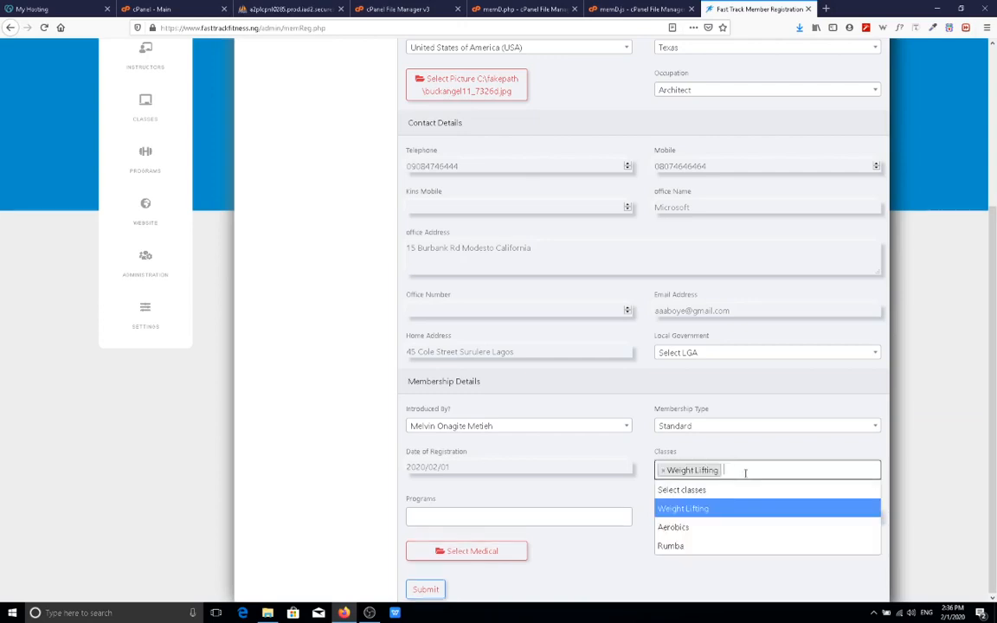
{"action": "left_click", "coordinate": [677, 545]}
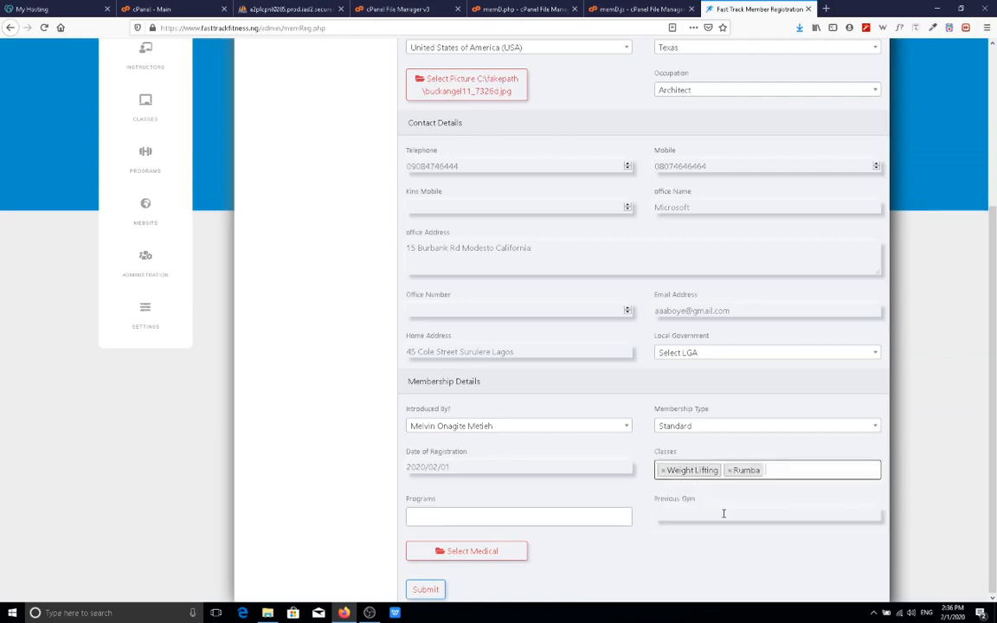
{"action": "left_click", "coordinate": [541, 514]}
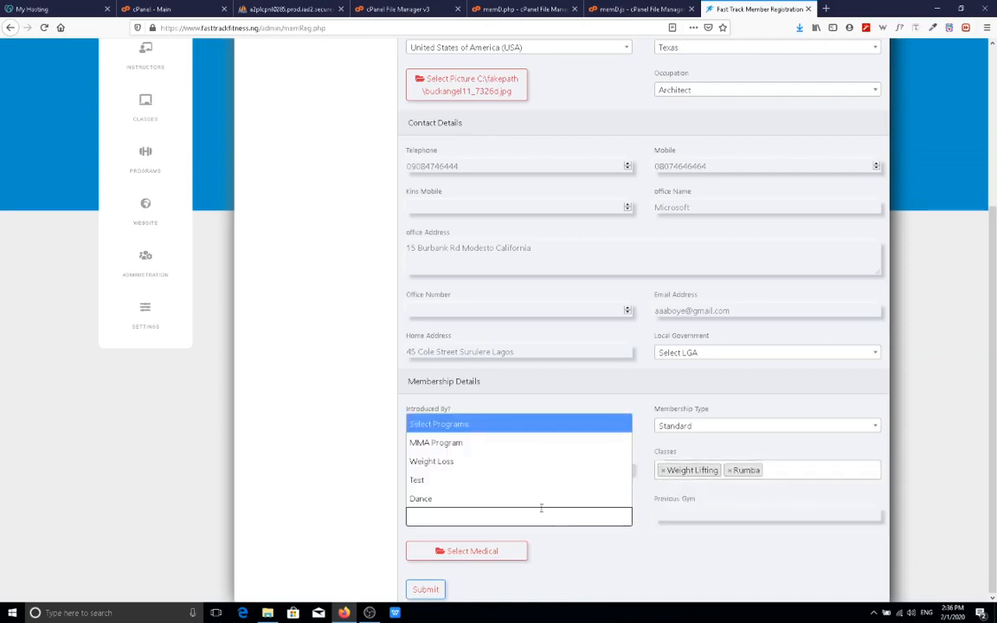
{"action": "left_click", "coordinate": [467, 443]}
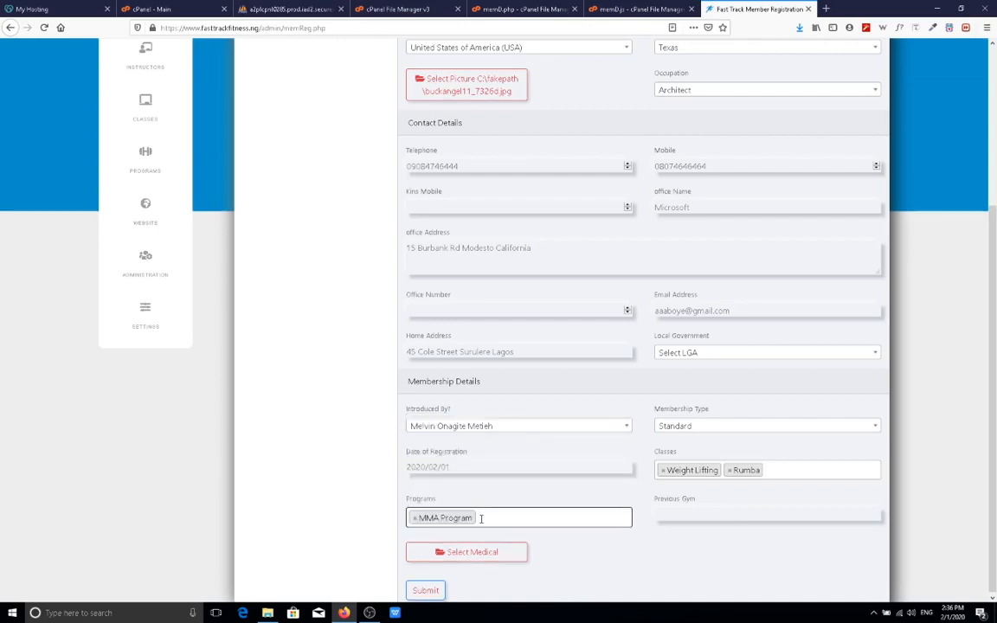
{"action": "left_click", "coordinate": [471, 464]}
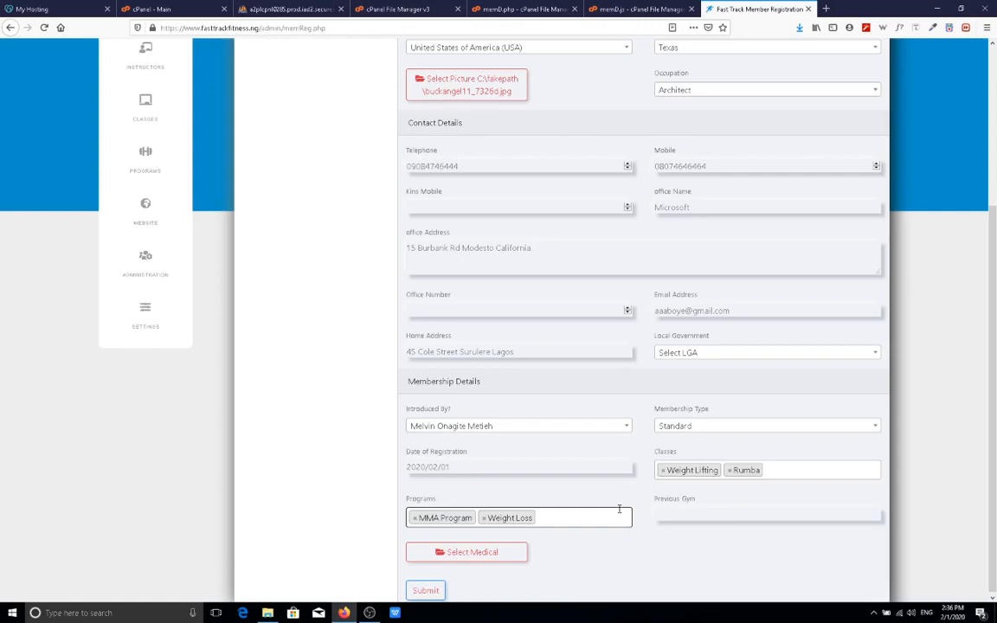
Attach 0309DoubleOpen.pdf from Downloads as the medical file and submit the registration.
{"action": "left_click", "coordinate": [499, 561]}
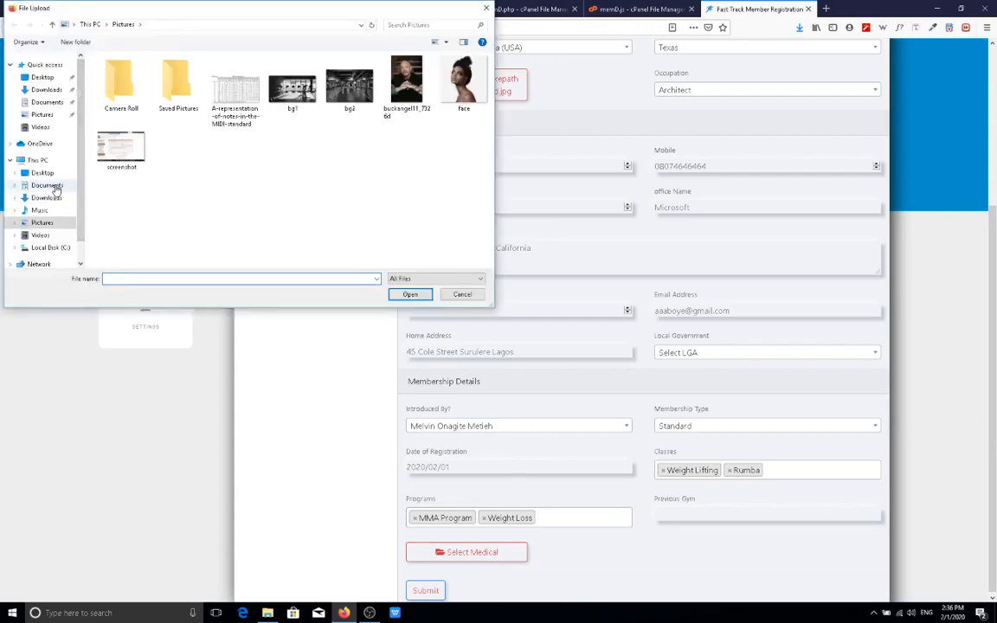
{"action": "left_click", "coordinate": [47, 198]}
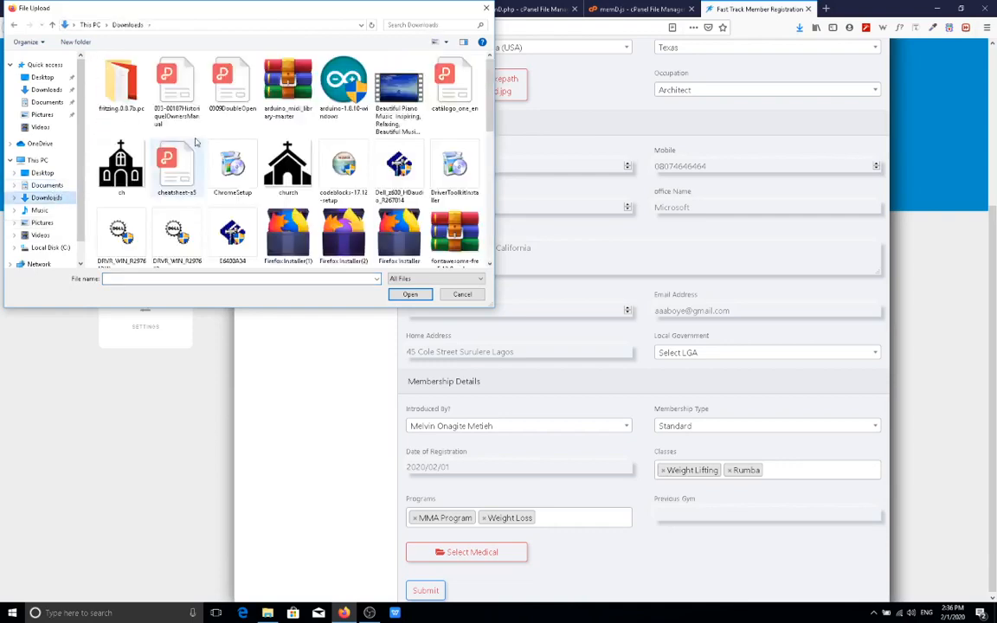
{"action": "double_click", "coordinate": [246, 98]}
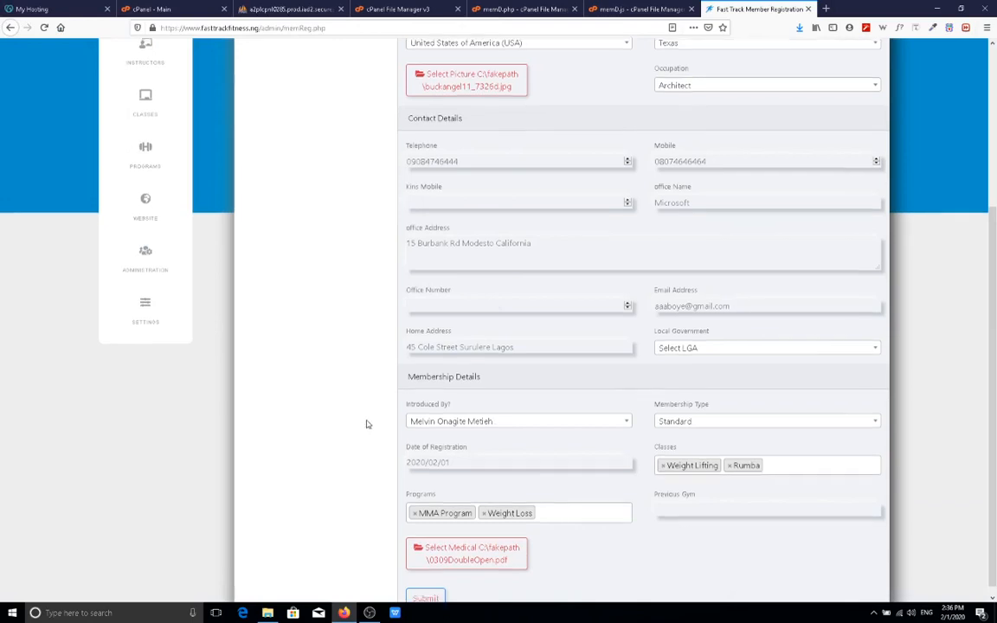
{"action": "scroll", "coordinate": [366, 424], "scroll_direction": "down", "scroll_amount": 1}
{"action": "left_click", "coordinate": [430, 593]}
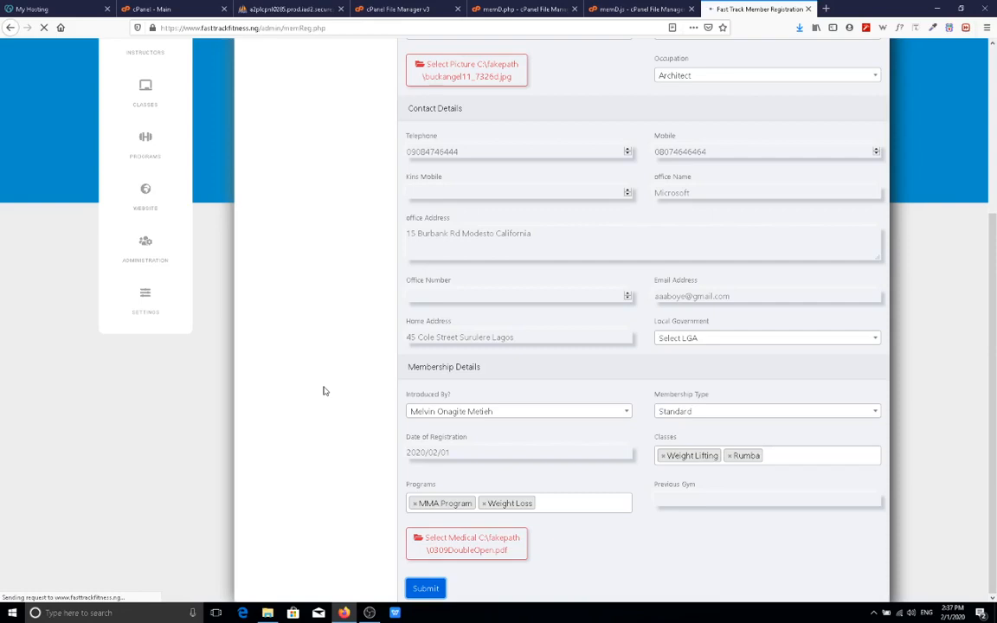
Scroll the form up and down while the registration loads until the member details page appears.
{"action": "scroll", "coordinate": [327, 354], "scroll_direction": "up", "scroll_amount": 4}
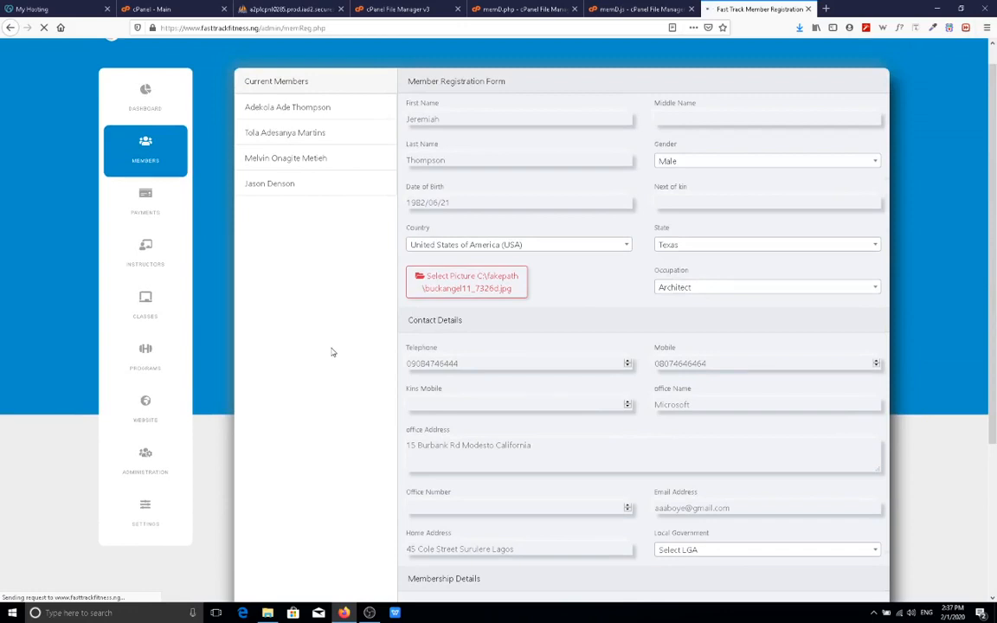
{"action": "scroll", "coordinate": [330, 354], "scroll_direction": "down", "scroll_amount": 5}
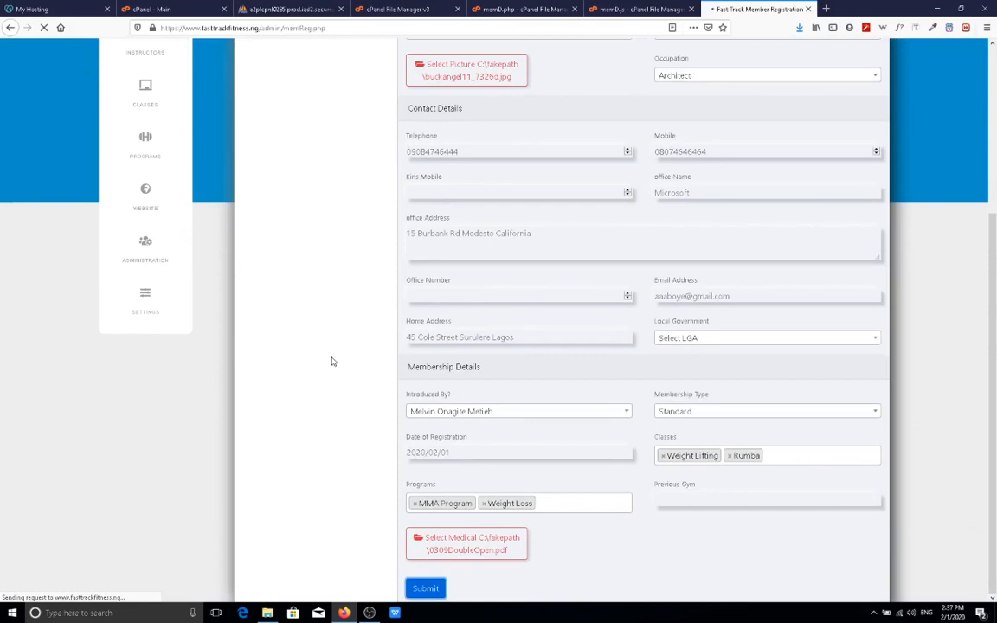
{"action": "scroll", "coordinate": [331, 362], "scroll_direction": "up", "scroll_amount": 5}
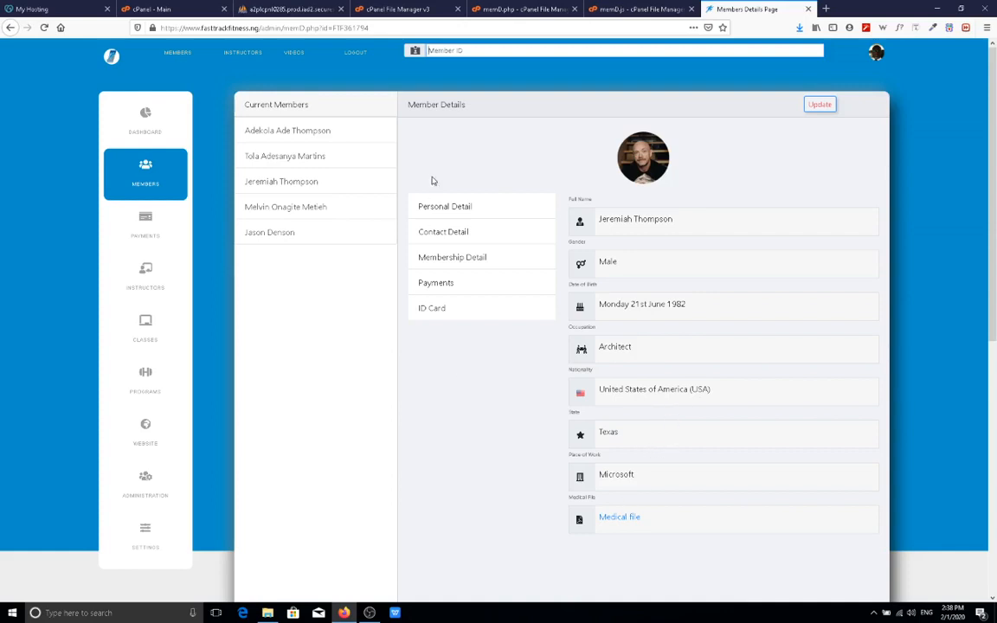
View the member's contact details, then the Standard membership running 1 February to 30 June 2020.
{"action": "left_click", "coordinate": [458, 238]}
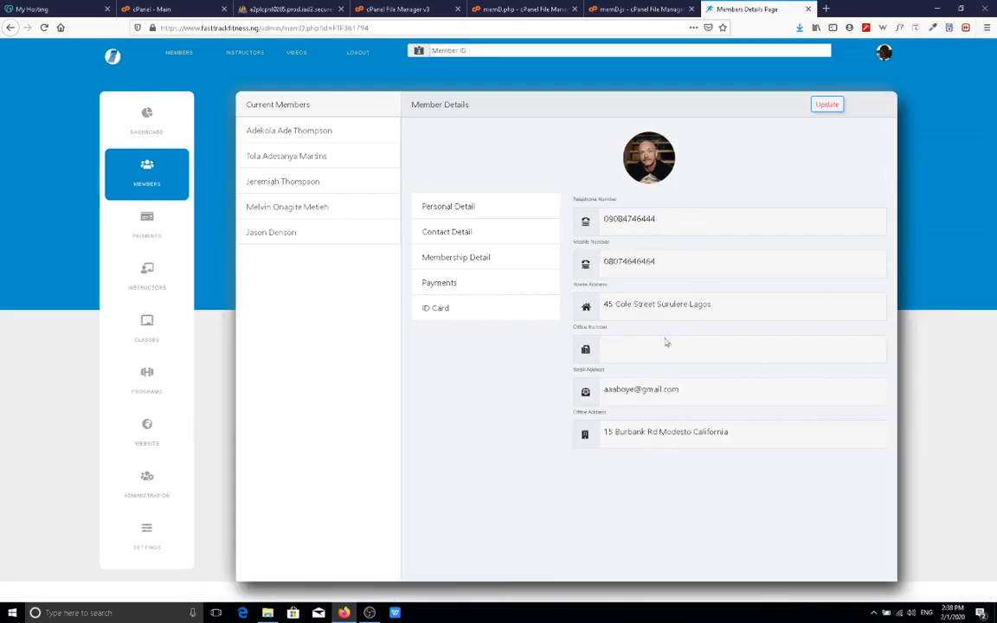
{"action": "left_click", "coordinate": [467, 259]}
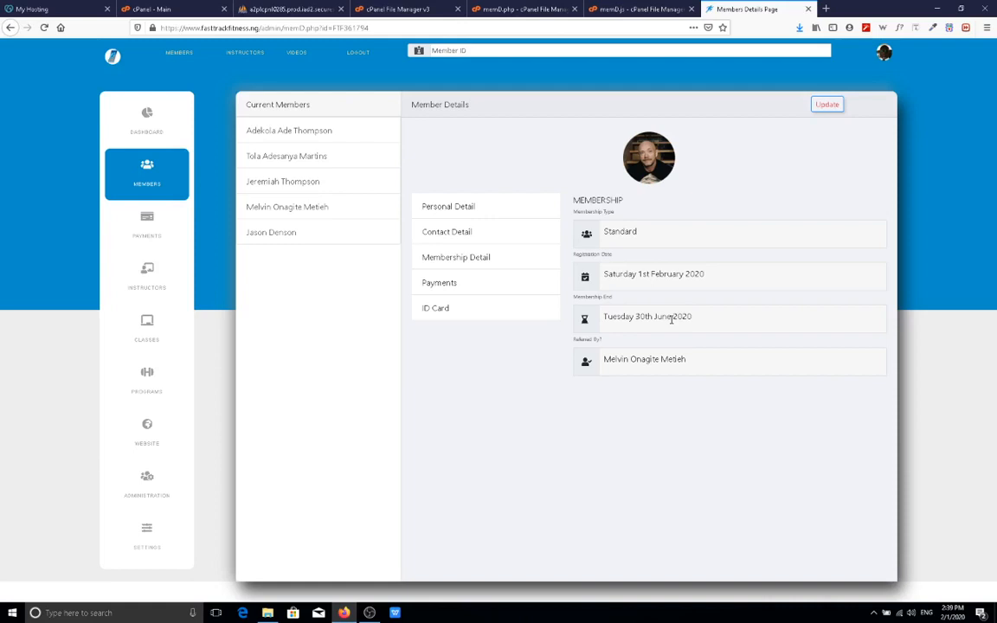
Show the new member's ID card with the Standard Member label and barcode.
{"action": "left_click", "coordinate": [452, 308]}
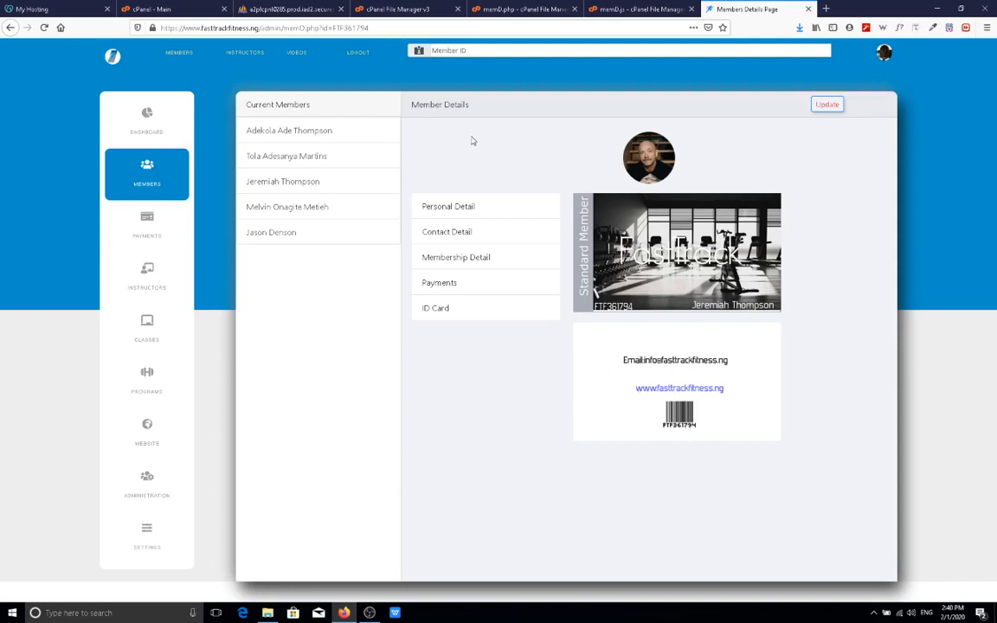
Open the uploaded medical file from Personal Detail in a new tab, then return to the dashboard.
{"action": "left_click", "coordinate": [457, 206]}
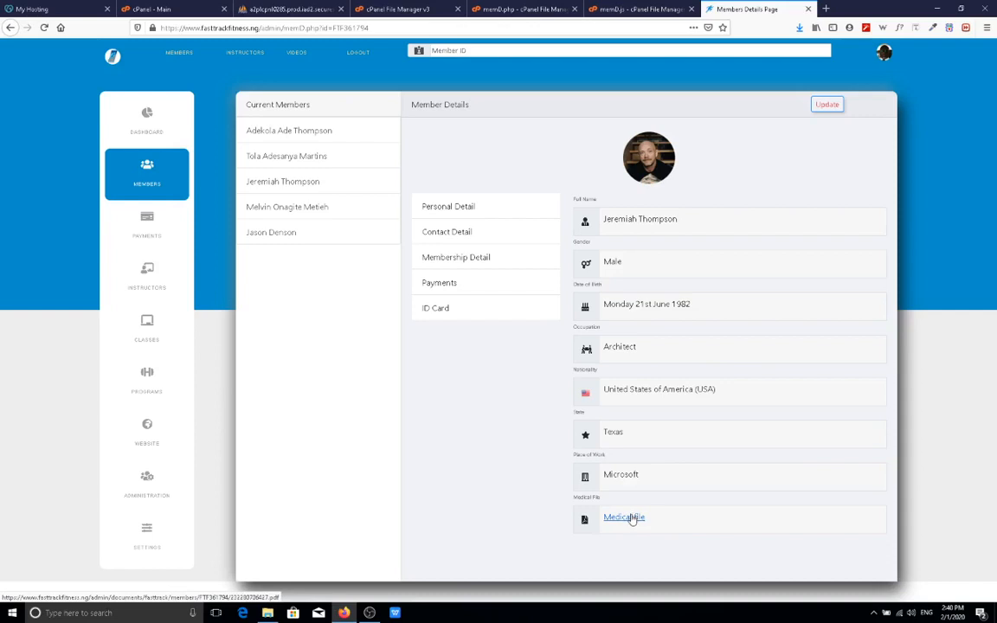
{"action": "left_click", "coordinate": [631, 517]}
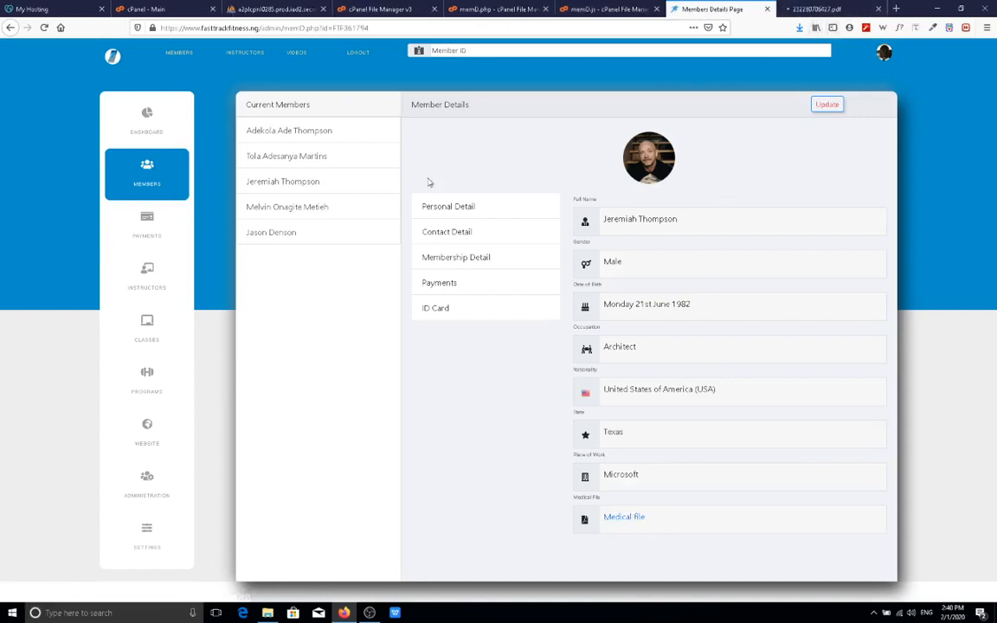
{"action": "left_click", "coordinate": [148, 118]}
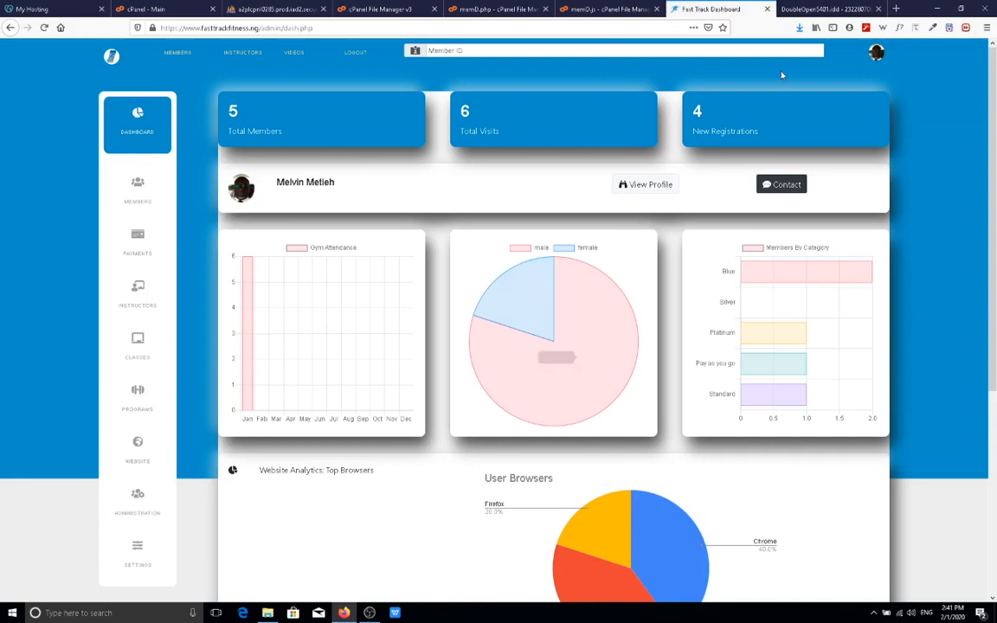
Switch to the 0309DoubleOpen medical PDF and scroll down to its second page.
{"action": "left_click", "coordinate": [825, 11]}
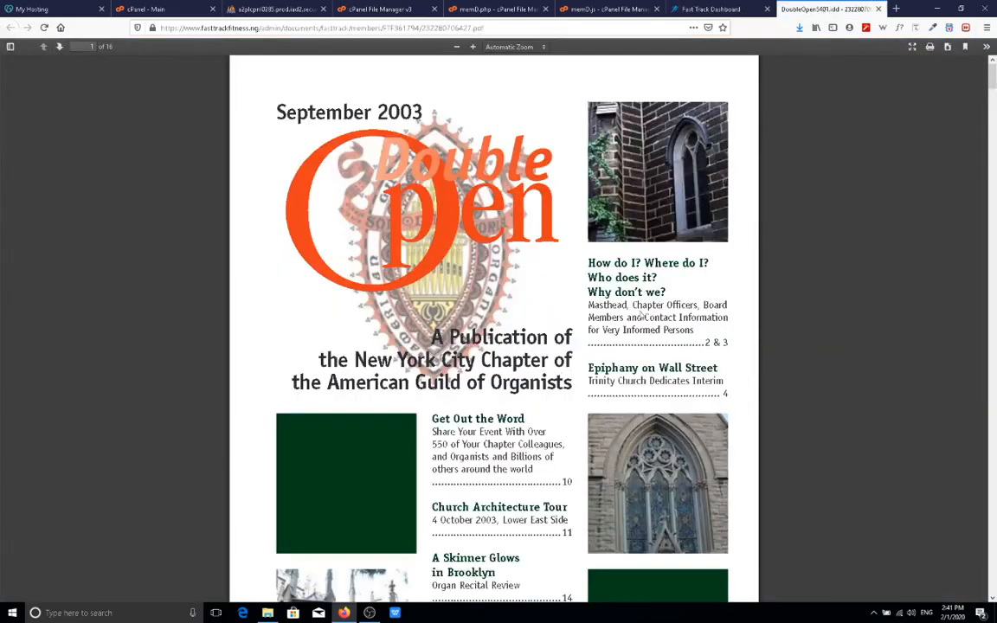
{"action": "scroll", "coordinate": [588, 286], "scroll_direction": "down", "scroll_amount": 5}
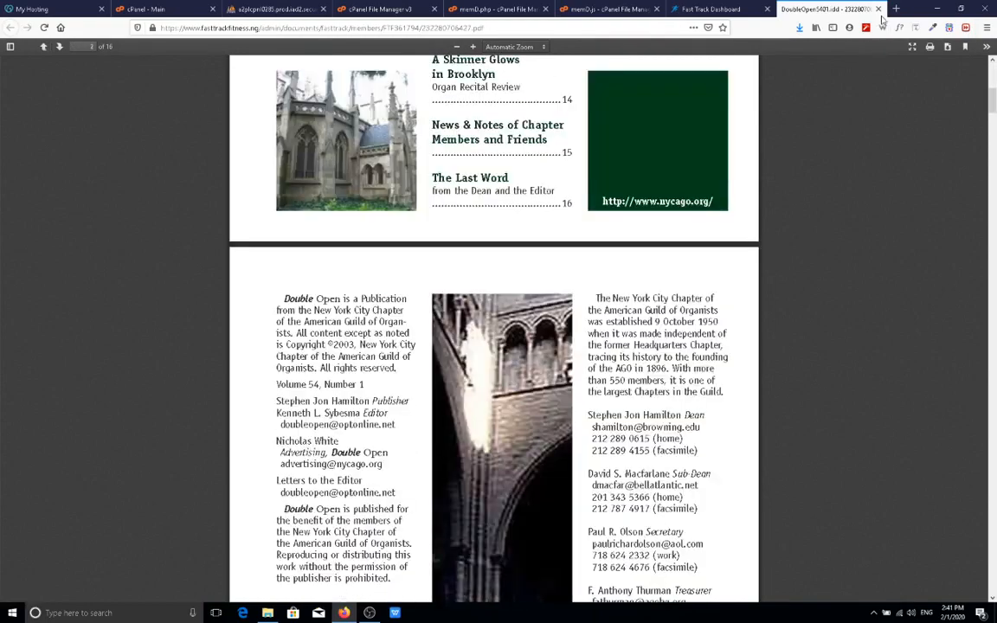
Close the medical PDF, inspect the Members By Category chart, and open the Members menu.
{"action": "left_click", "coordinate": [878, 9]}
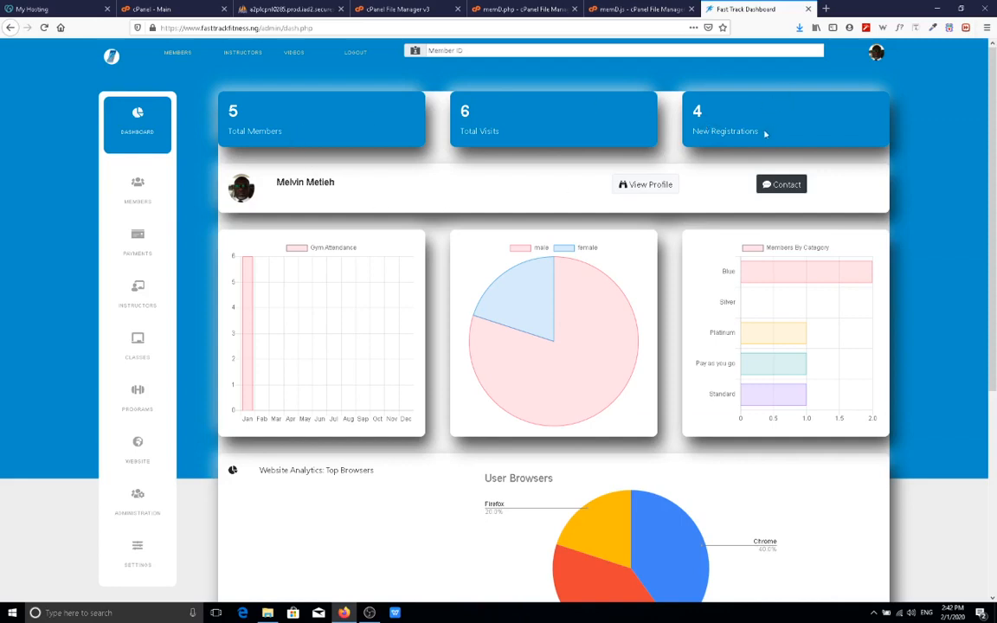
{"action": "mouse_move", "coordinate": [749, 403]}
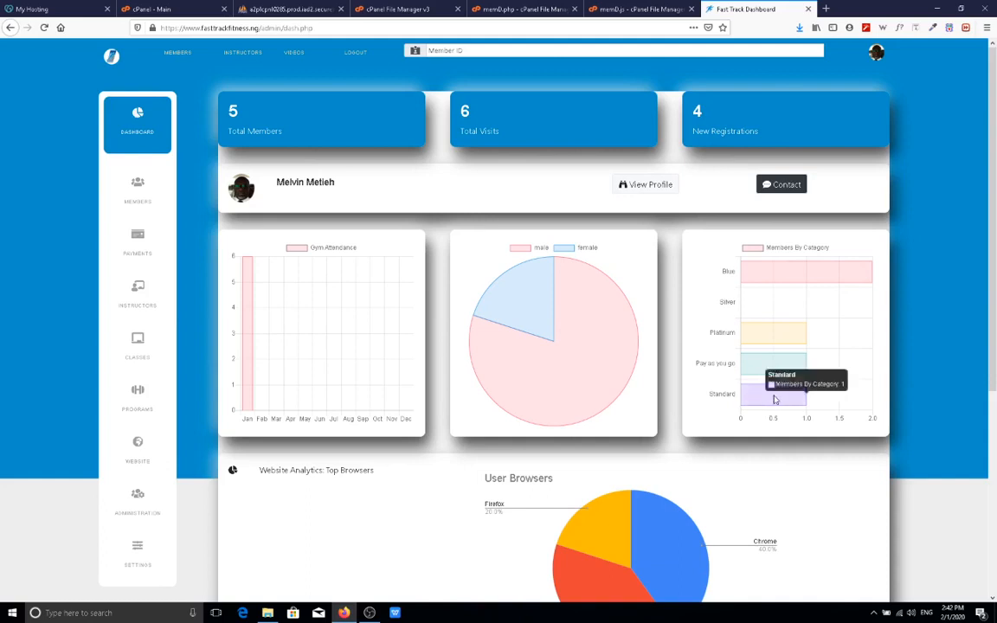
{"action": "mouse_move", "coordinate": [767, 375]}
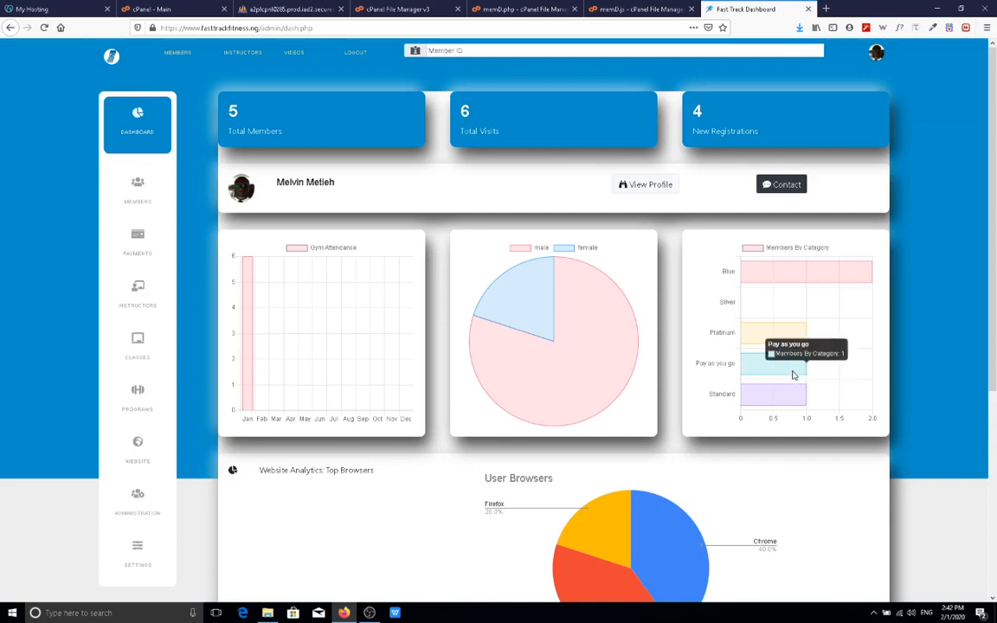
{"action": "left_click", "coordinate": [137, 188]}
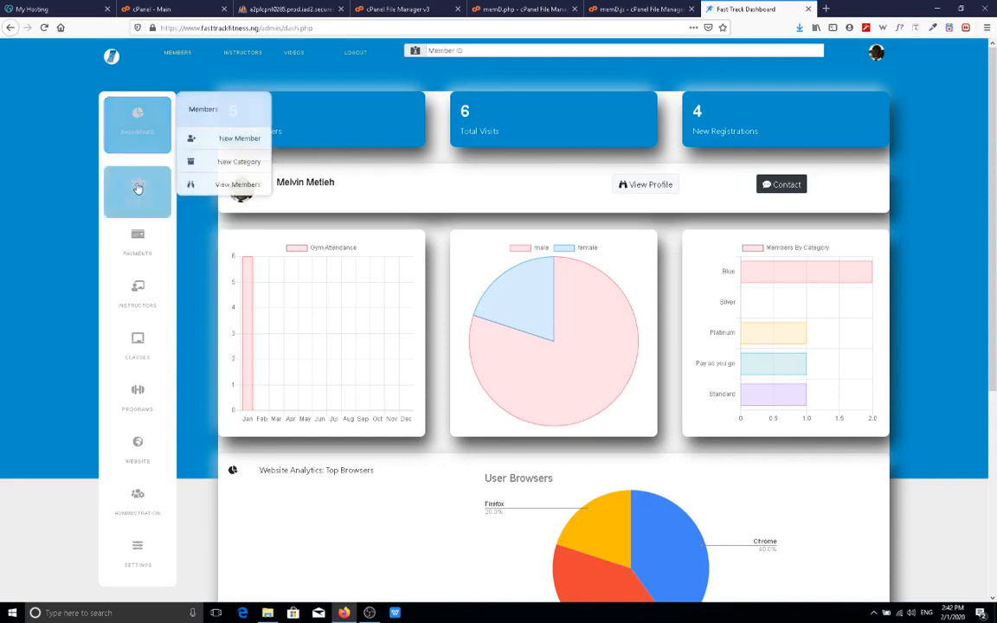
Start a new member registration with the member's first and last name and gender Female.
{"action": "left_click", "coordinate": [239, 149]}
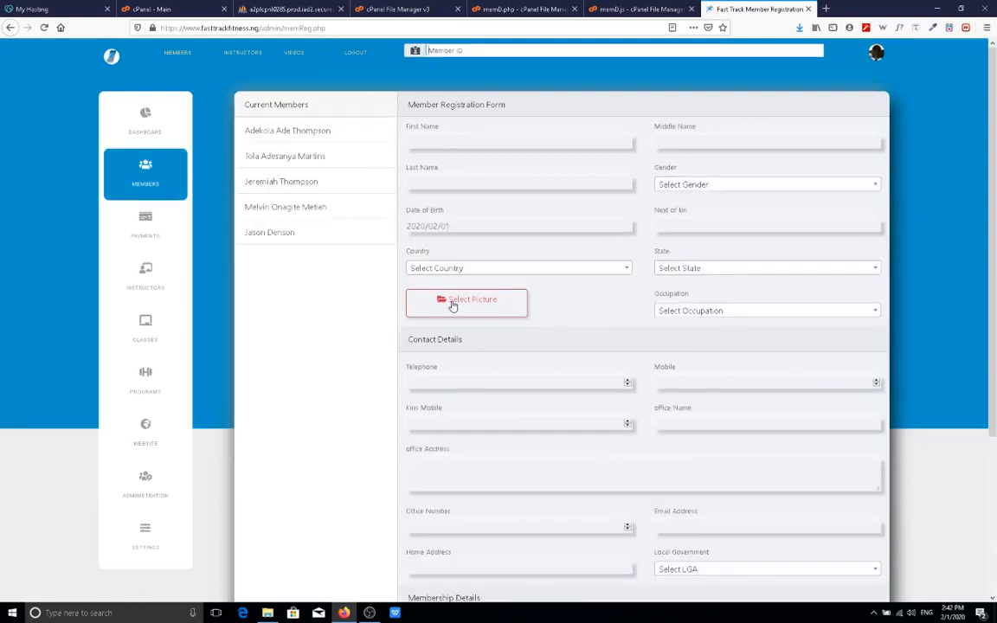
{"action": "left_click", "coordinate": [467, 139]}
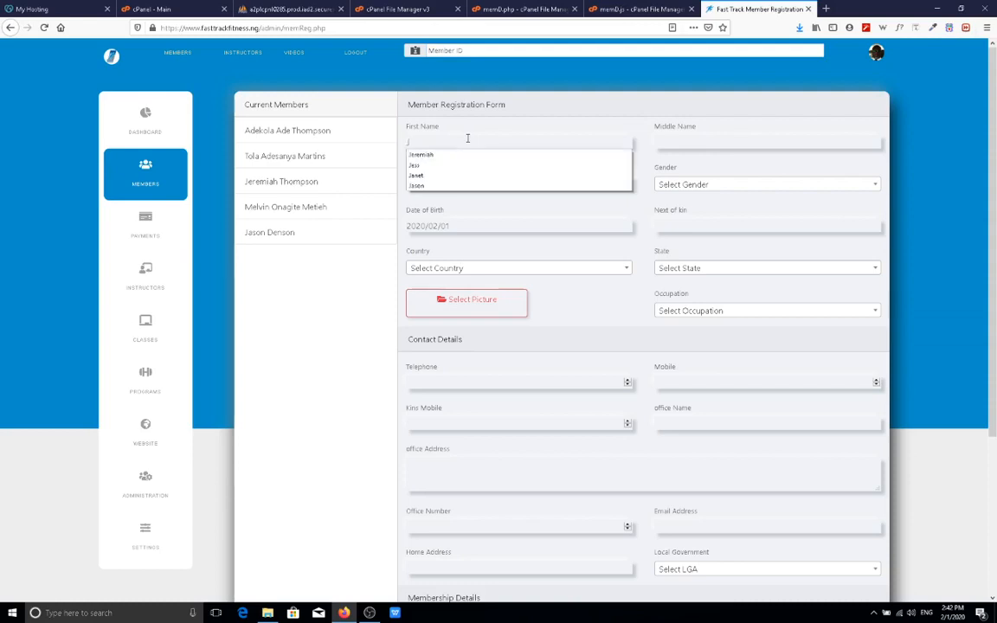
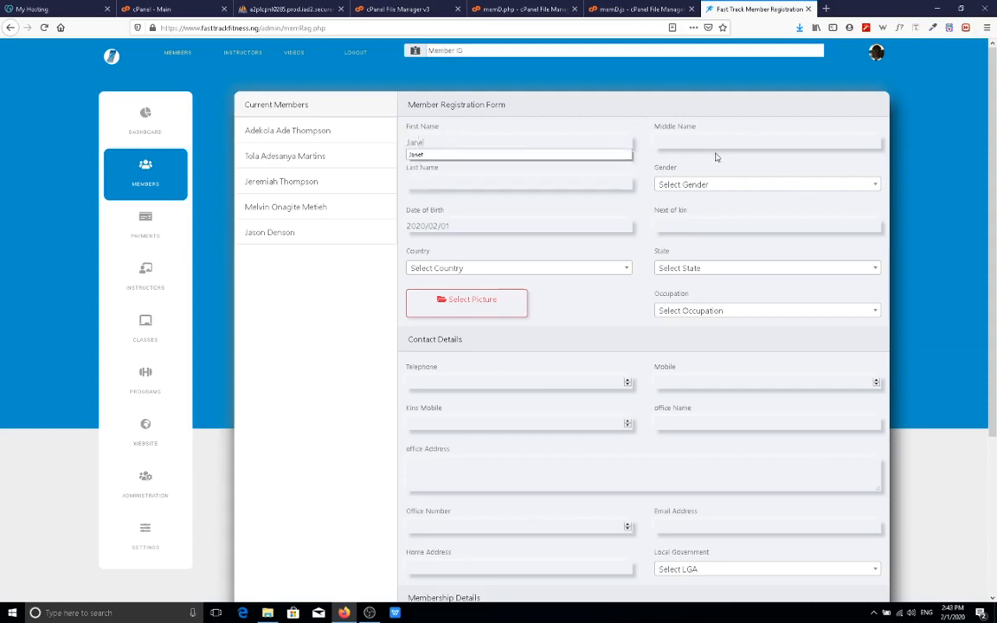
{"action": "left_click", "coordinate": [574, 181]}
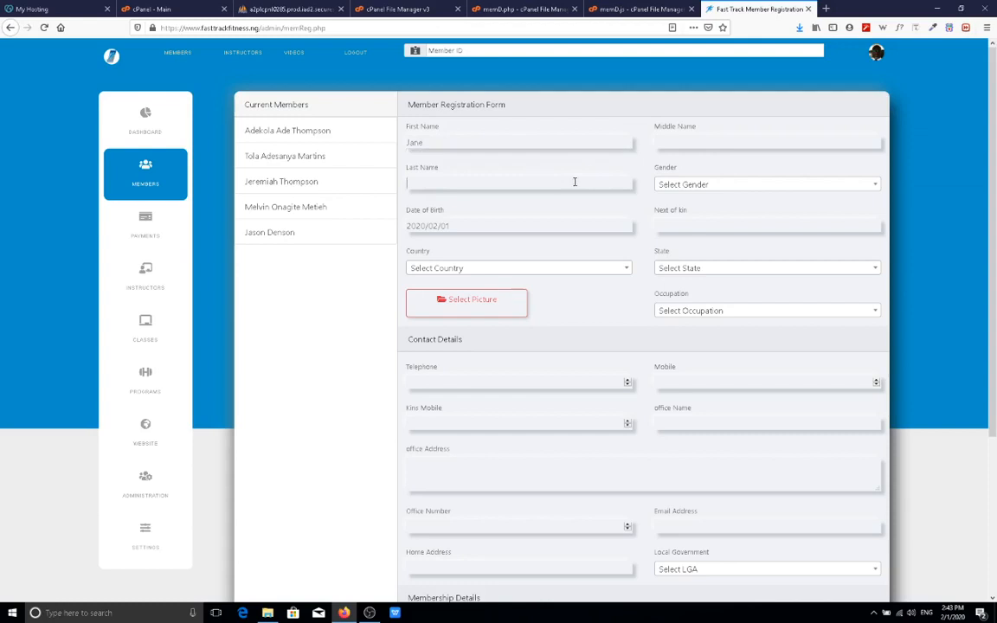
{"action": "left_click", "coordinate": [763, 186]}
{"action": "left_click", "coordinate": [708, 261]}
Set the date of birth to 1984/05/17.
{"action": "left_click", "coordinate": [532, 227]}
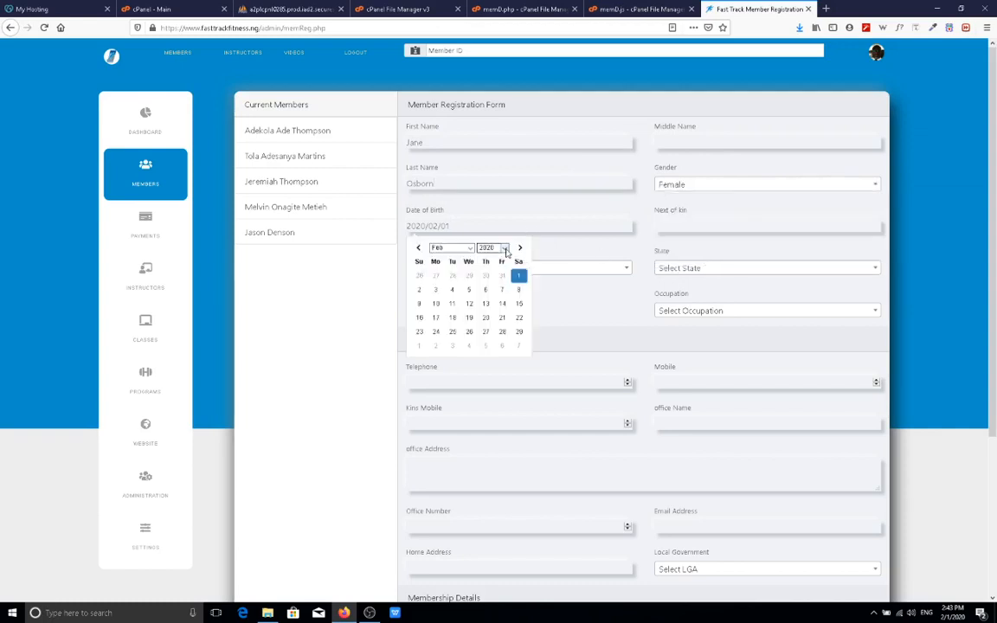
{"action": "left_click", "coordinate": [491, 248]}
{"action": "scroll", "coordinate": [492, 272], "scroll_direction": "up", "scroll_amount": 3}
{"action": "scroll", "coordinate": [493, 271], "scroll_direction": "up", "scroll_amount": 3}
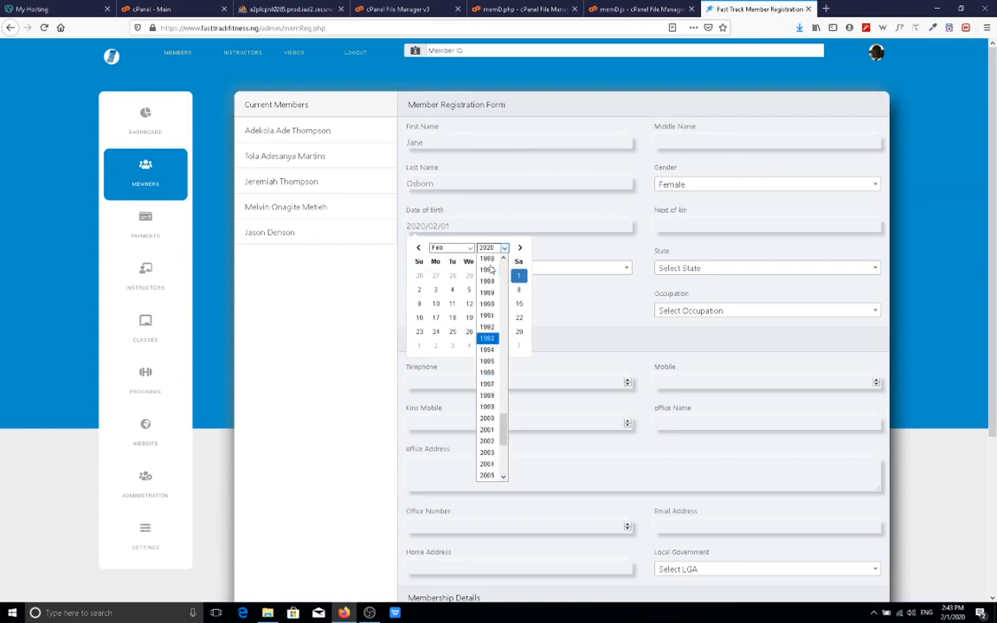
{"action": "left_click", "coordinate": [494, 272]}
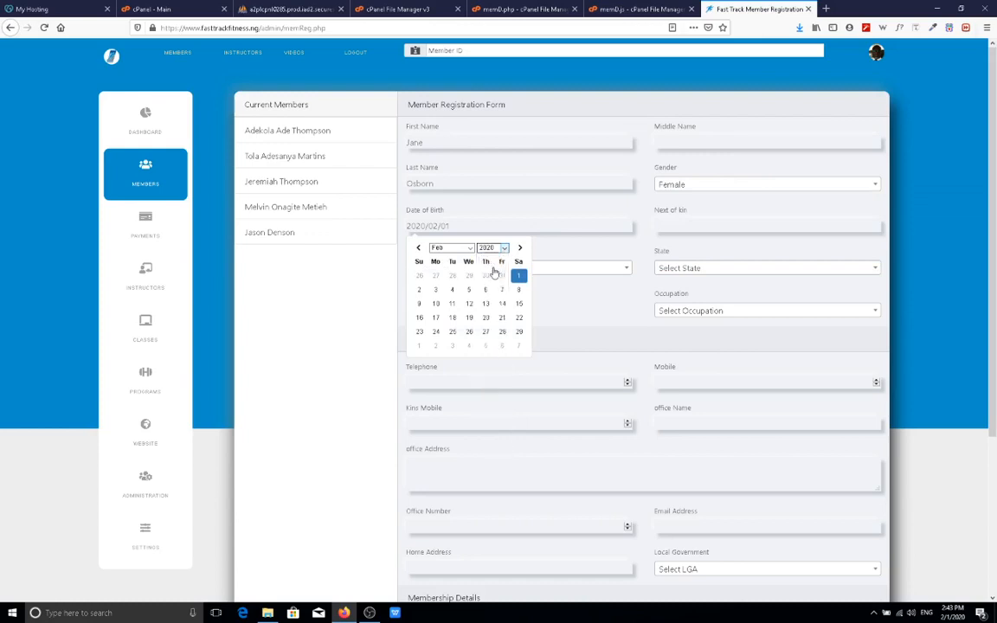
{"action": "left_click", "coordinate": [451, 248]}
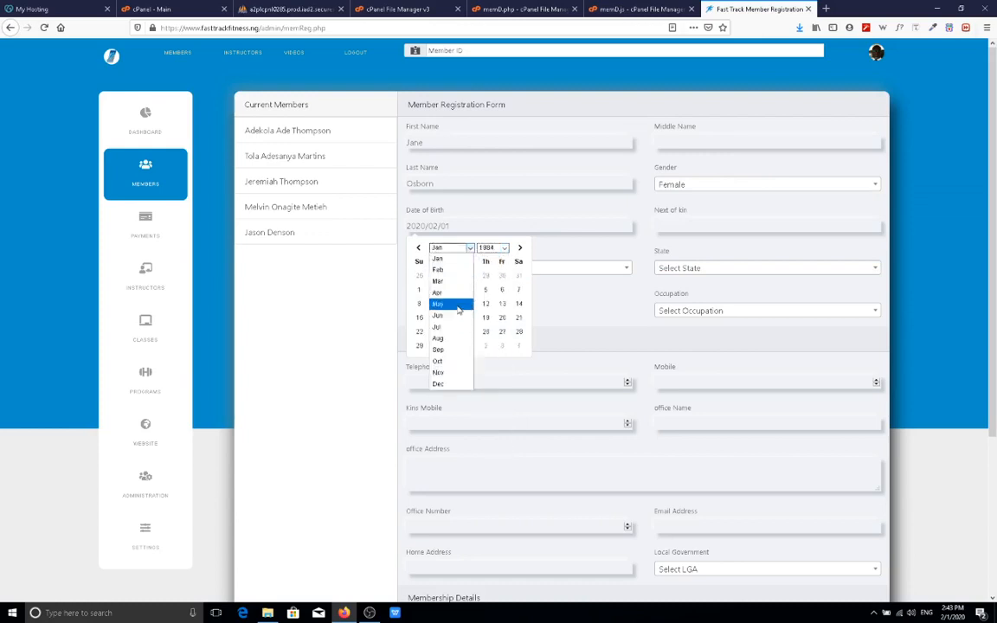
{"action": "left_click", "coordinate": [458, 304]}
{"action": "left_click", "coordinate": [485, 303]}
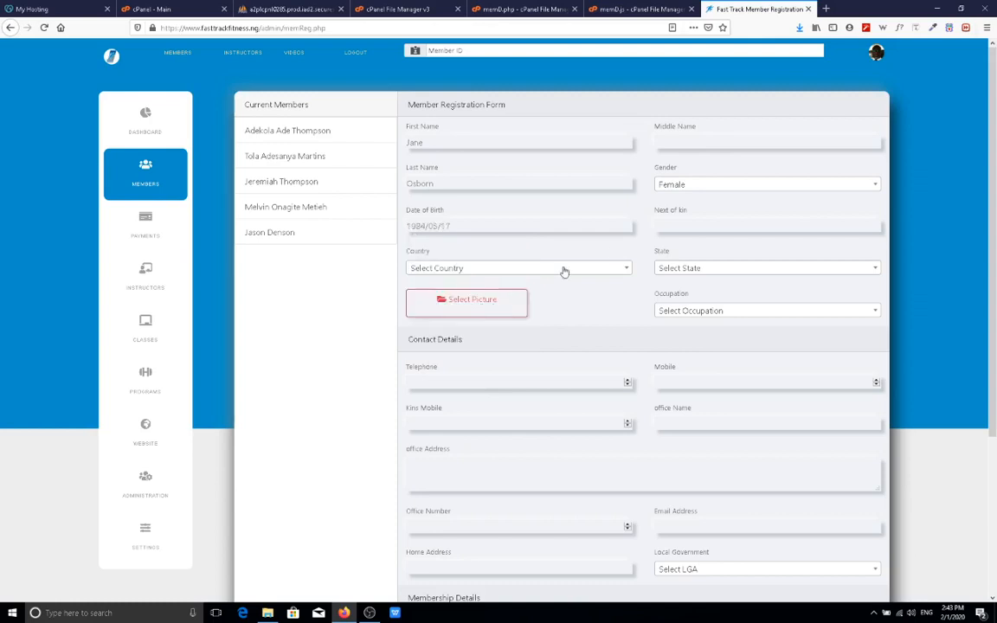
Set the country to Nigeria and the state to Lagos.
{"action": "left_click", "coordinate": [520, 268]}
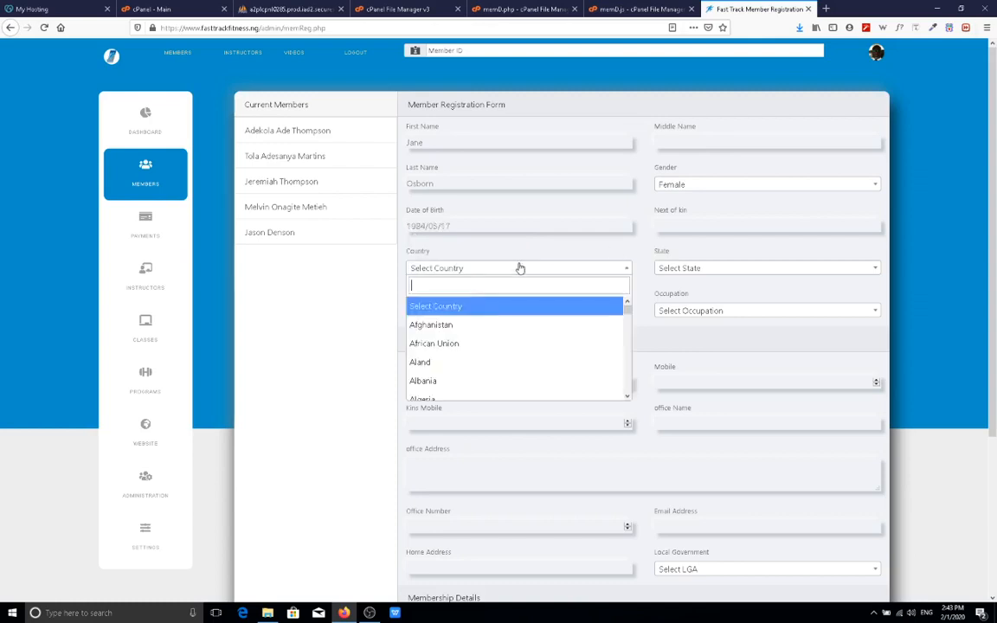
{"action": "type", "text": "Nig"}
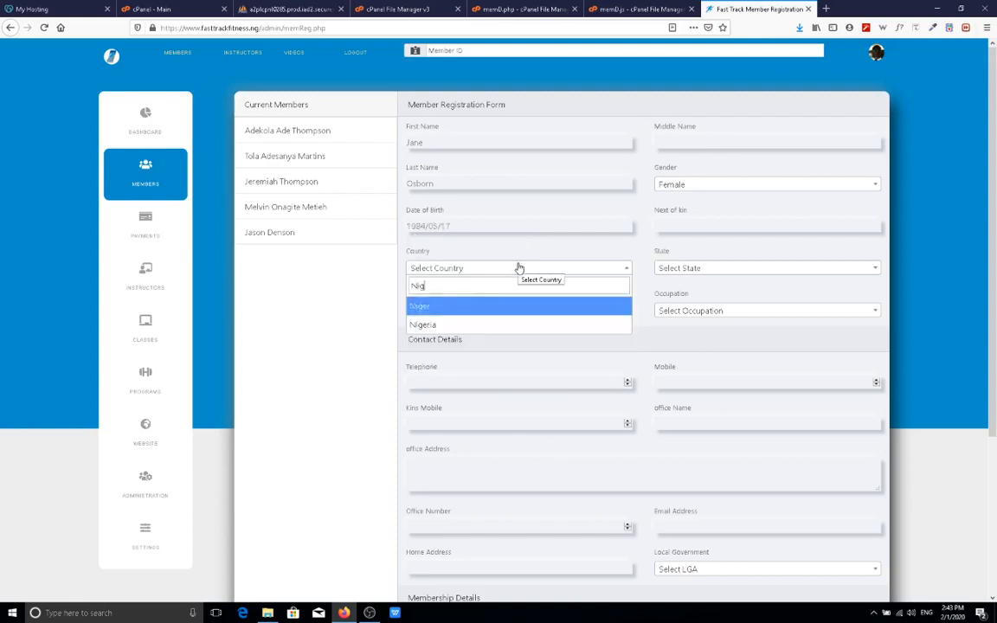
{"action": "type", "text": "eria"}
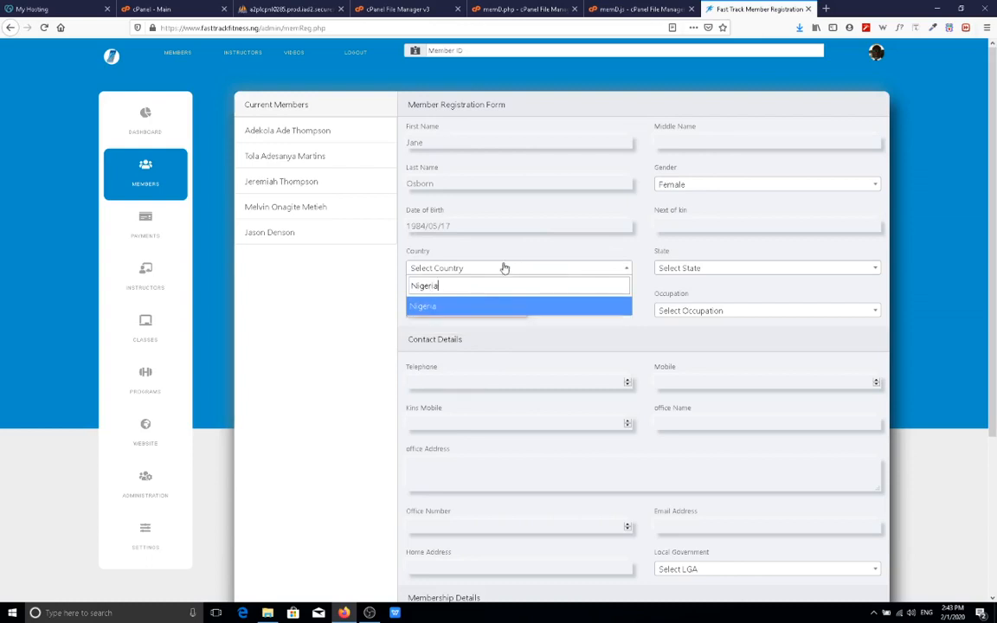
{"action": "left_click", "coordinate": [503, 311]}
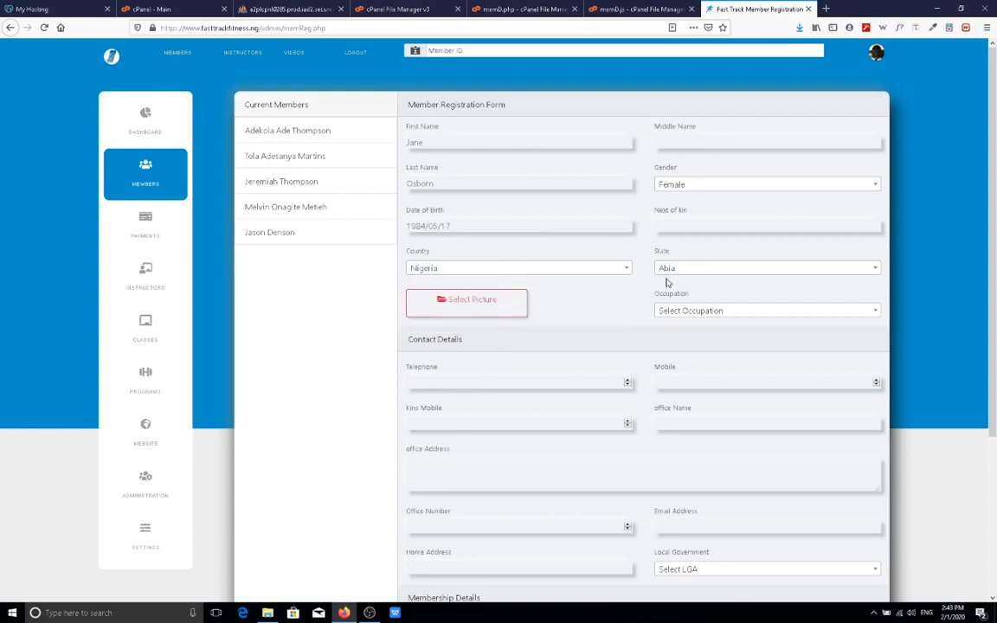
{"action": "left_click", "coordinate": [701, 273]}
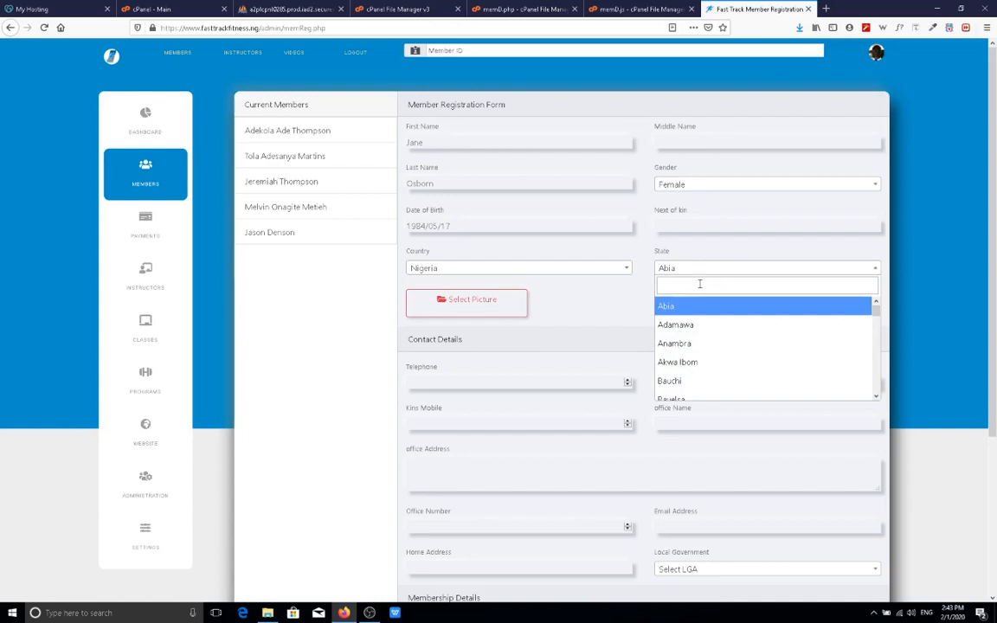
{"action": "type", "text": "Lagos"}
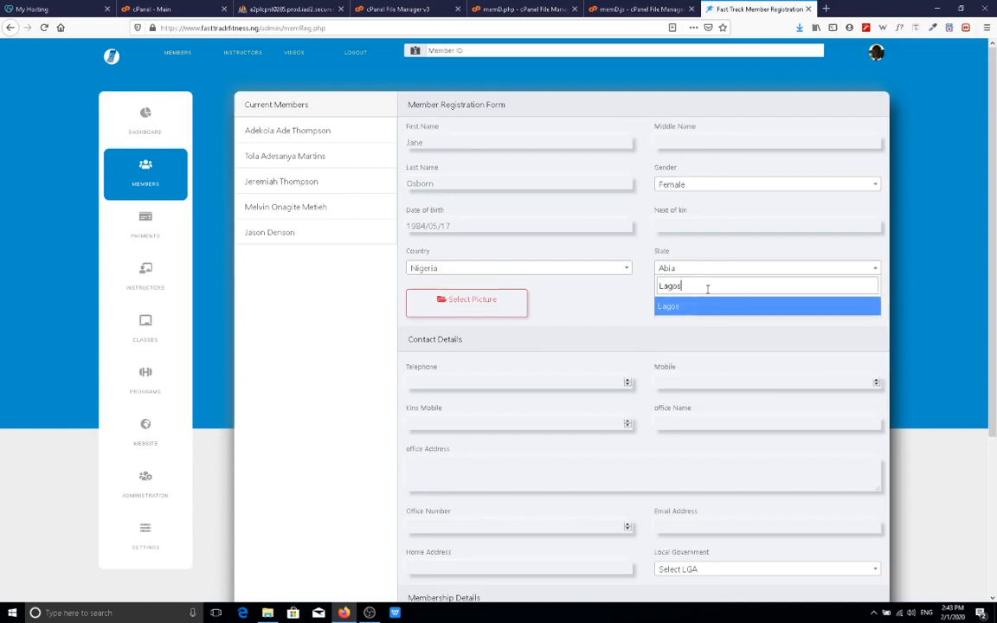
{"action": "left_click", "coordinate": [683, 310]}
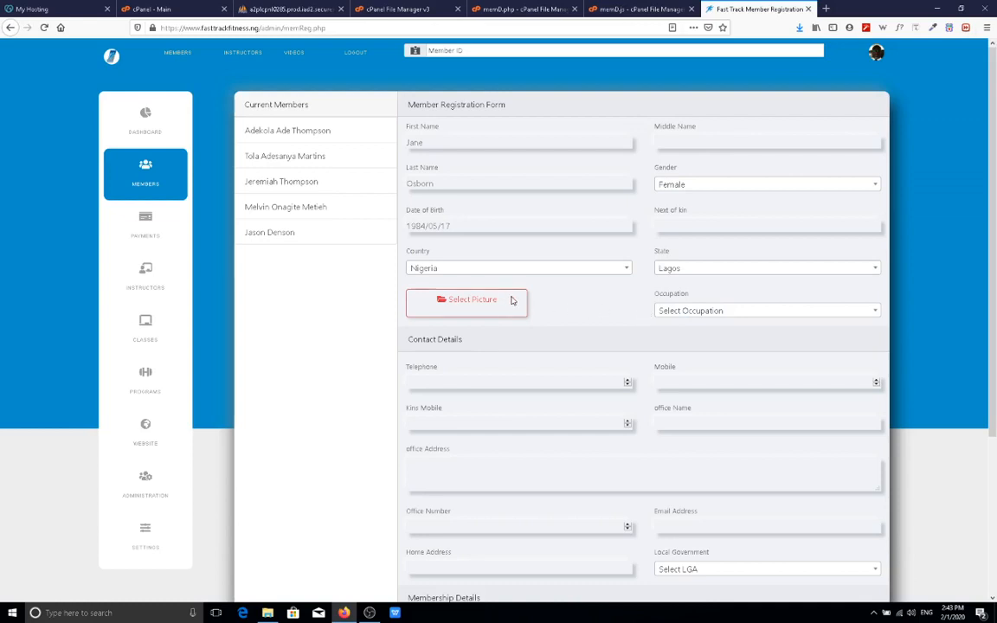
Attach face.png from the Pictures folder as the member's photo.
{"action": "left_click", "coordinate": [508, 301]}
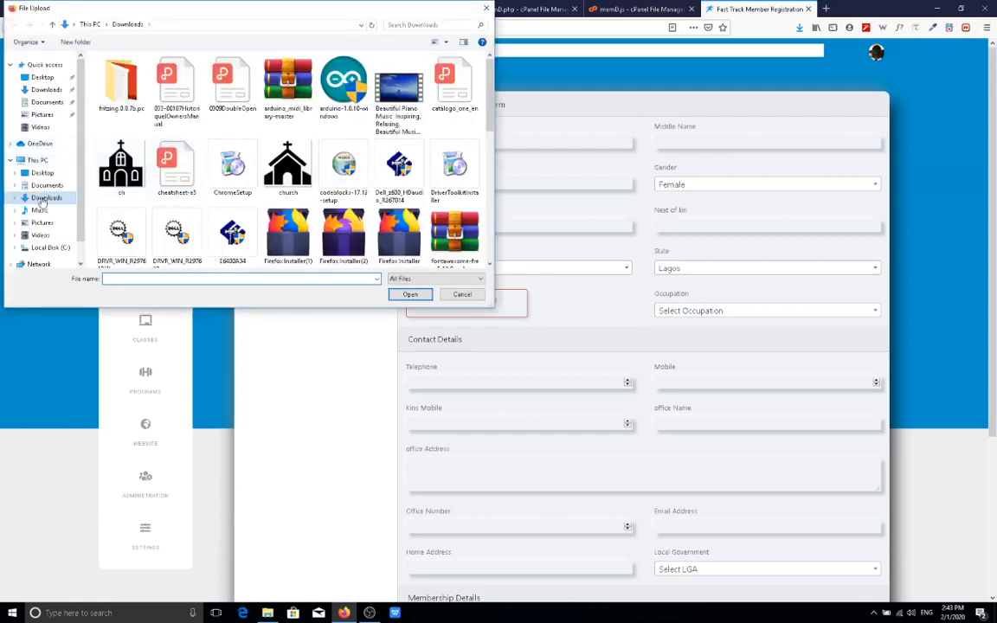
{"action": "left_click", "coordinate": [50, 224]}
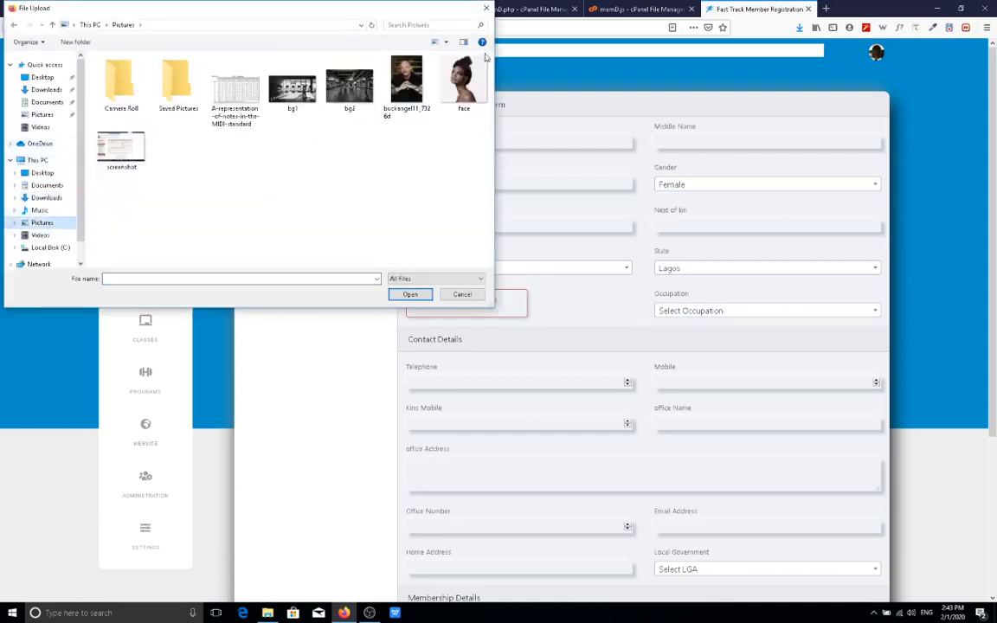
{"action": "left_click", "coordinate": [467, 79]}
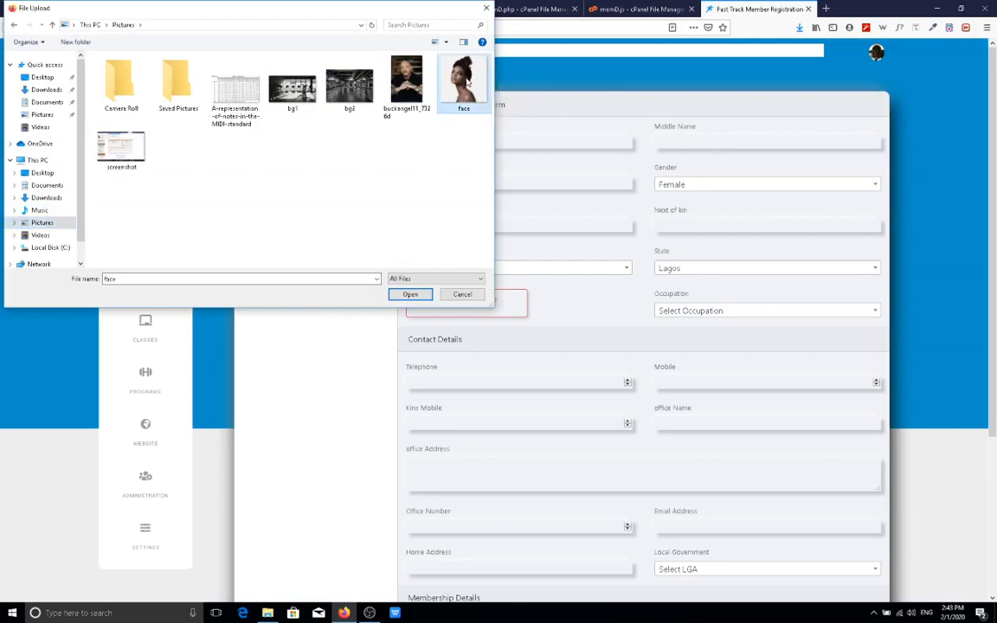
{"action": "double_click", "coordinate": [466, 79]}
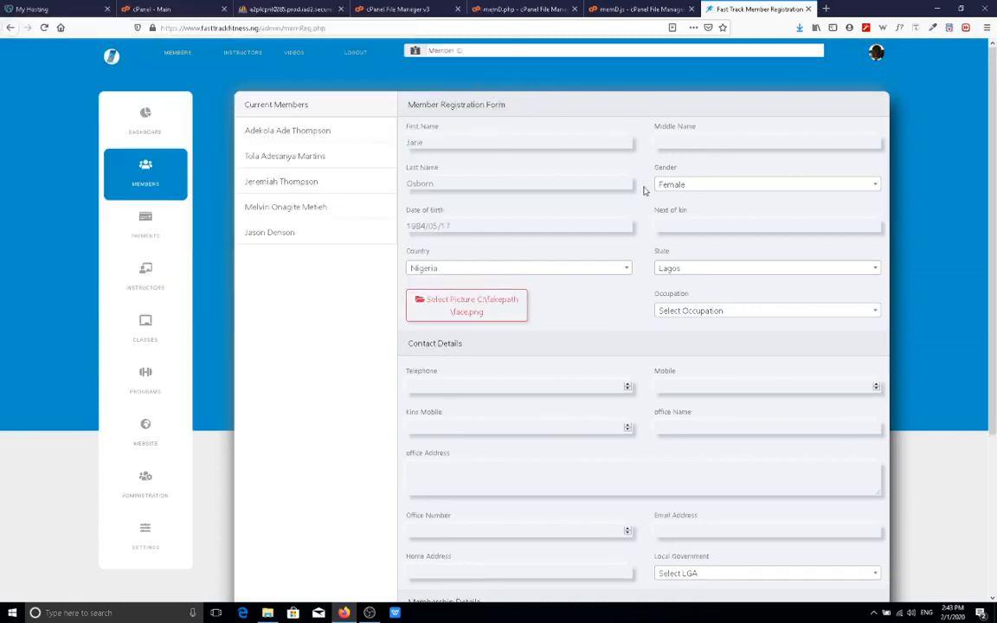
Search 'art d' and set the occupation to Art Dealer.
{"action": "left_click", "coordinate": [710, 315]}
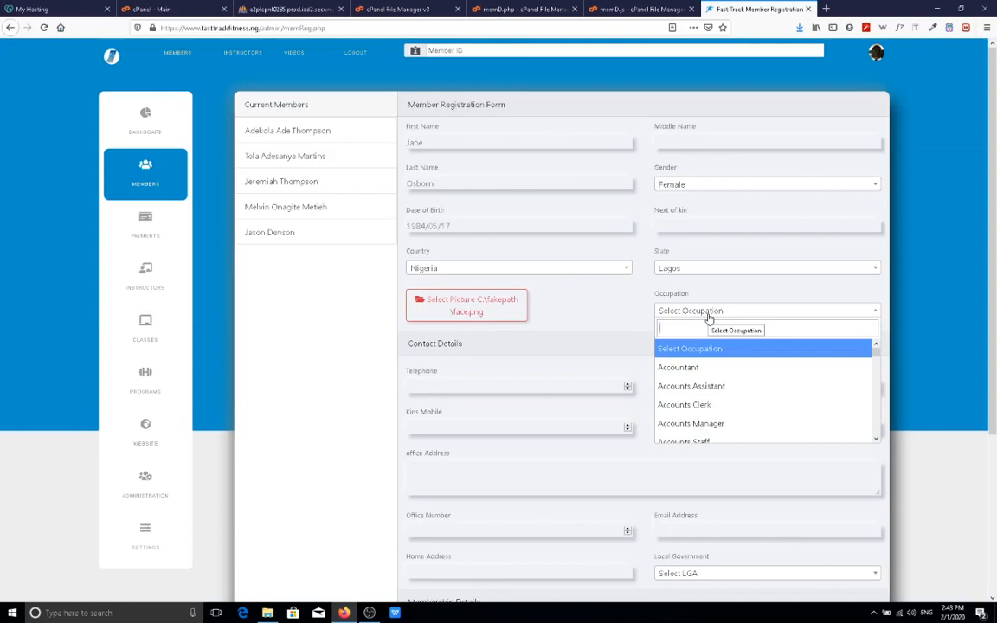
{"action": "type", "text": "art de"}
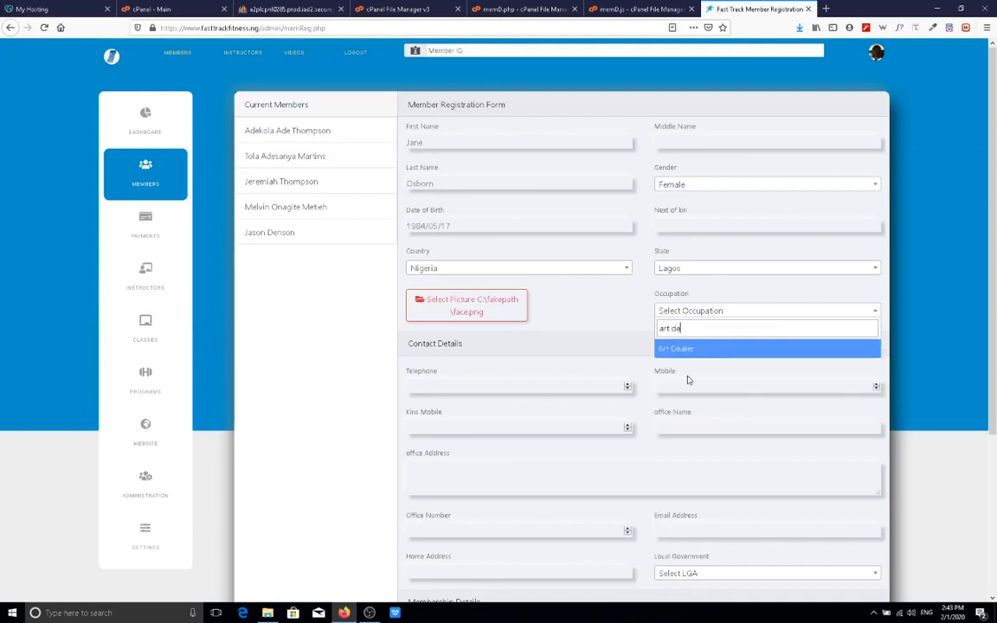
{"action": "left_click", "coordinate": [693, 349]}
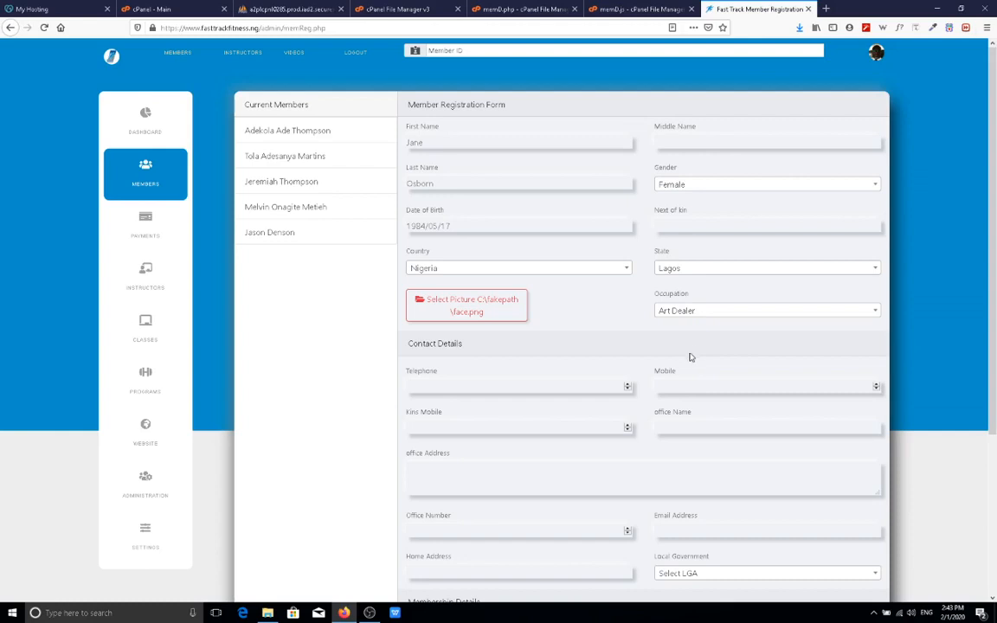
Enter the member's telephone and mobile numbers.
{"action": "left_click", "coordinate": [482, 383]}
{"action": "left_click", "coordinate": [682, 383]}
Fill in a saved e-mail address and the autocompleted home address.
{"action": "scroll", "coordinate": [667, 479], "scroll_direction": "down", "scroll_amount": 2}
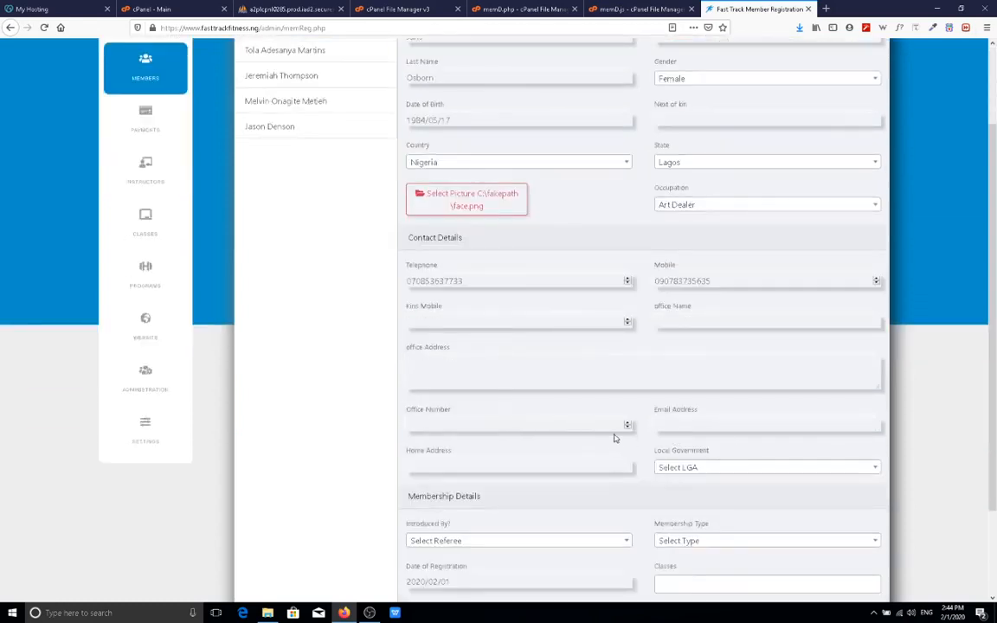
{"action": "left_click", "coordinate": [711, 425]}
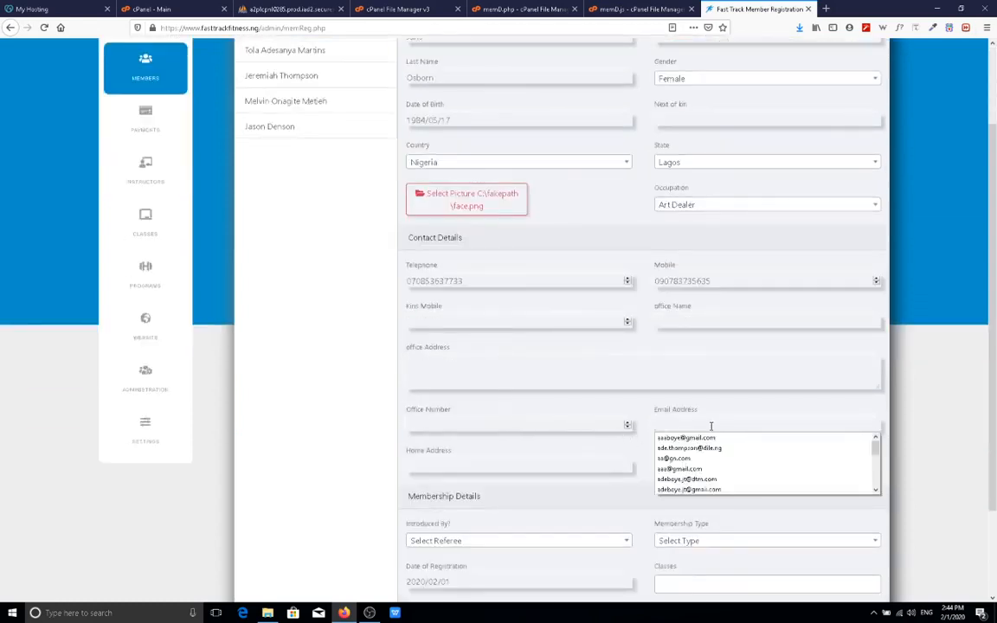
{"action": "left_click", "coordinate": [713, 450]}
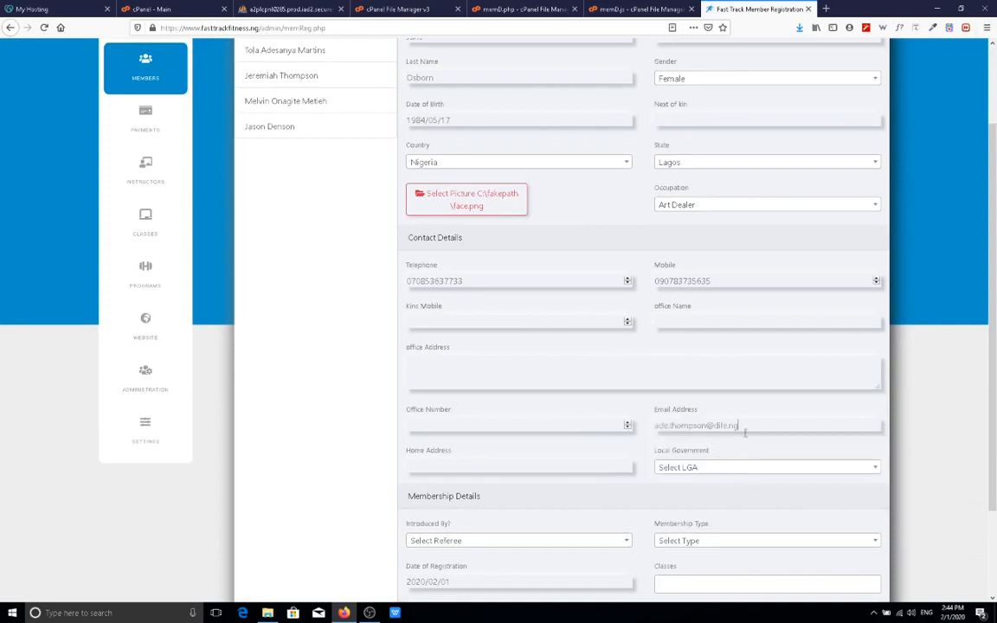
{"action": "left_click", "coordinate": [520, 469]}
{"action": "left_click", "coordinate": [524, 466]}
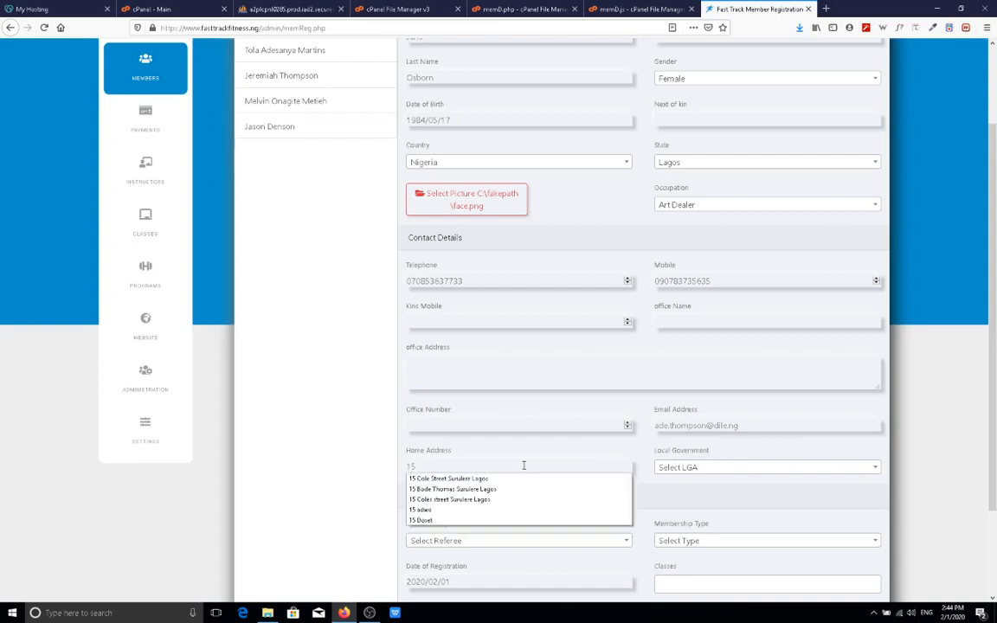
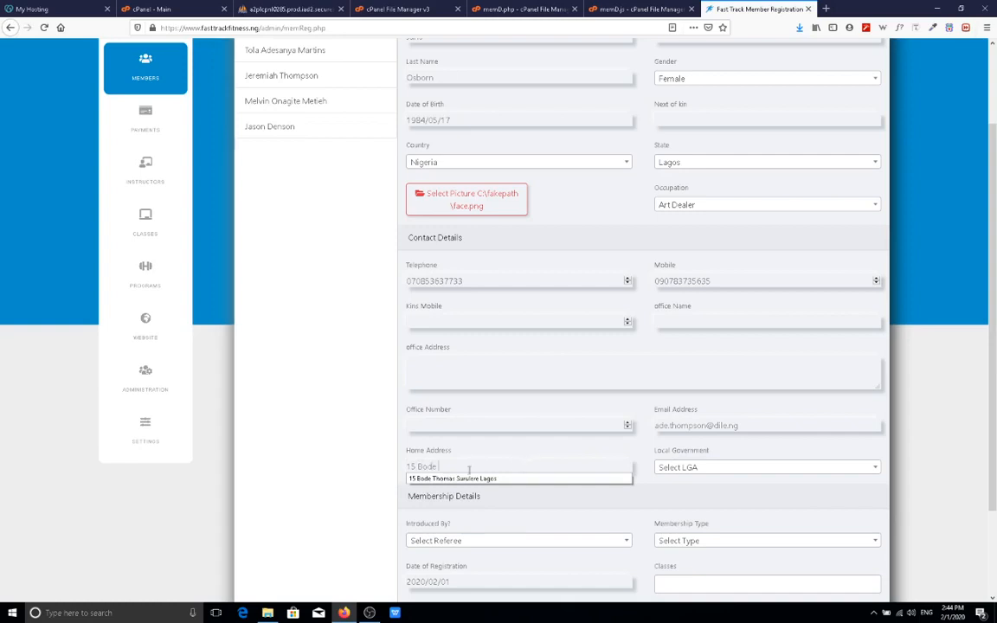
{"action": "left_click", "coordinate": [519, 478]}
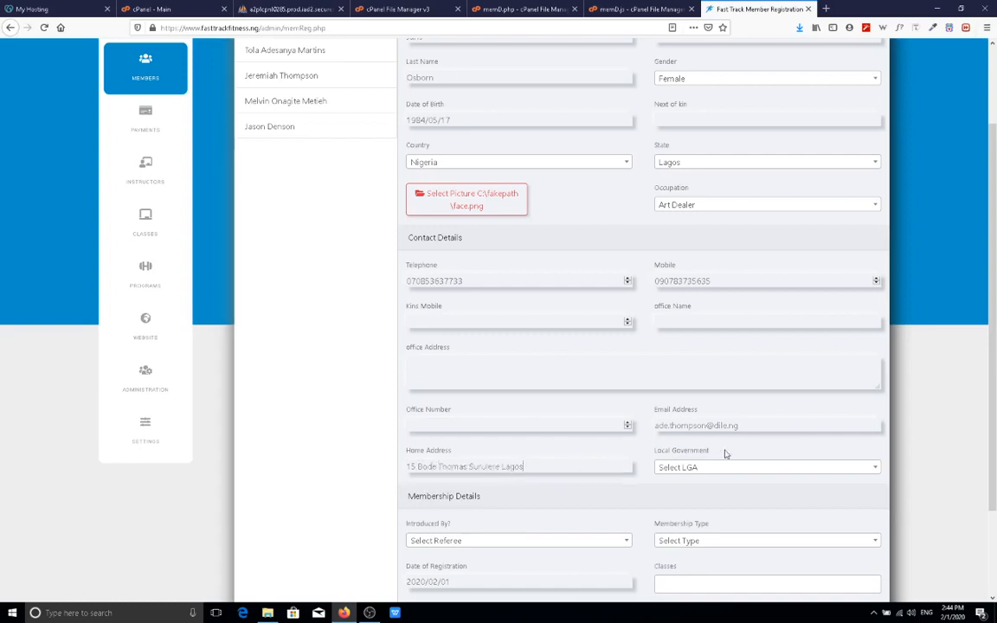
Choose the first listed member as the new member's referee.
{"action": "scroll", "coordinate": [581, 461], "scroll_direction": "down", "scroll_amount": 1}
{"action": "scroll", "coordinate": [581, 461], "scroll_direction": "down", "scroll_amount": 2}
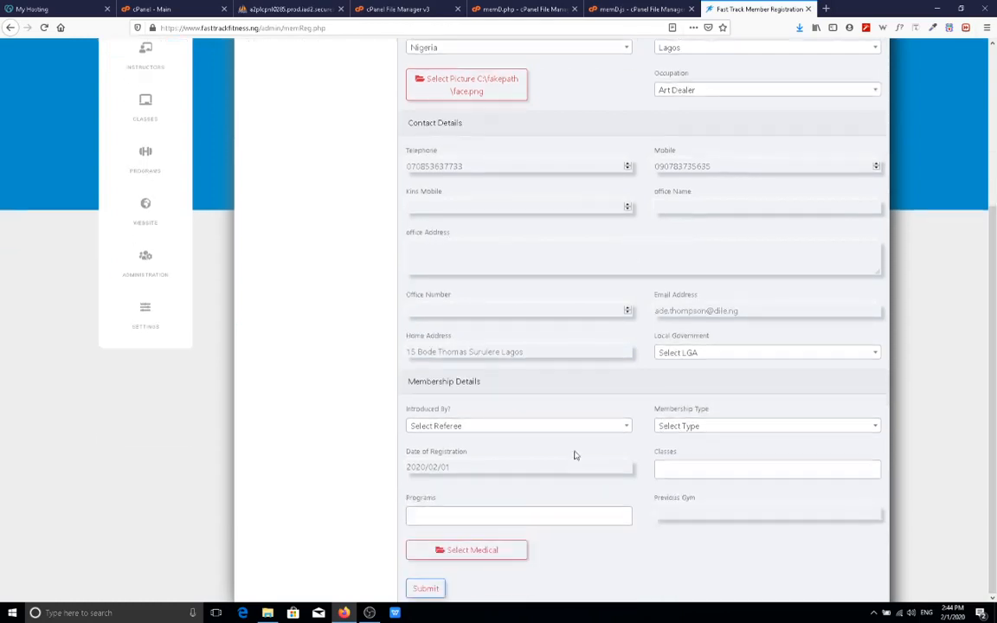
{"action": "left_click", "coordinate": [562, 431]}
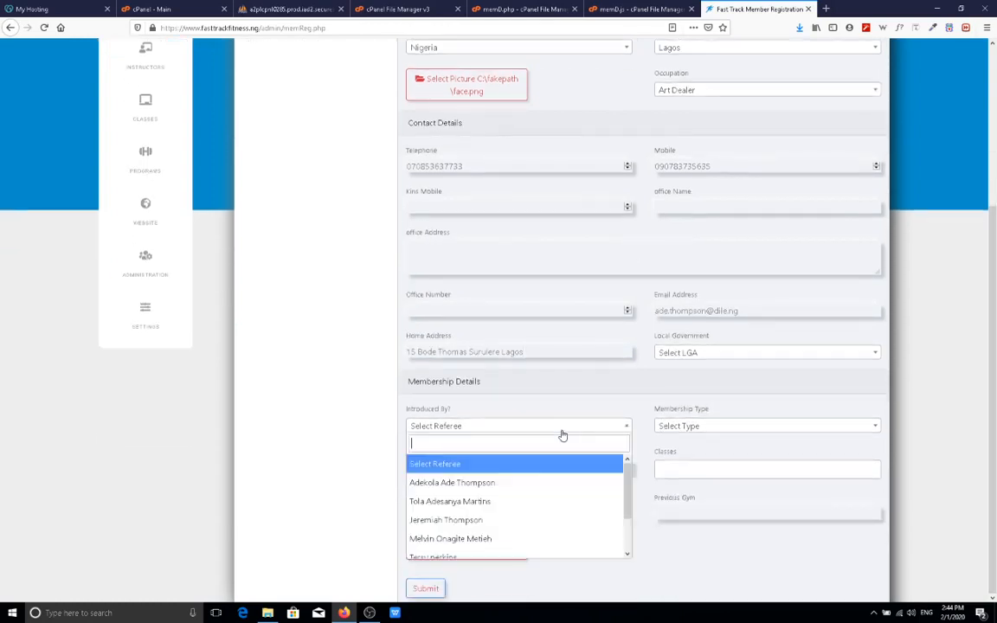
{"action": "left_click", "coordinate": [531, 489]}
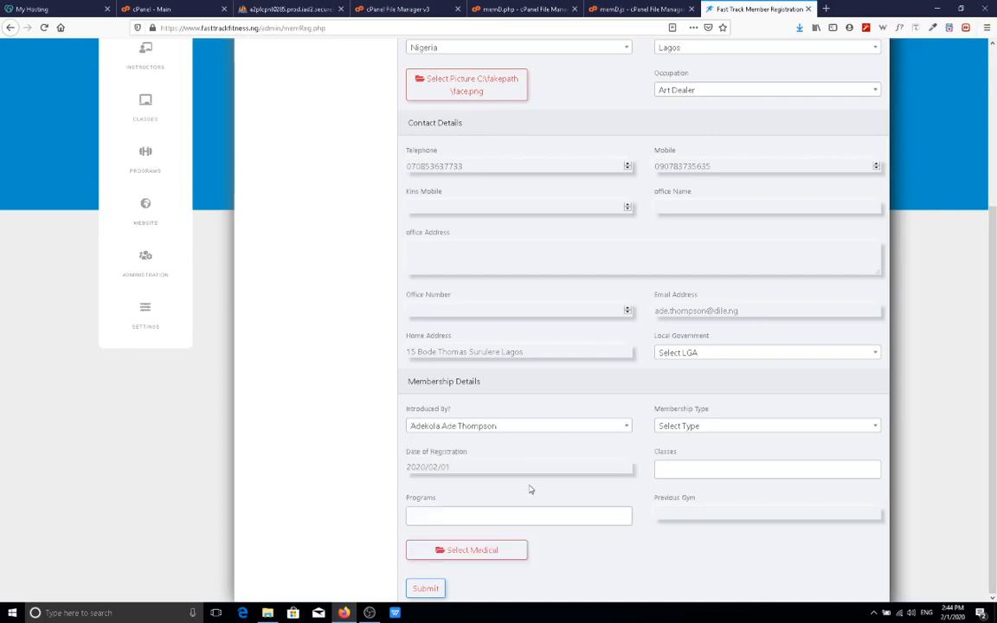
Set the membership type to Pay as you go.
{"action": "left_click", "coordinate": [718, 430]}
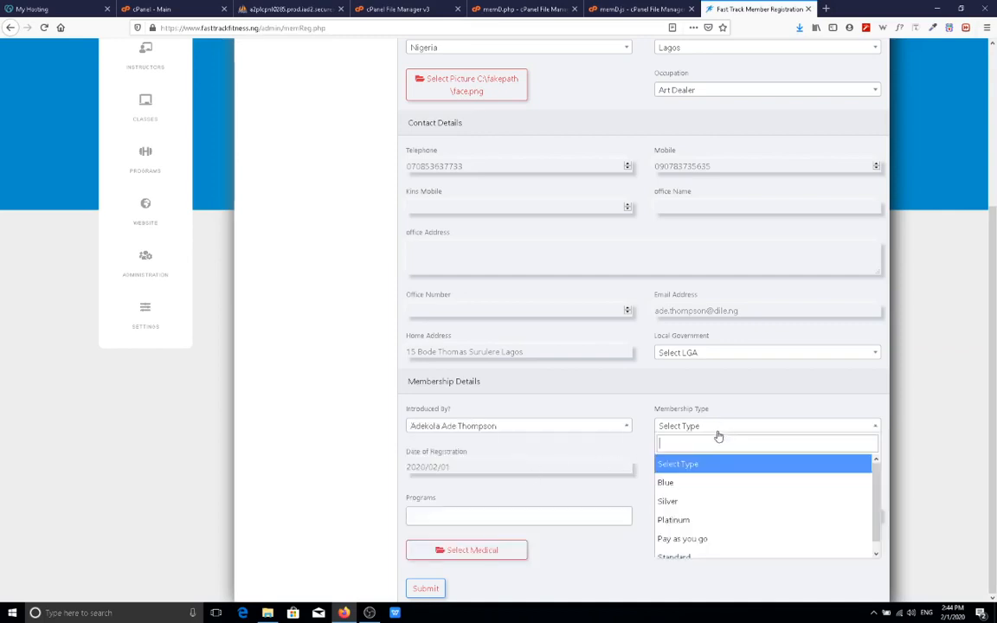
{"action": "left_click", "coordinate": [719, 541]}
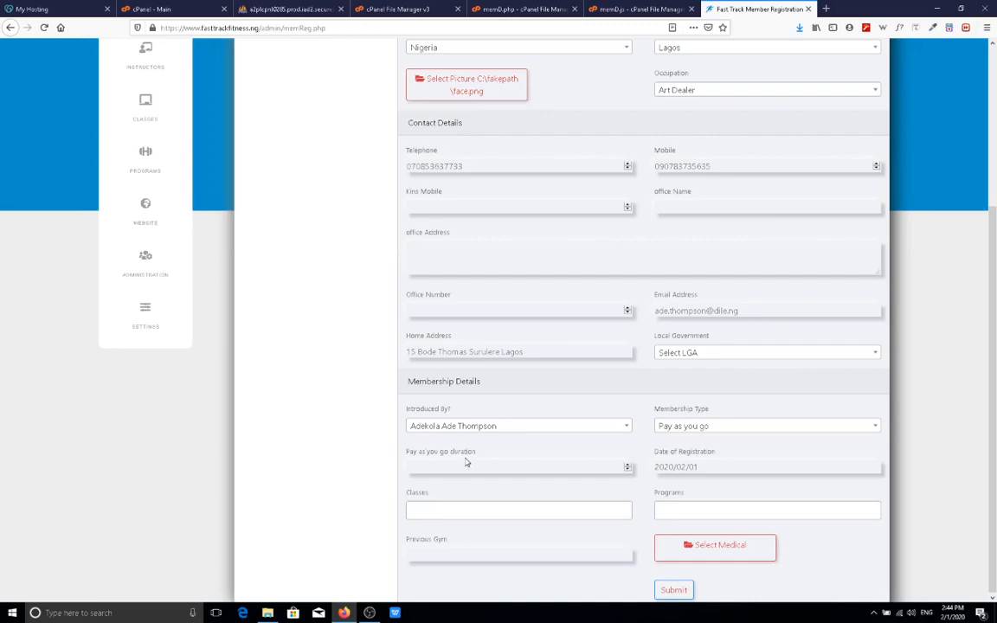
{"action": "left_click", "coordinate": [673, 426]}
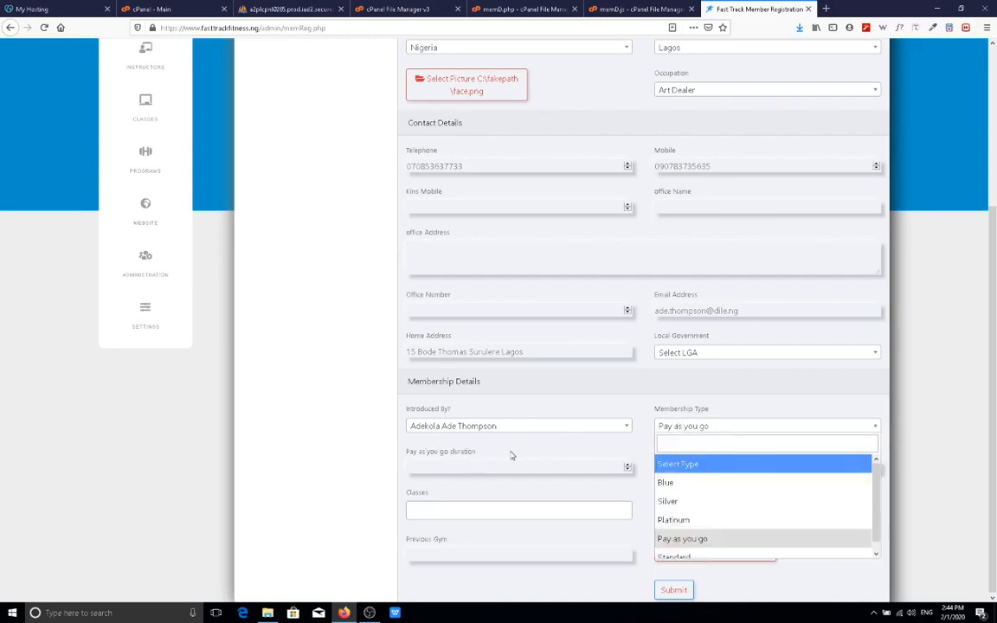
{"action": "left_click", "coordinate": [674, 486]}
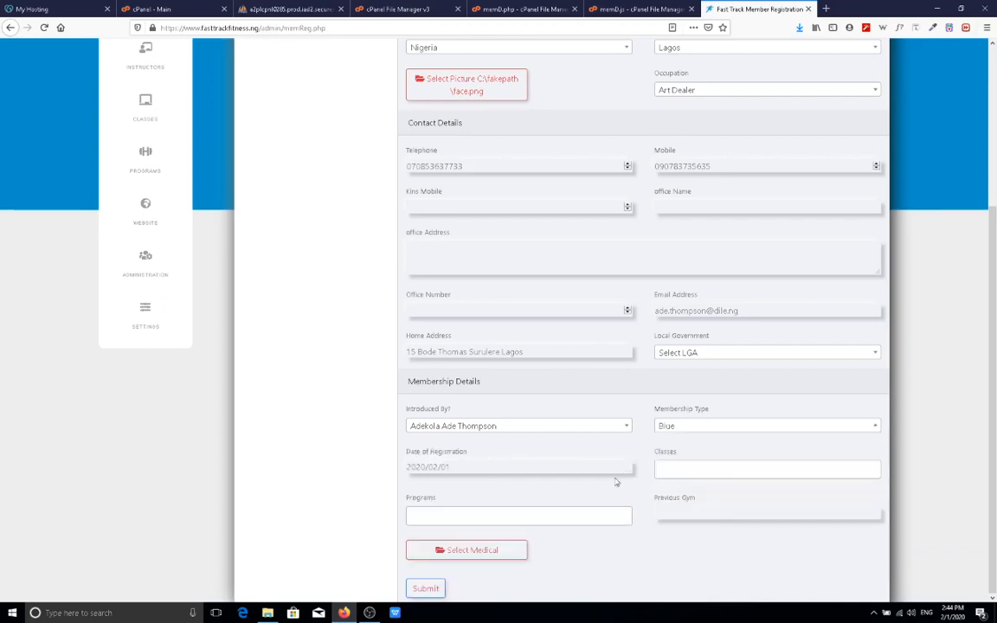
{"action": "left_click", "coordinate": [667, 429]}
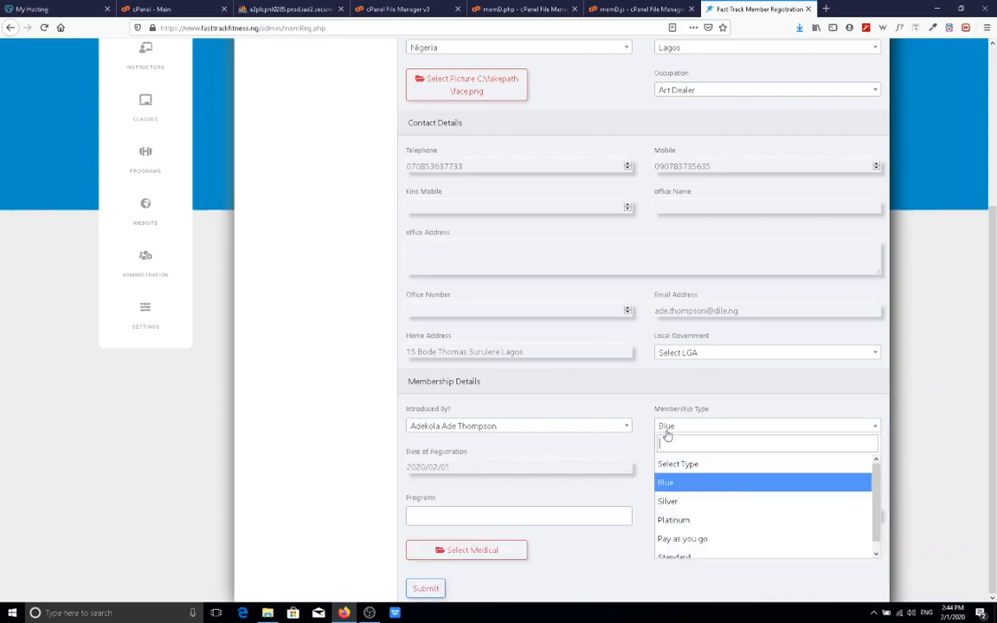
{"action": "left_click", "coordinate": [693, 538]}
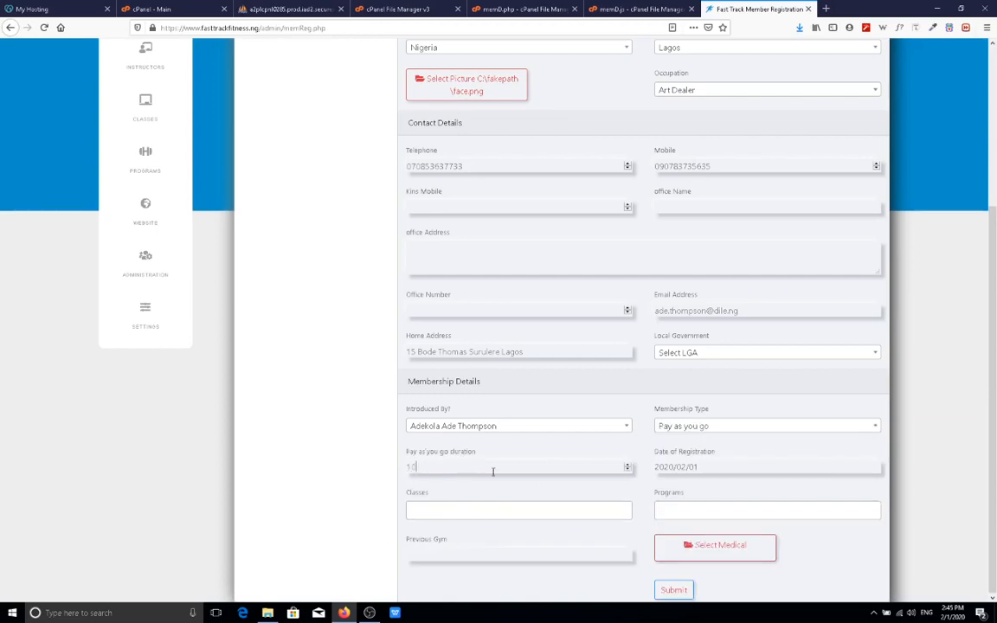
Set the registration date to 18 December 2019 in the calendar.
{"action": "left_click", "coordinate": [726, 466]}
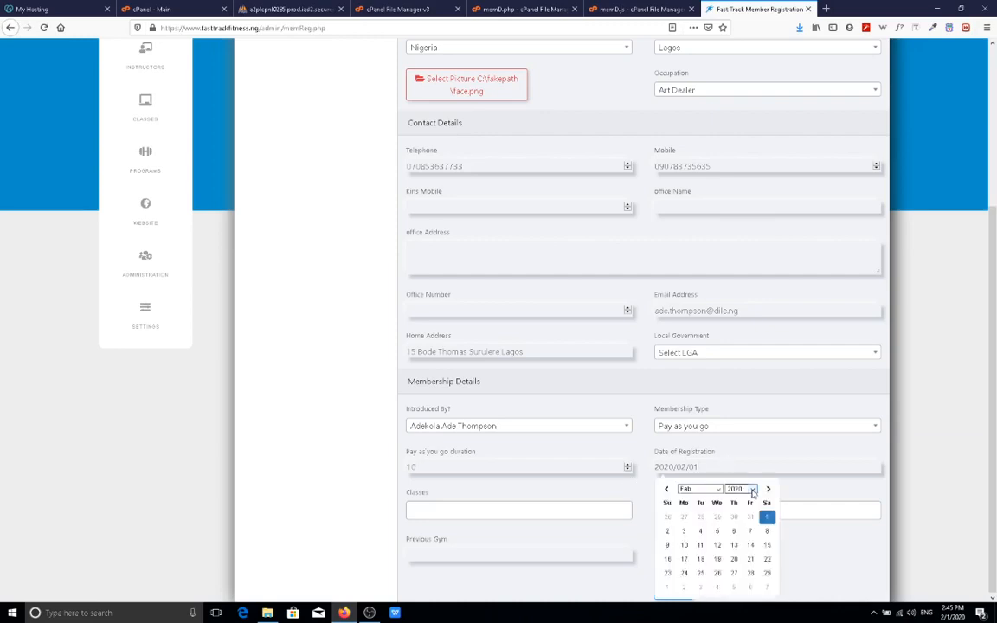
{"action": "left_click", "coordinate": [752, 490]}
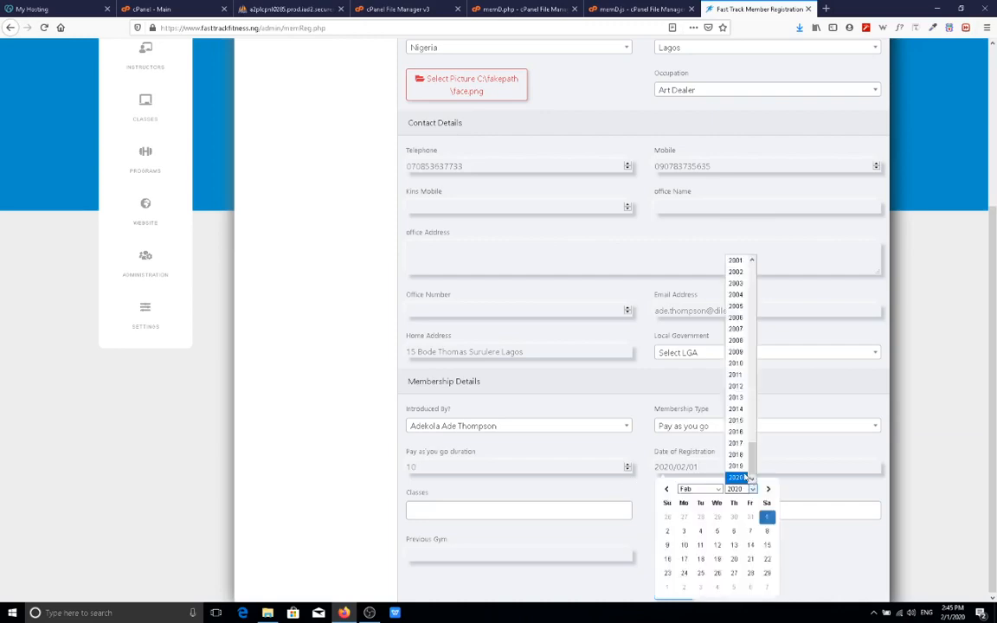
{"action": "left_click", "coordinate": [741, 466]}
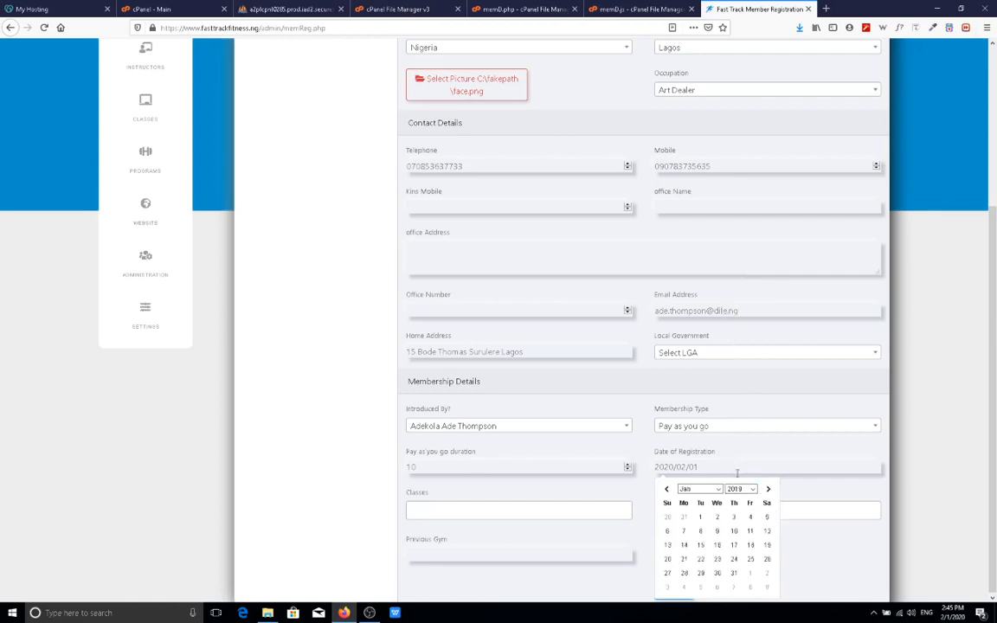
{"action": "left_click", "coordinate": [721, 491]}
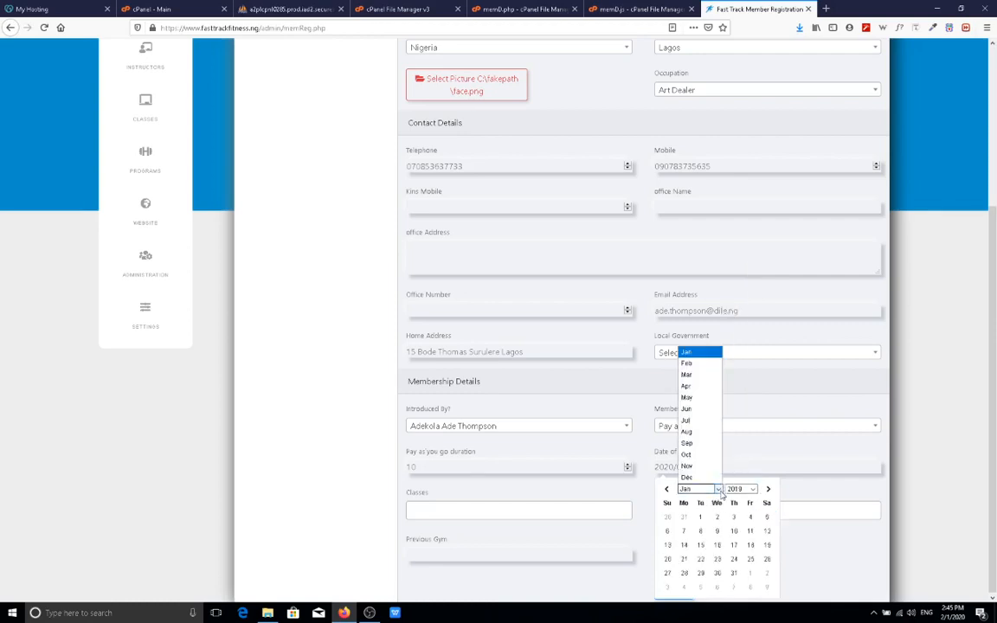
{"action": "left_click", "coordinate": [697, 474]}
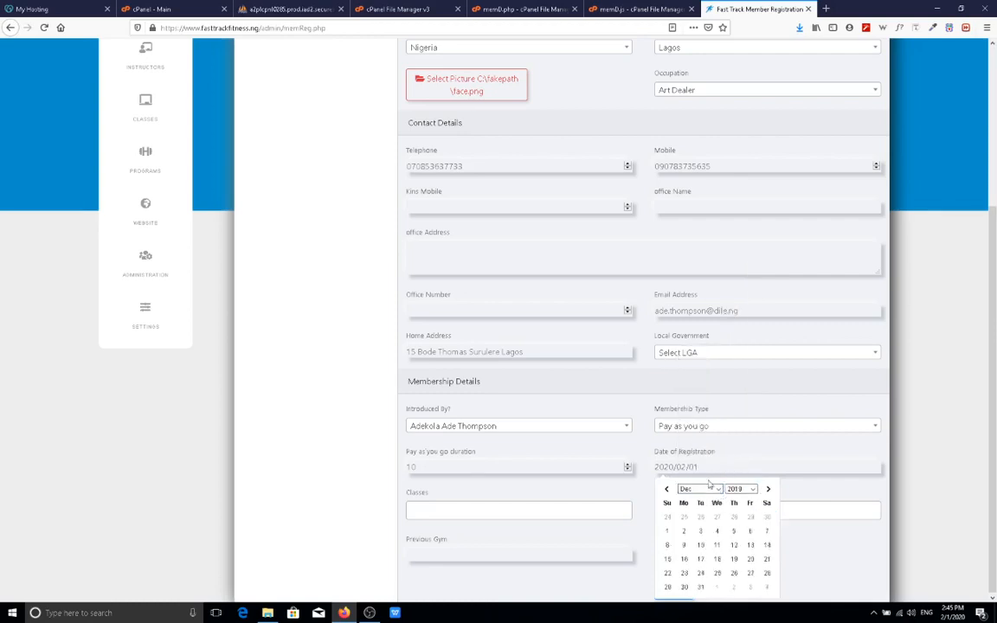
{"action": "left_click", "coordinate": [716, 560]}
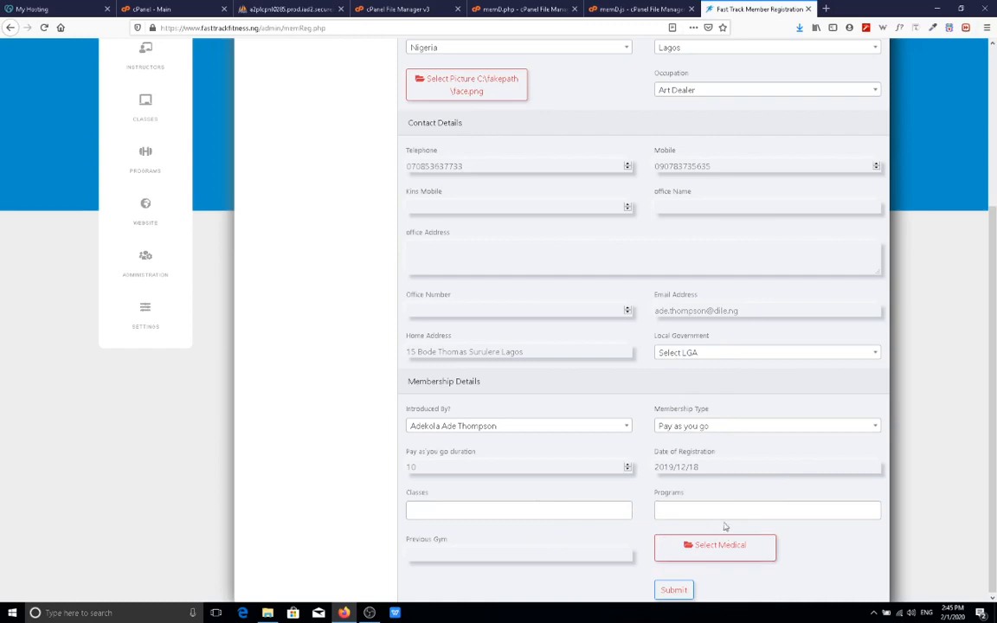
Submit the completed registration form.
{"action": "left_click", "coordinate": [679, 594]}
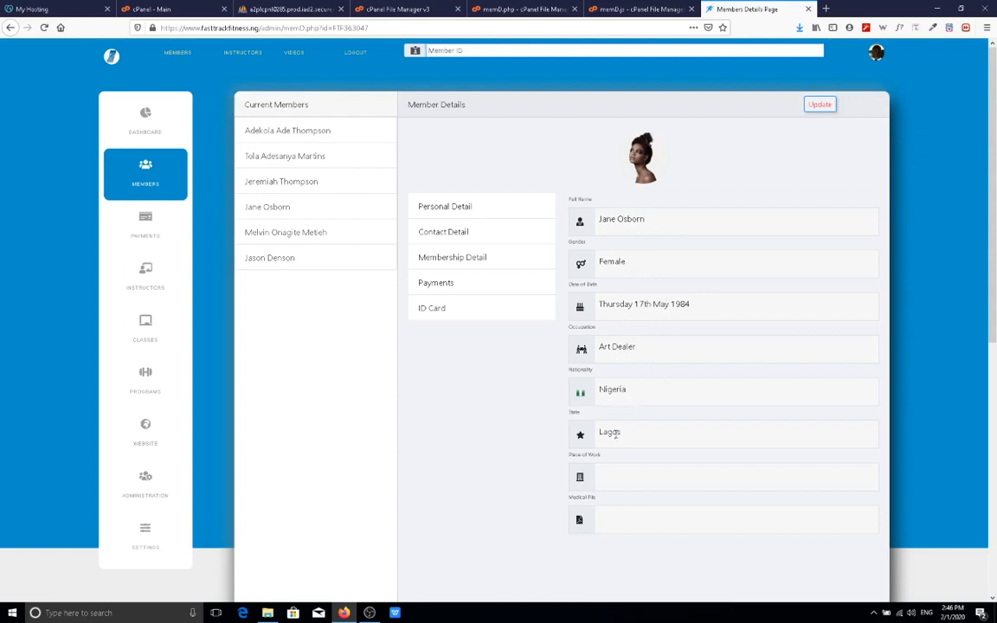
Review the new member's membership details and show her Pay As You Go ID card.
{"action": "left_click", "coordinate": [465, 258]}
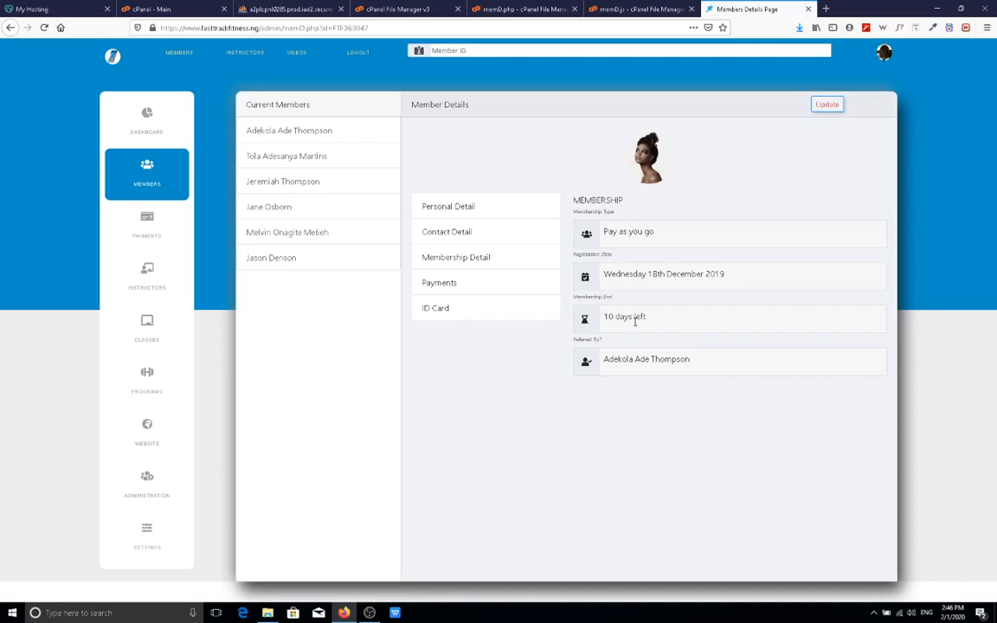
{"action": "left_click", "coordinate": [439, 308]}
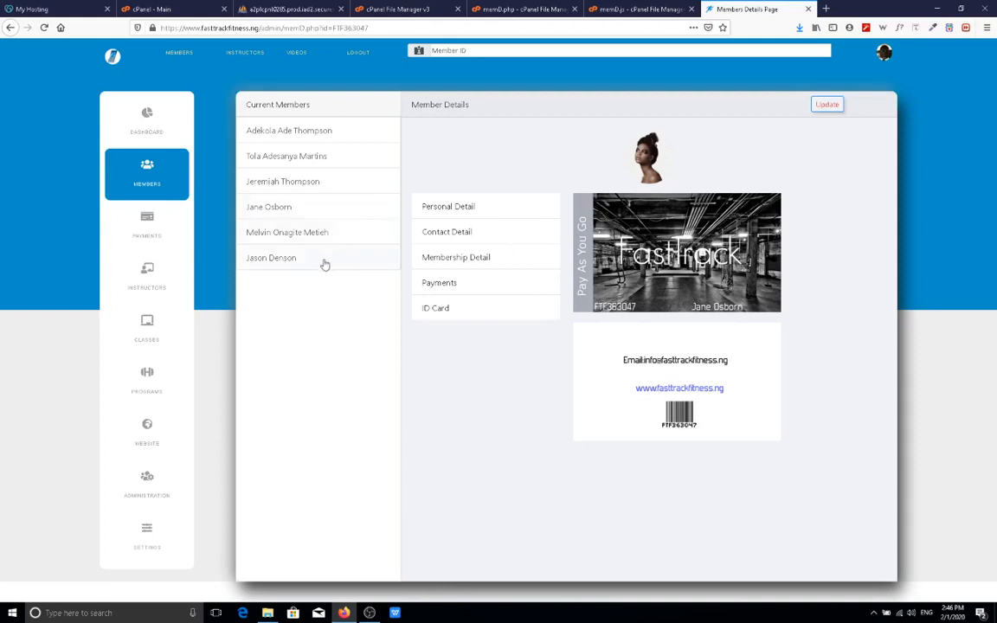
Open another member's record and display their membership details and Blue Member ID card.
{"action": "left_click", "coordinate": [318, 158]}
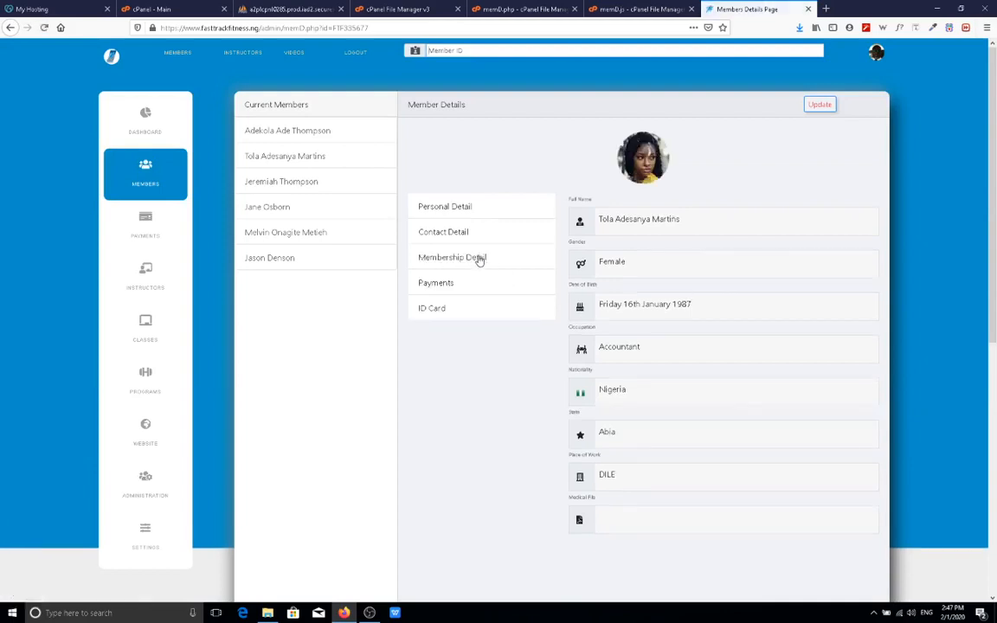
{"action": "left_click", "coordinate": [479, 258]}
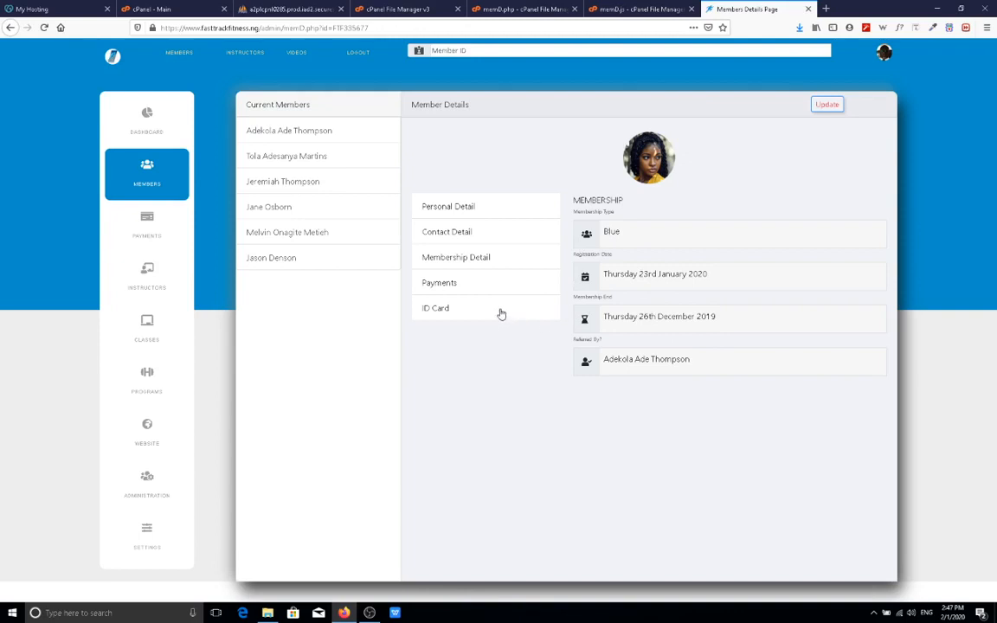
{"action": "left_click", "coordinate": [439, 310]}
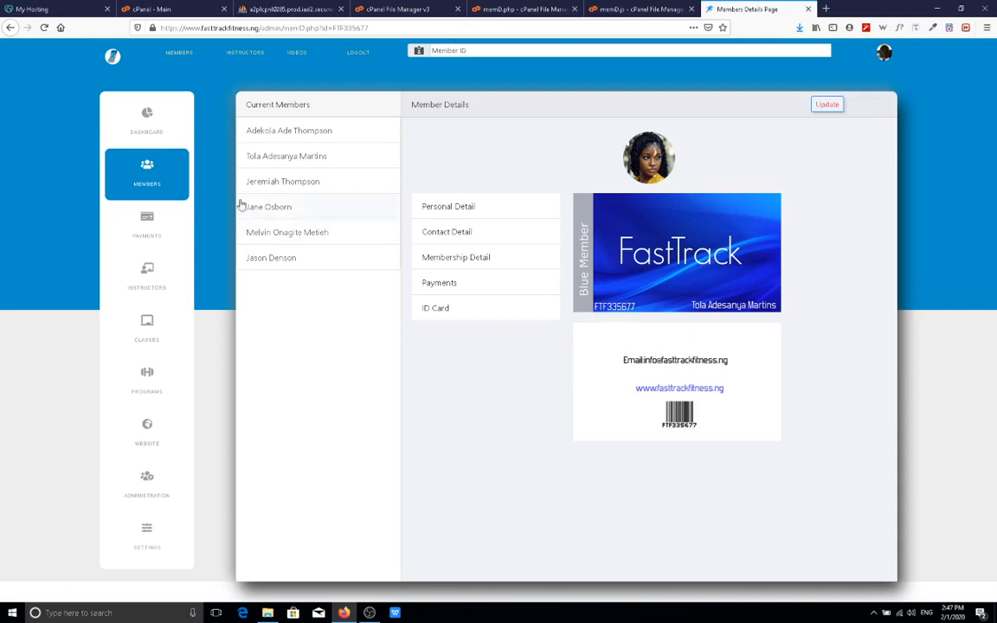
{"action": "left_click", "coordinate": [147, 177]}
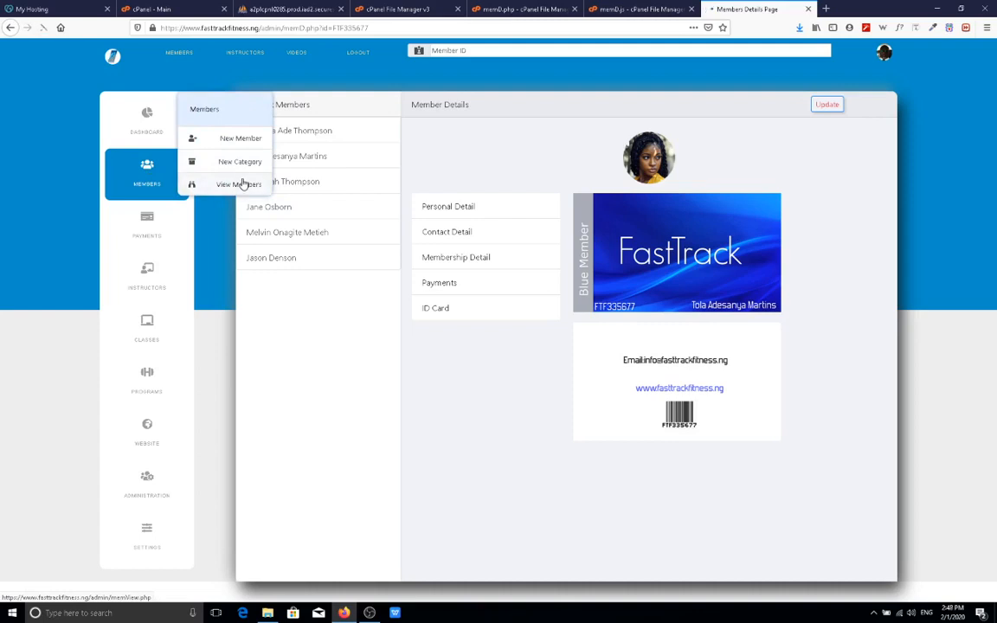
Show all members in the Members List and open one address in Google Maps.
{"action": "left_click", "coordinate": [246, 183]}
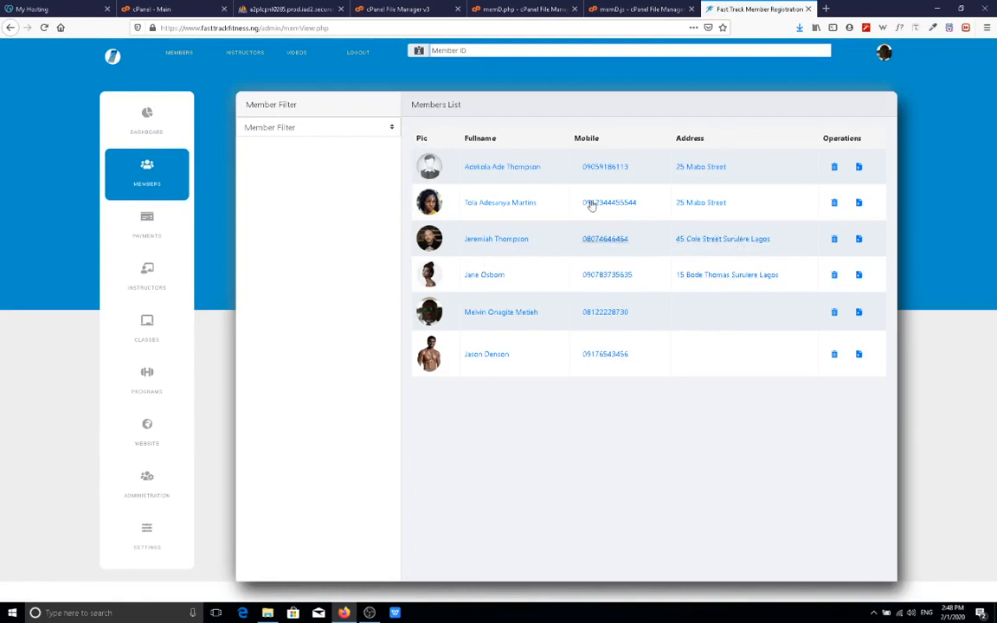
{"action": "left_click", "coordinate": [690, 240]}
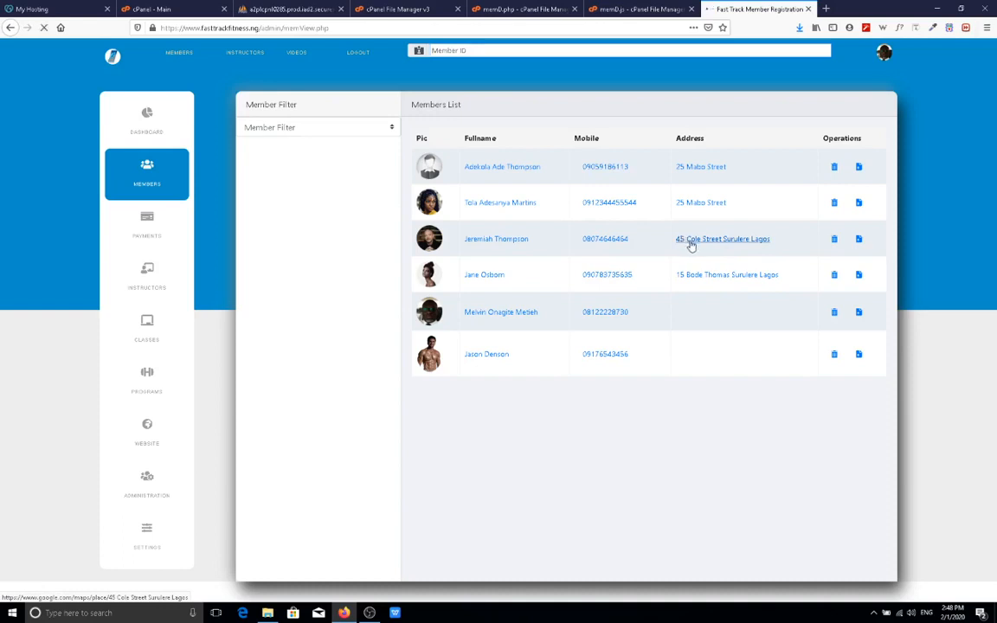
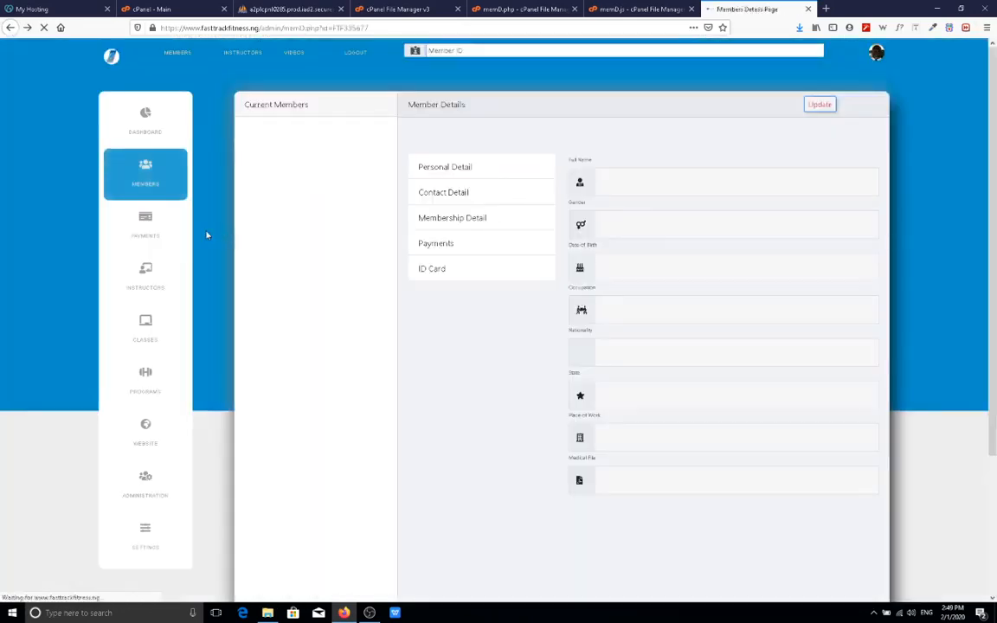
Reload the Members List so all six members appear with mobile numbers and addresses.
{"action": "left_click", "coordinate": [162, 178]}
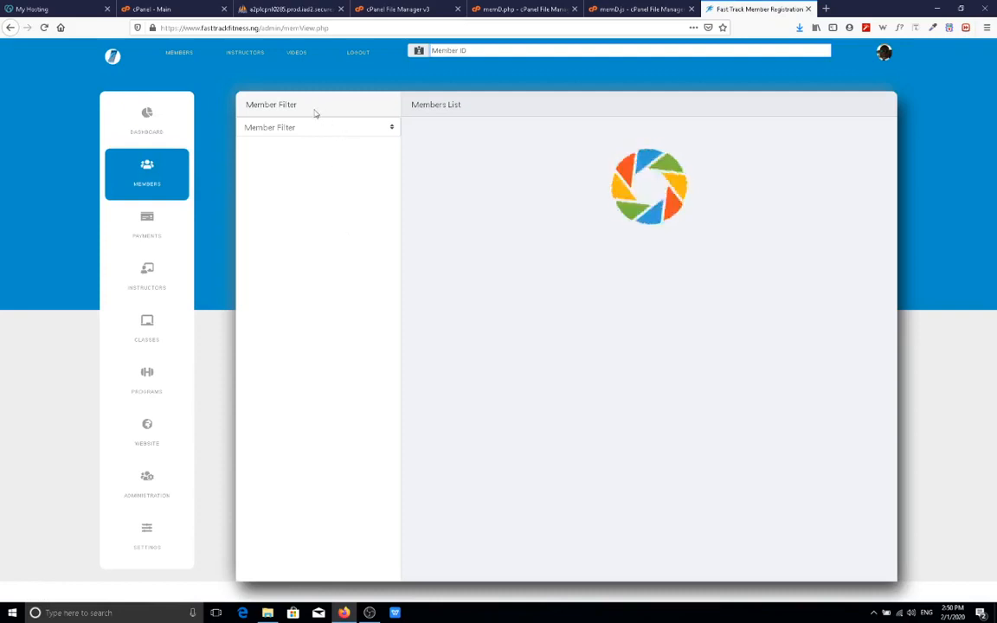
{"action": "left_click", "coordinate": [419, 27]}
{"action": "left_click", "coordinate": [420, 28]}
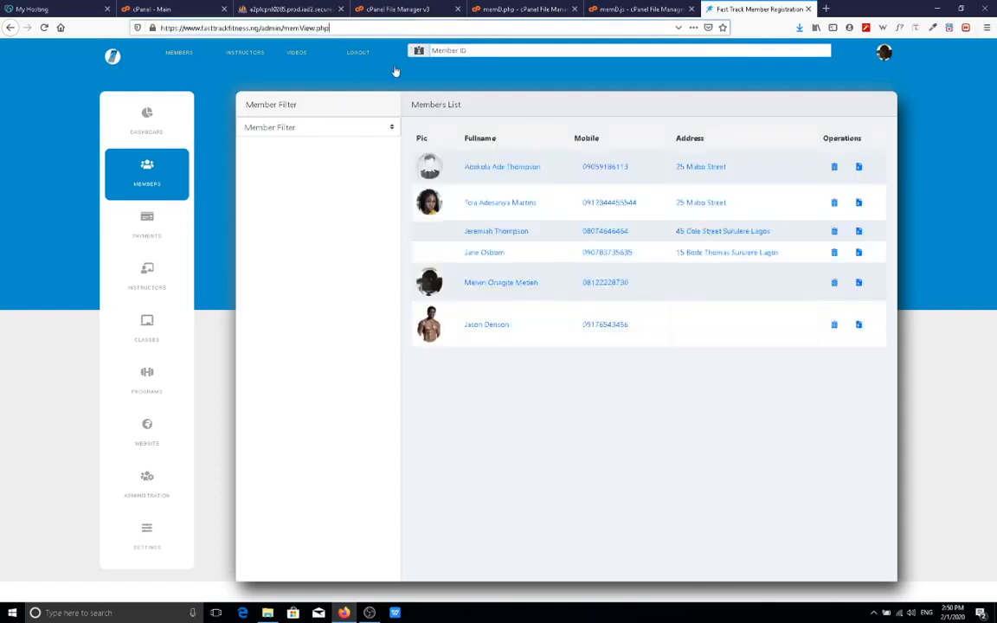
{"action": "left_click", "coordinate": [329, 238]}
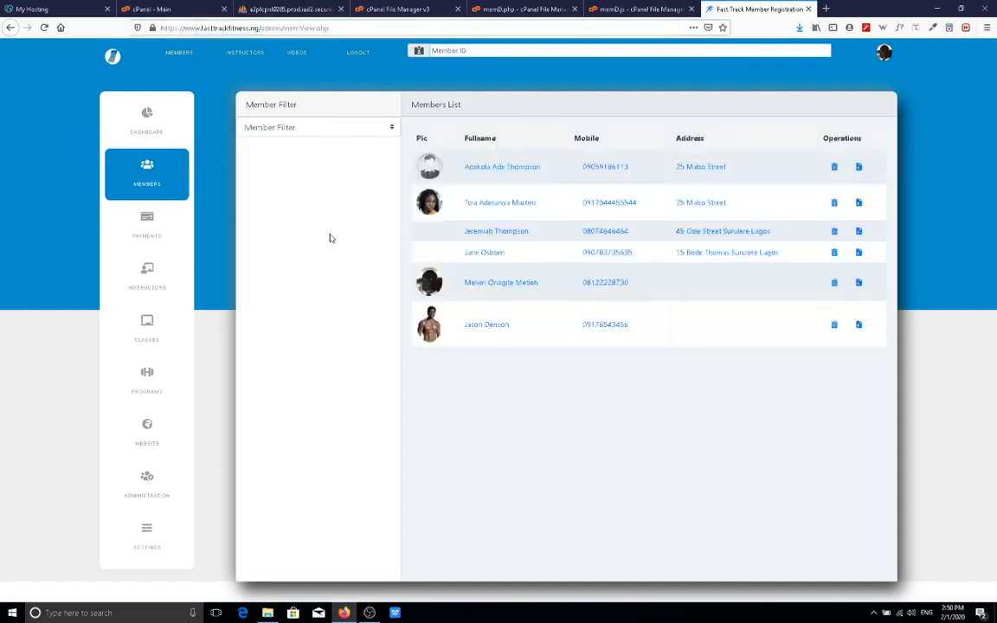
{"action": "left_click", "coordinate": [358, 127]}
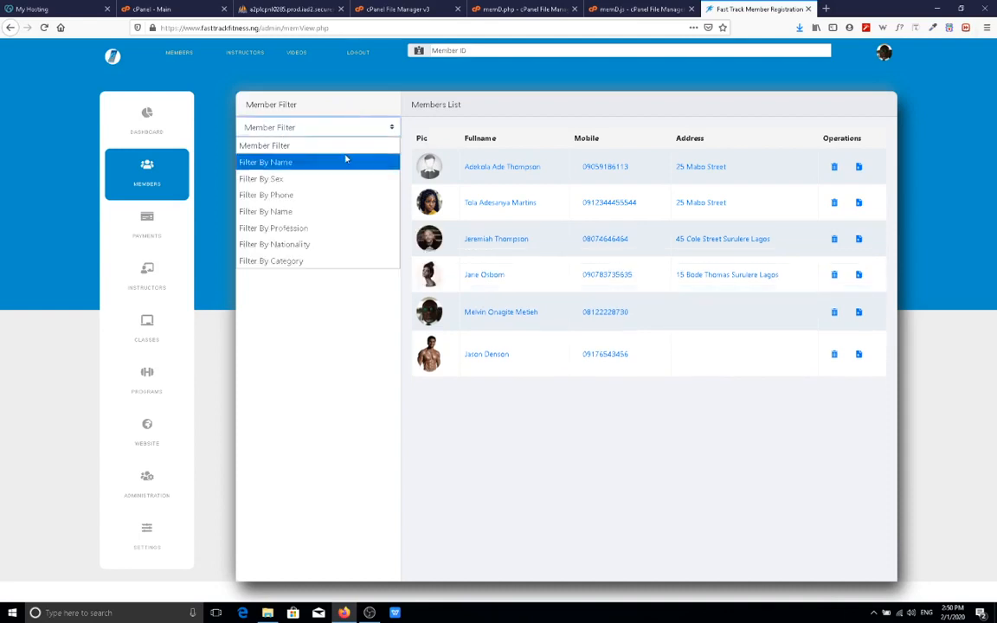
Filter members by name, trying 'jer', 'adebo' and 'ekol', then clear the search.
{"action": "left_click", "coordinate": [345, 161]}
{"action": "left_click", "coordinate": [334, 149]}
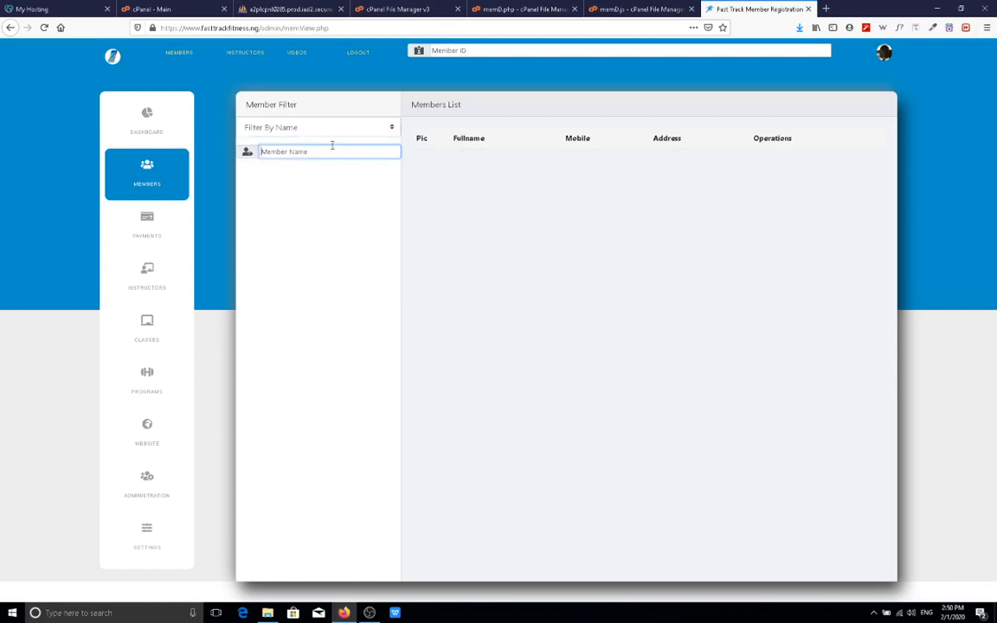
{"action": "type", "text": "jer"}
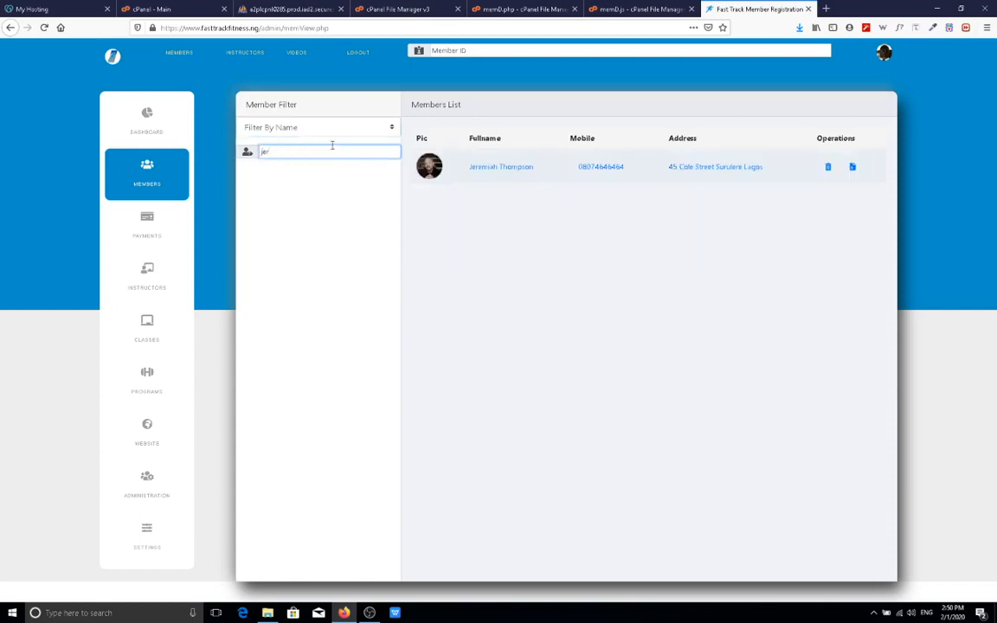
{"action": "key", "text": "BackSpace"}
{"action": "key", "text": "BackSpace"}
{"action": "key", "text": "BackSpace"}
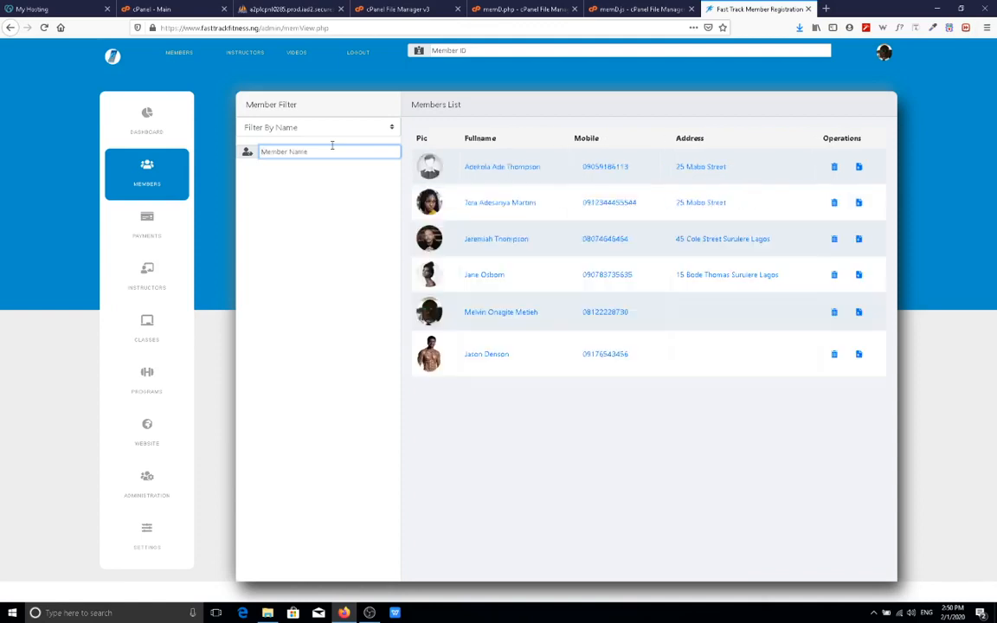
{"action": "type", "text": "ad"}
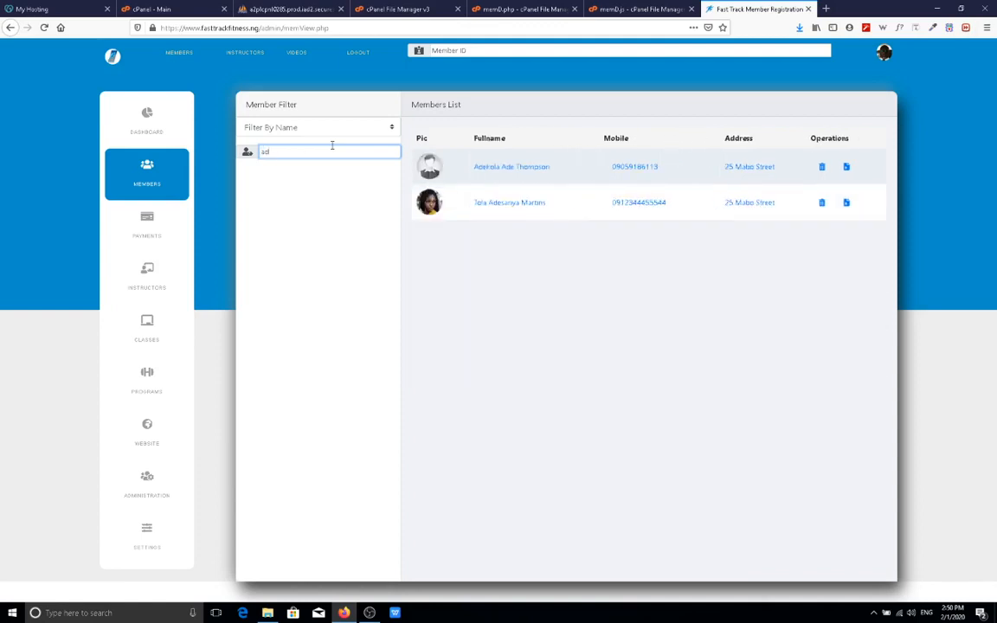
{"action": "type", "text": "ebo"}
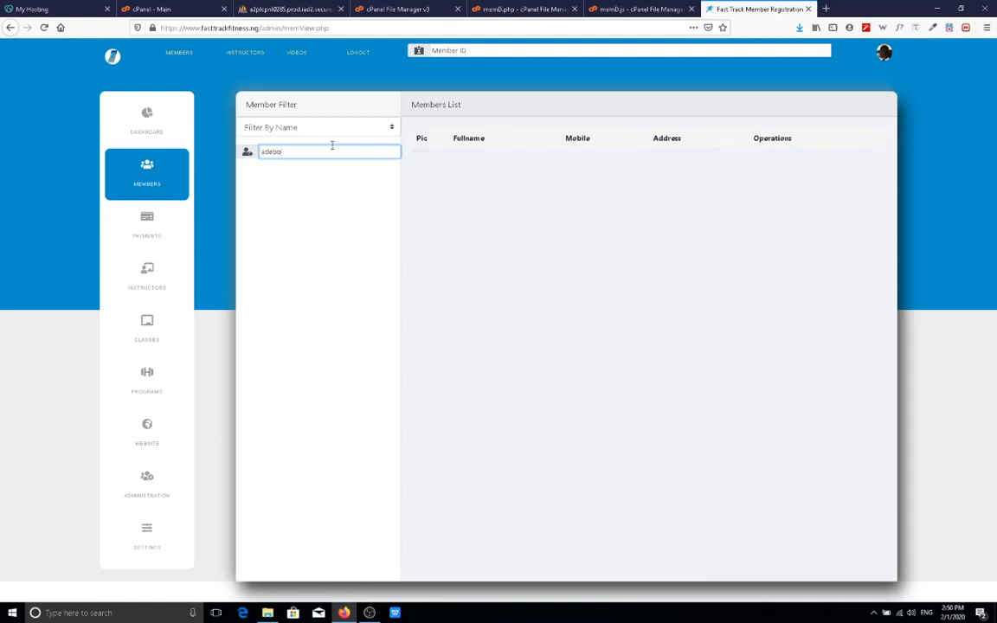
{"action": "key", "text": "BackSpace"}
{"action": "key", "text": "BackSpace"}
{"action": "key", "text": "BackSpace"}
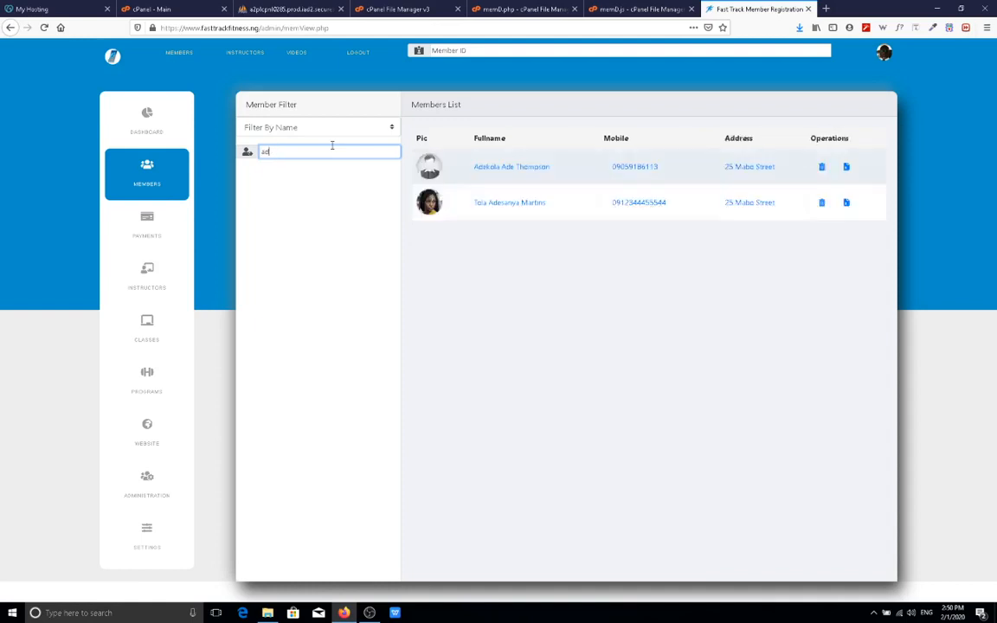
{"action": "type", "text": "ekol"}
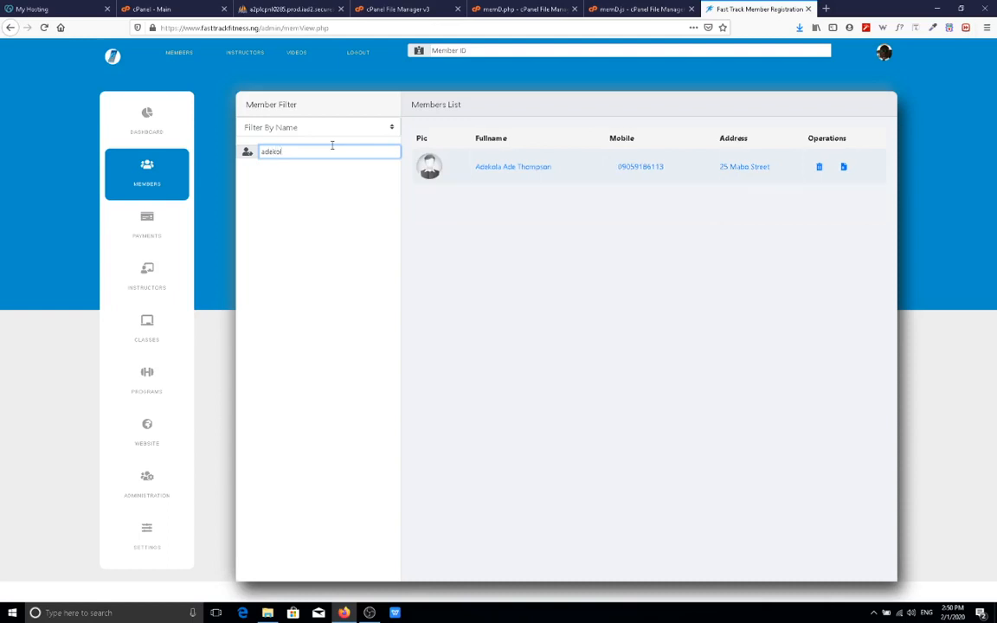
{"action": "key", "text": "BackSpace"}
{"action": "key", "text": "BackSpace"}
{"action": "key", "text": "BackSpace"}
{"action": "key", "text": "BackSpace"}
{"action": "key", "text": "BackSpace"}
{"action": "key", "text": "BackSpace"}
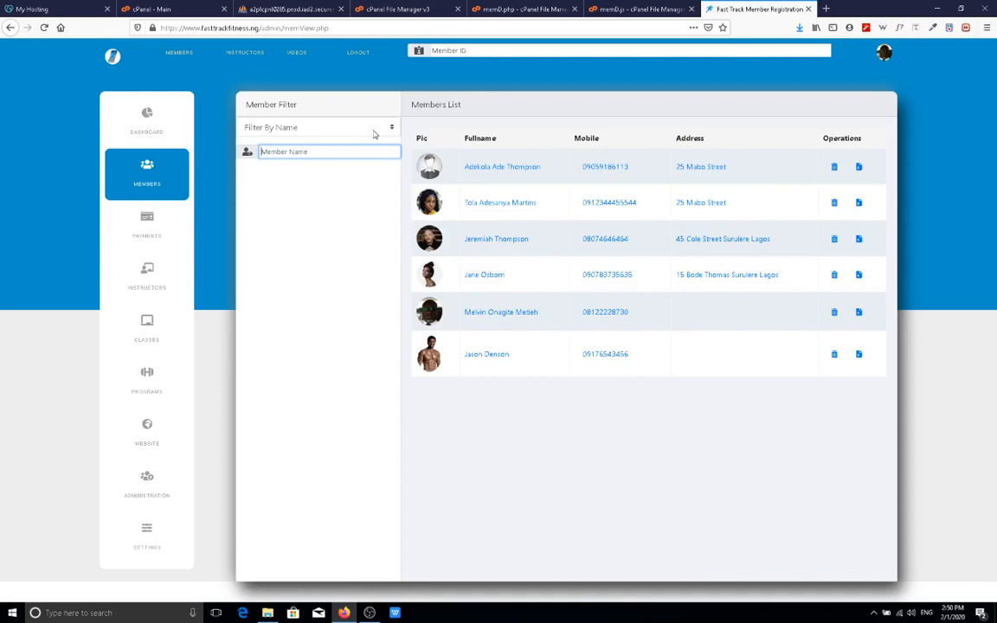
Filter members by sex, first Male, then Female to list the two women.
{"action": "left_click", "coordinate": [374, 132]}
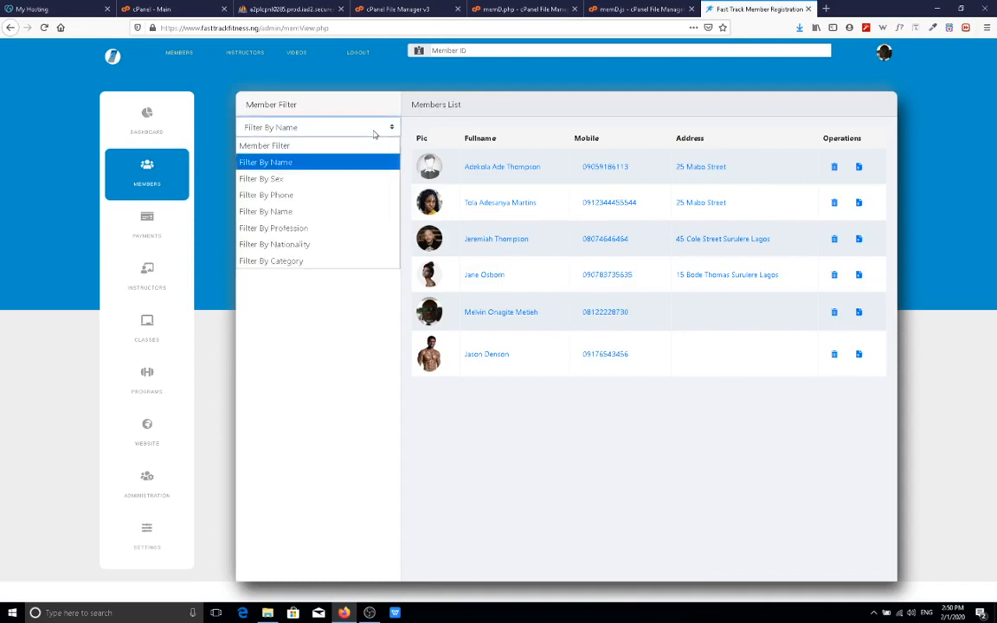
{"action": "left_click", "coordinate": [357, 180]}
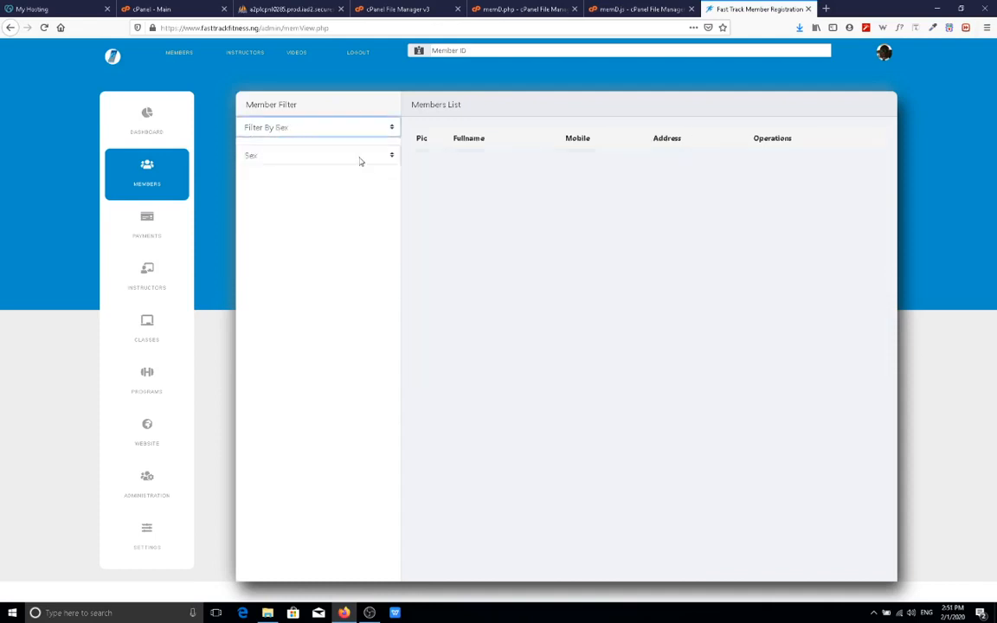
{"action": "left_click", "coordinate": [360, 156]}
{"action": "left_click", "coordinate": [355, 191]}
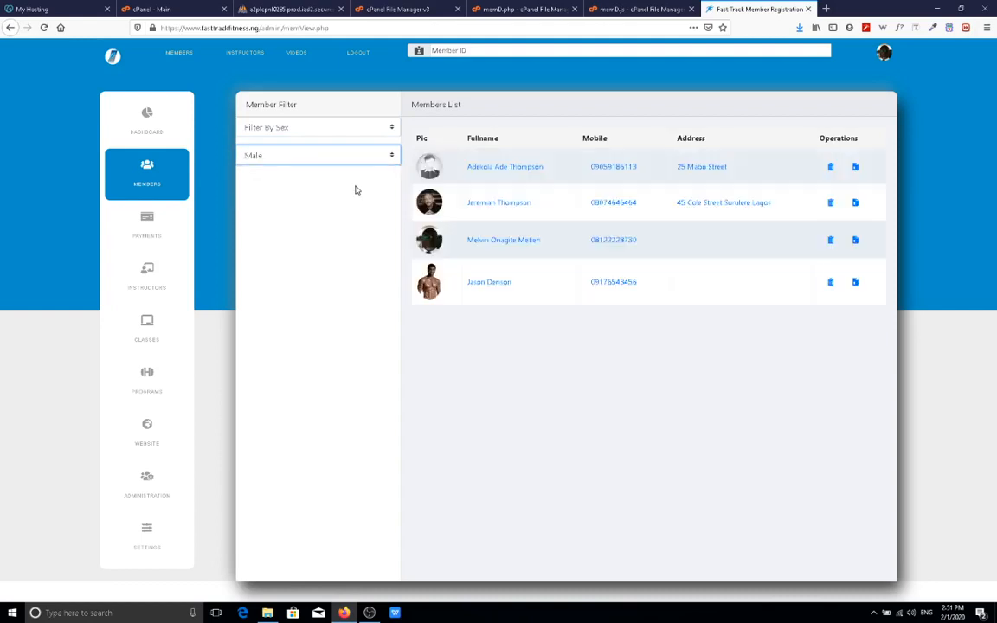
{"action": "left_click", "coordinate": [376, 155]}
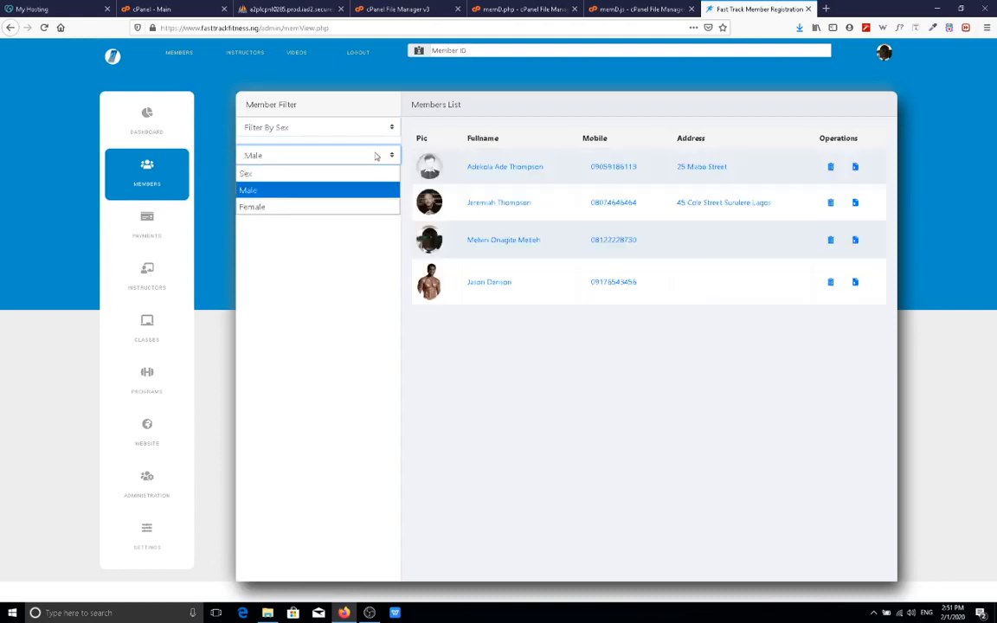
{"action": "left_click", "coordinate": [337, 208]}
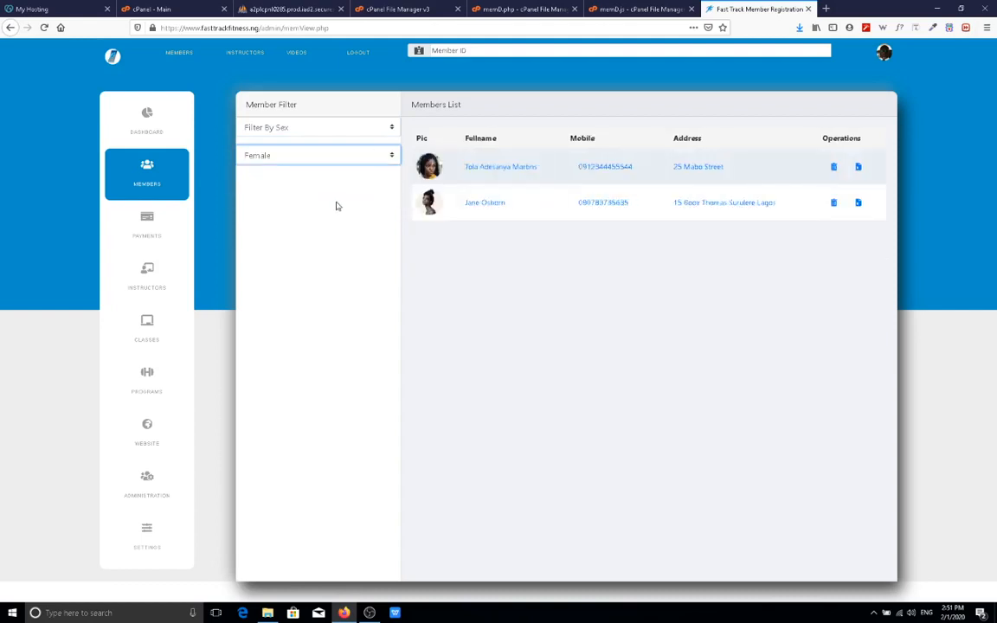
{"action": "left_click", "coordinate": [334, 127]}
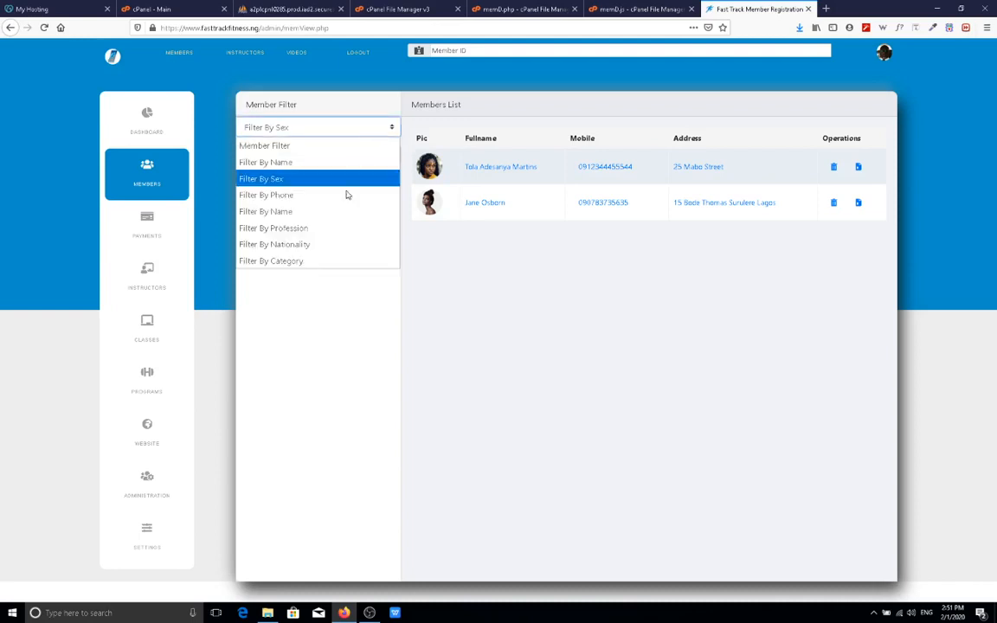
Filter members by profession, first Art Dealer, then Architect, leaving a single member.
{"action": "left_click", "coordinate": [331, 229]}
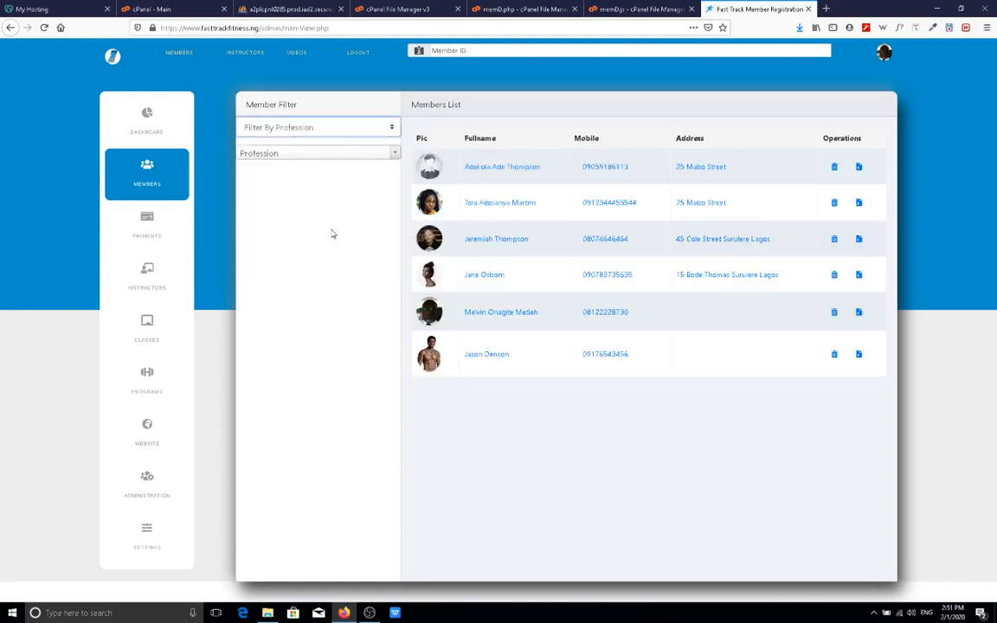
{"action": "left_click", "coordinate": [360, 160]}
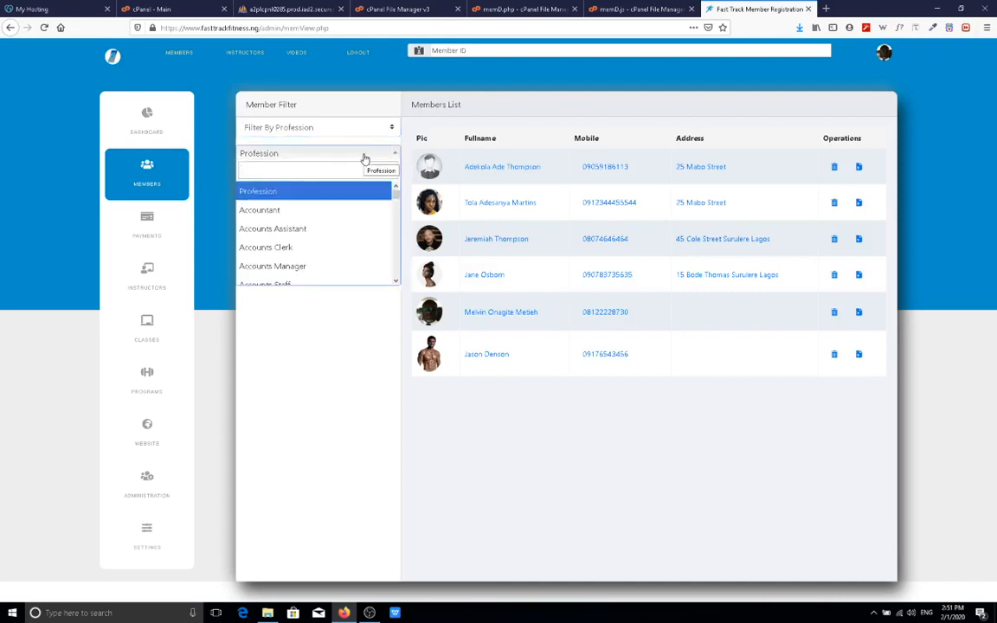
{"action": "type", "text": "art d"}
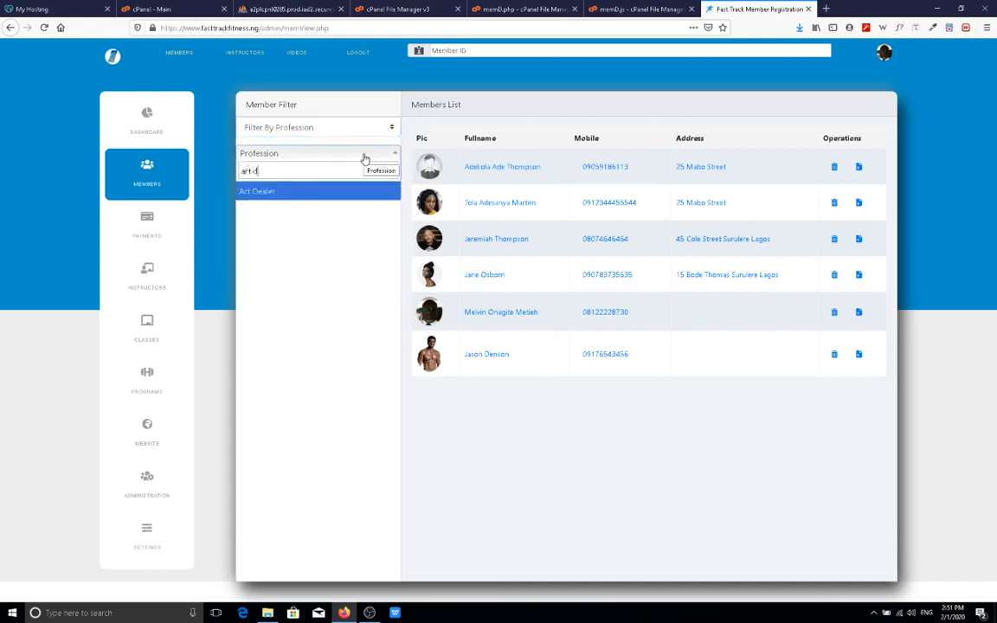
{"action": "left_click", "coordinate": [274, 191]}
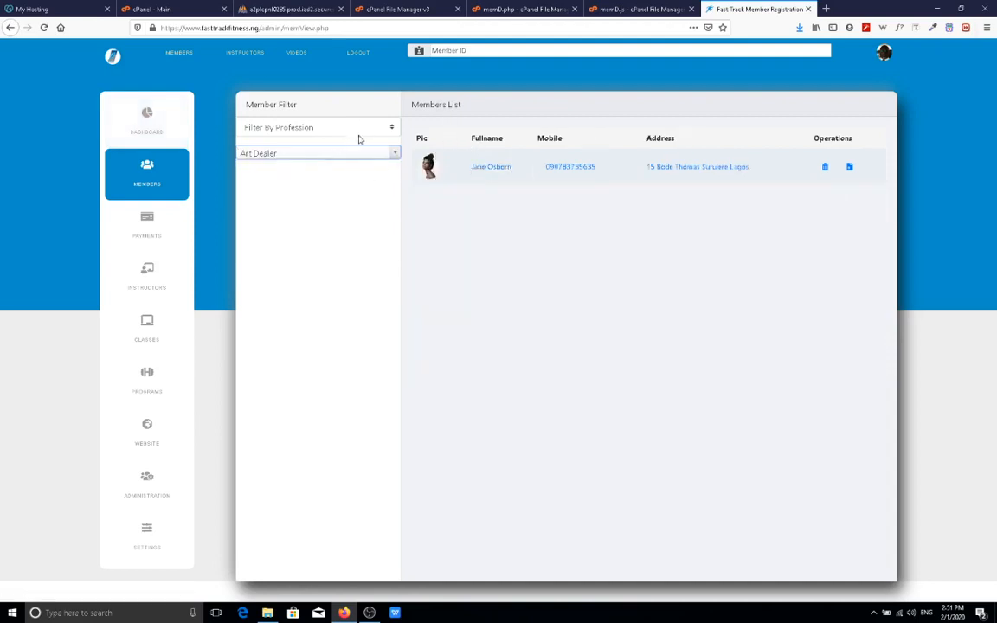
{"action": "left_click", "coordinate": [324, 152]}
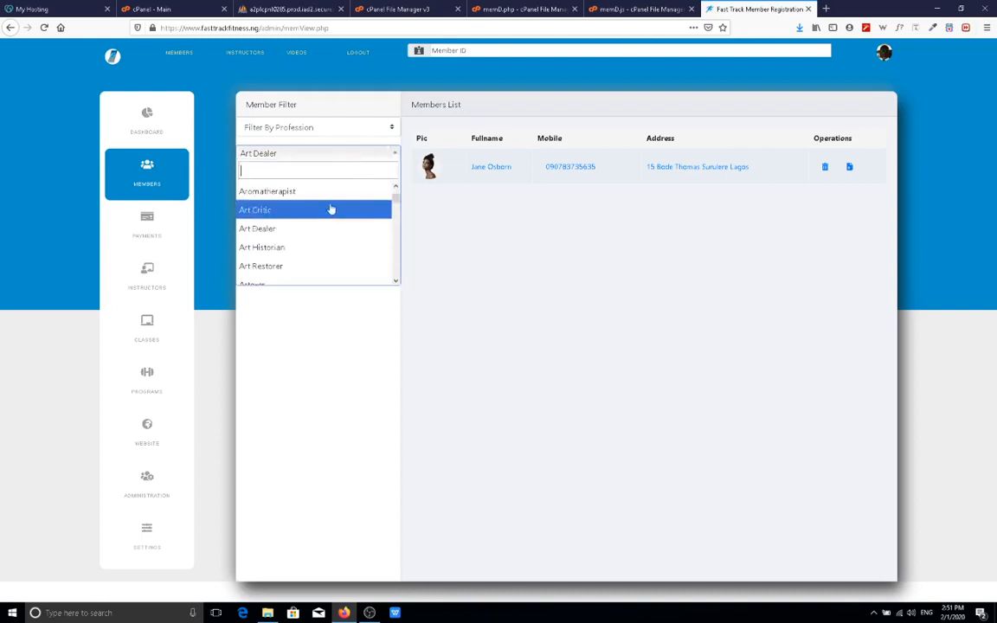
{"action": "type", "text": "arch"}
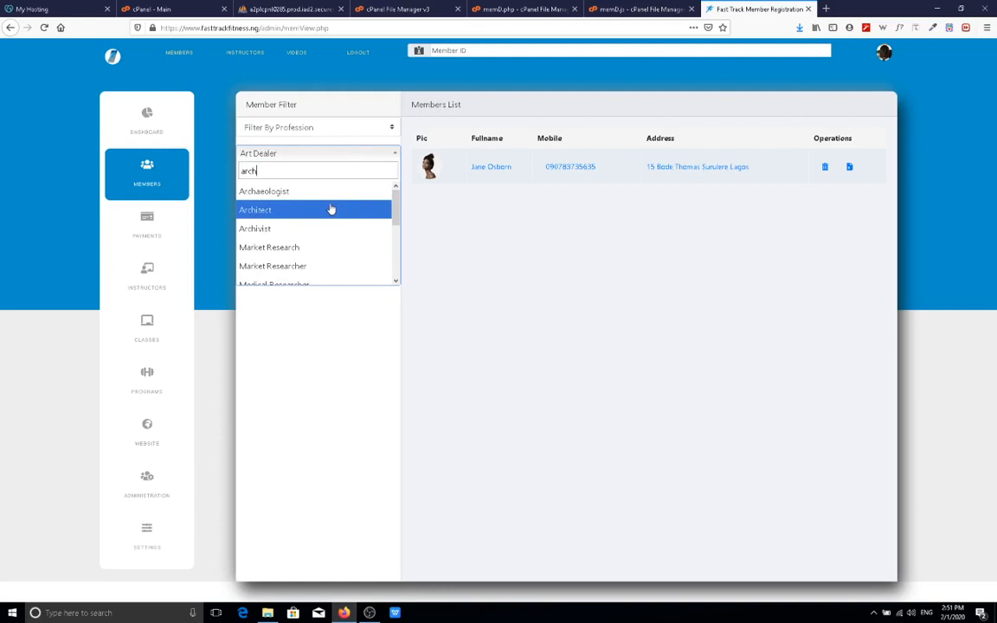
{"action": "left_click", "coordinate": [285, 211]}
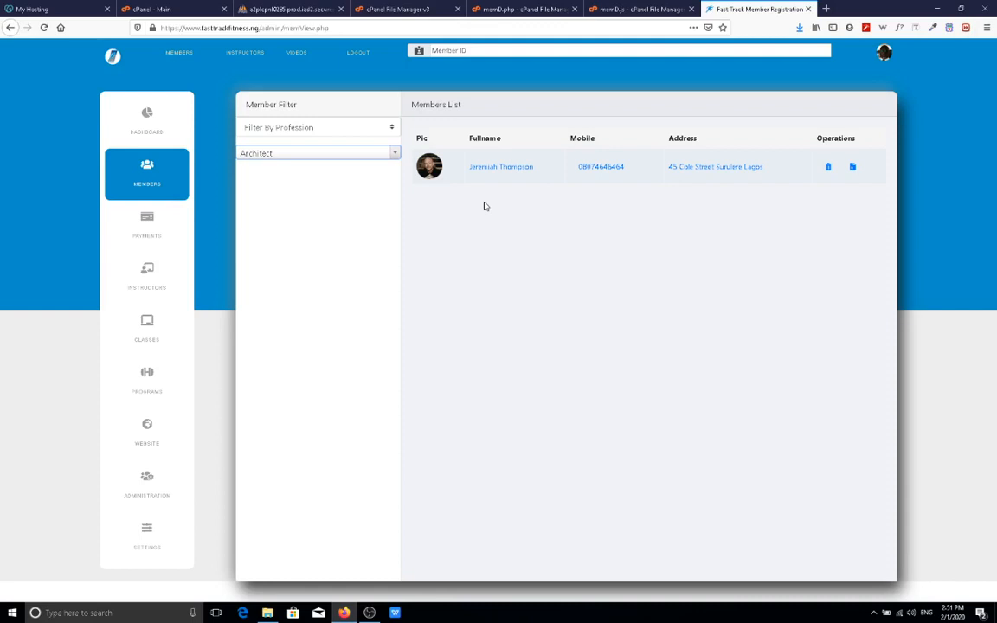
{"action": "left_click", "coordinate": [388, 128]}
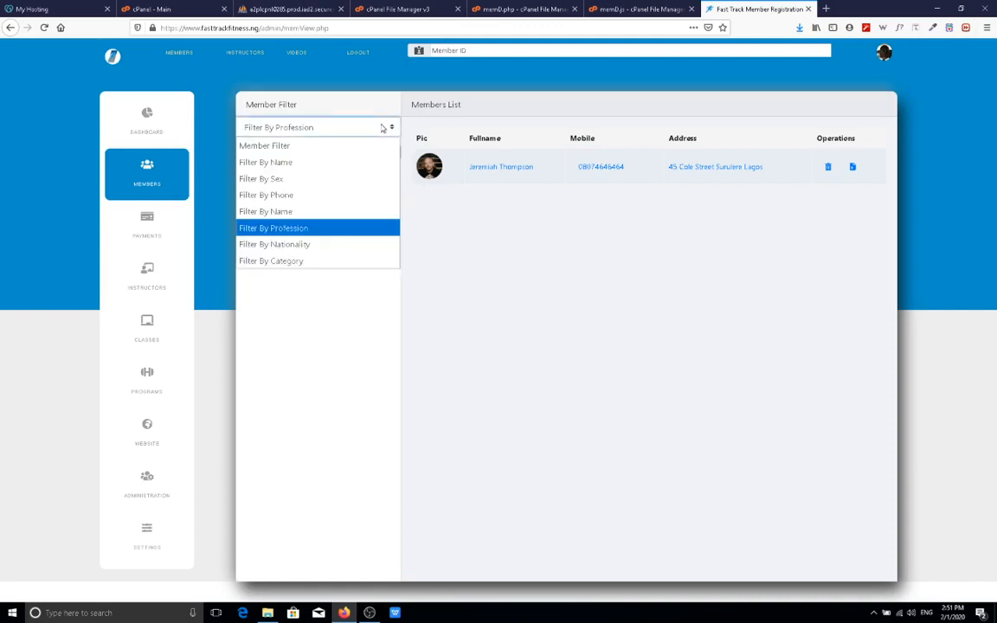
Filter members by nationality through Nigeria and Liberia, ending on United States of America (USA).
{"action": "left_click", "coordinate": [324, 251]}
{"action": "left_click", "coordinate": [363, 153]}
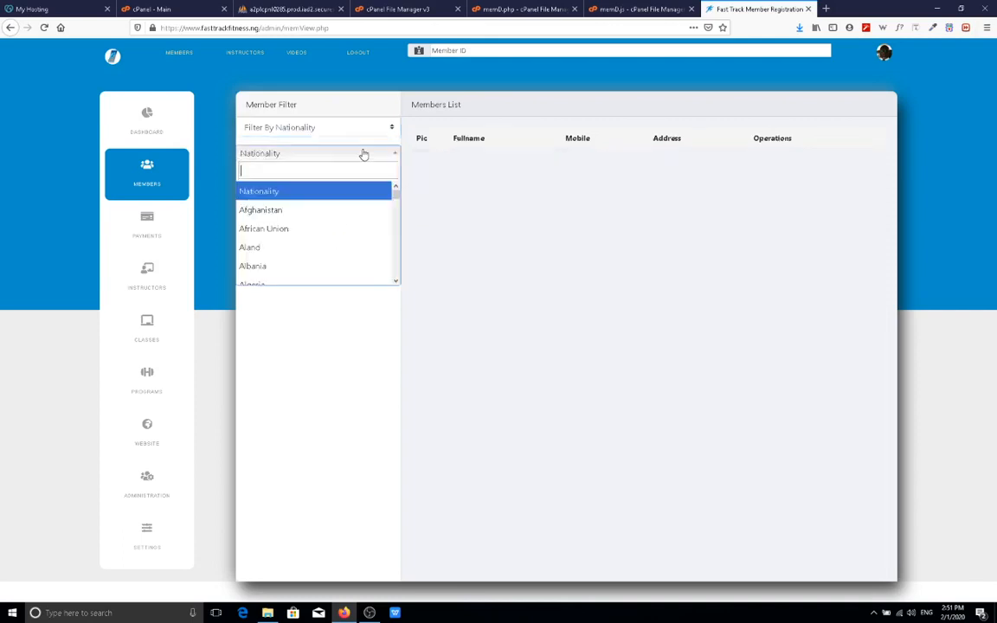
{"action": "type", "text": "Niger"}
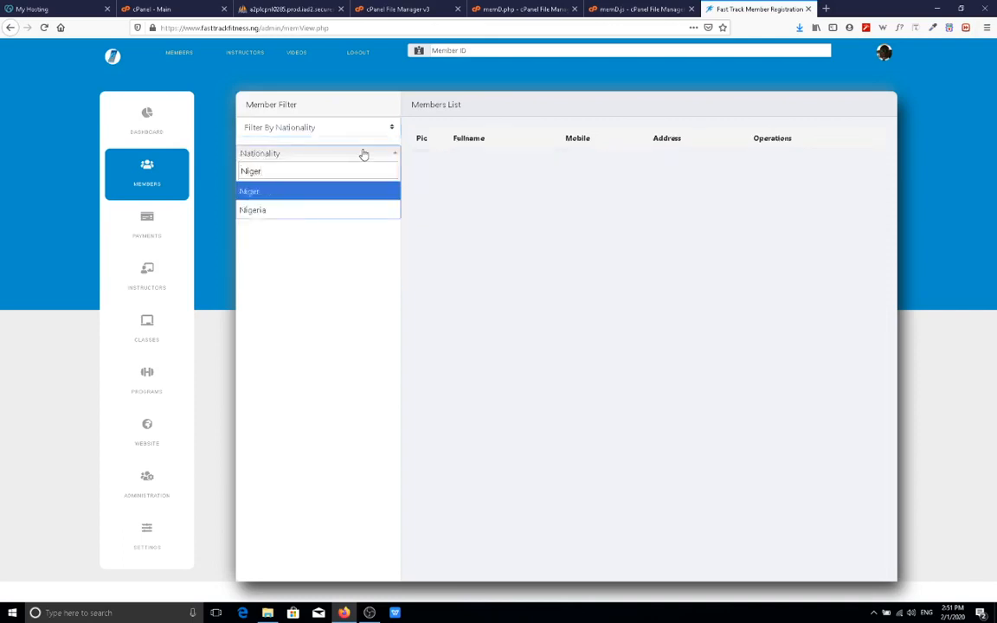
{"action": "left_click", "coordinate": [295, 212]}
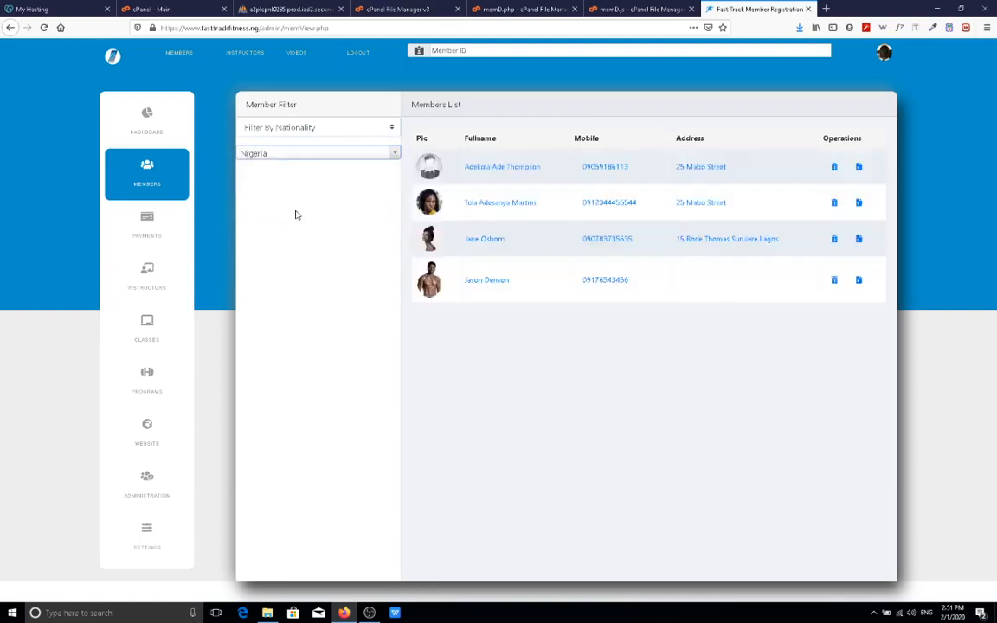
{"action": "left_click", "coordinate": [369, 154]}
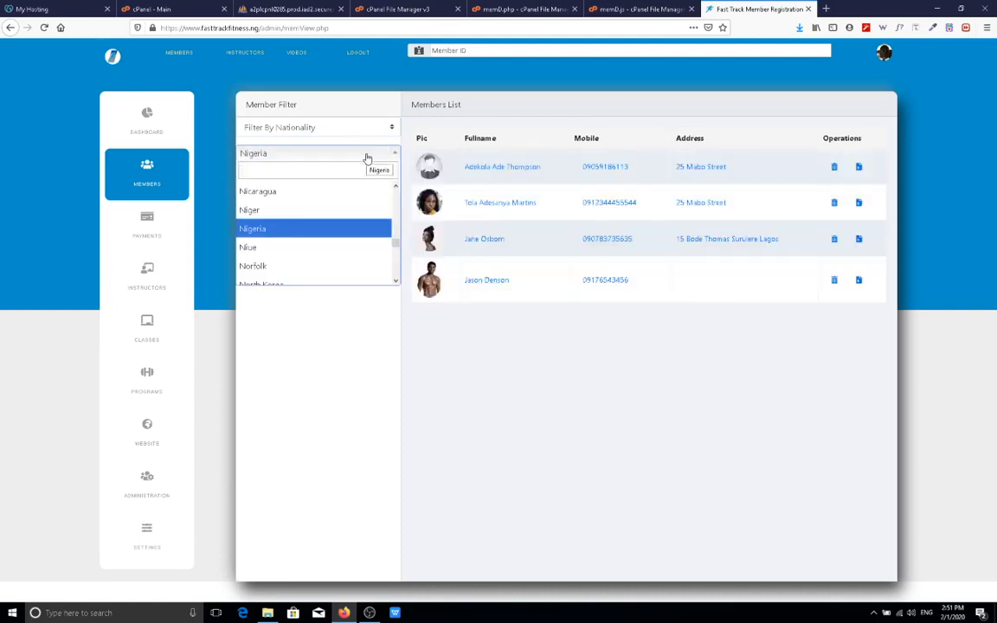
{"action": "type", "text": "libe"}
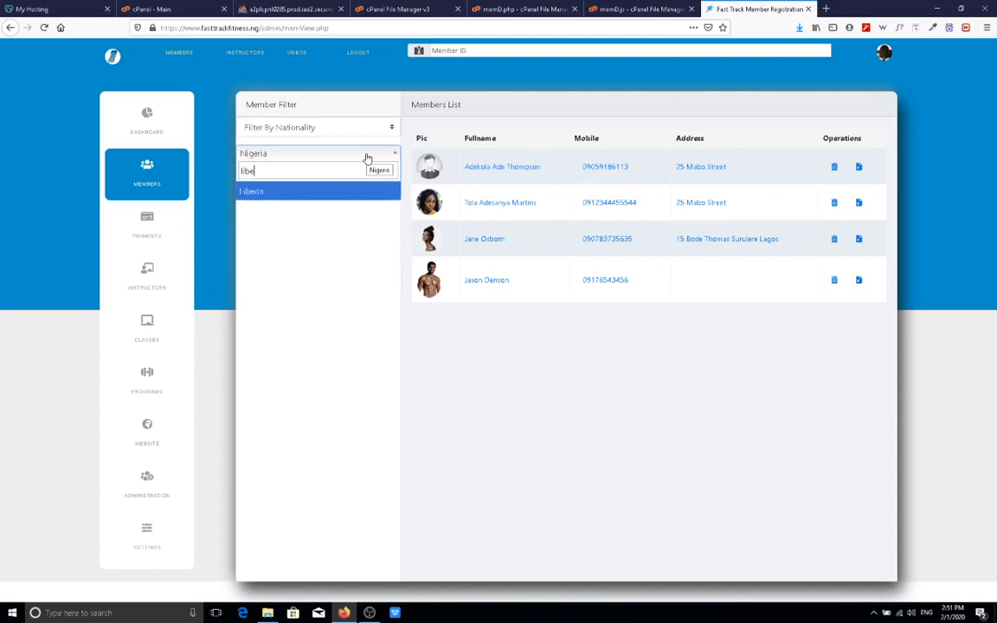
{"action": "type", "text": "r"}
{"action": "left_click", "coordinate": [350, 191]}
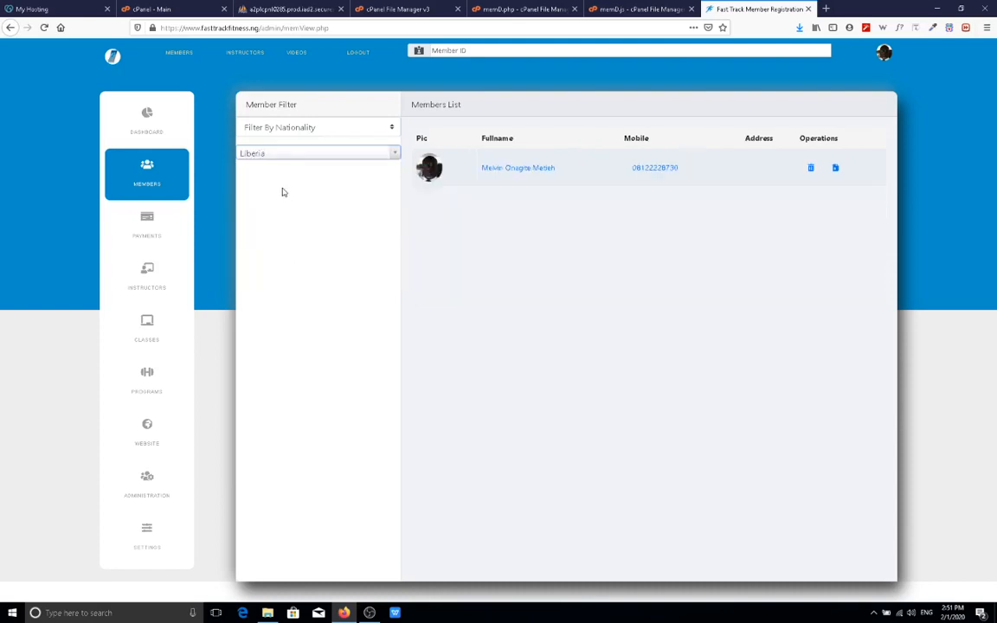
{"action": "left_click", "coordinate": [386, 154]}
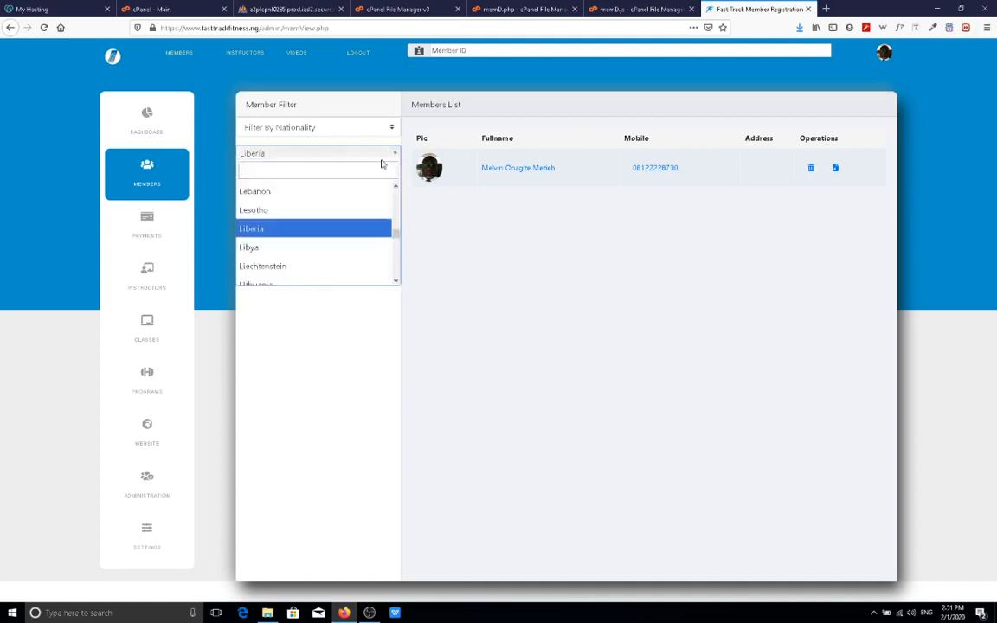
{"action": "type", "text": "United"}
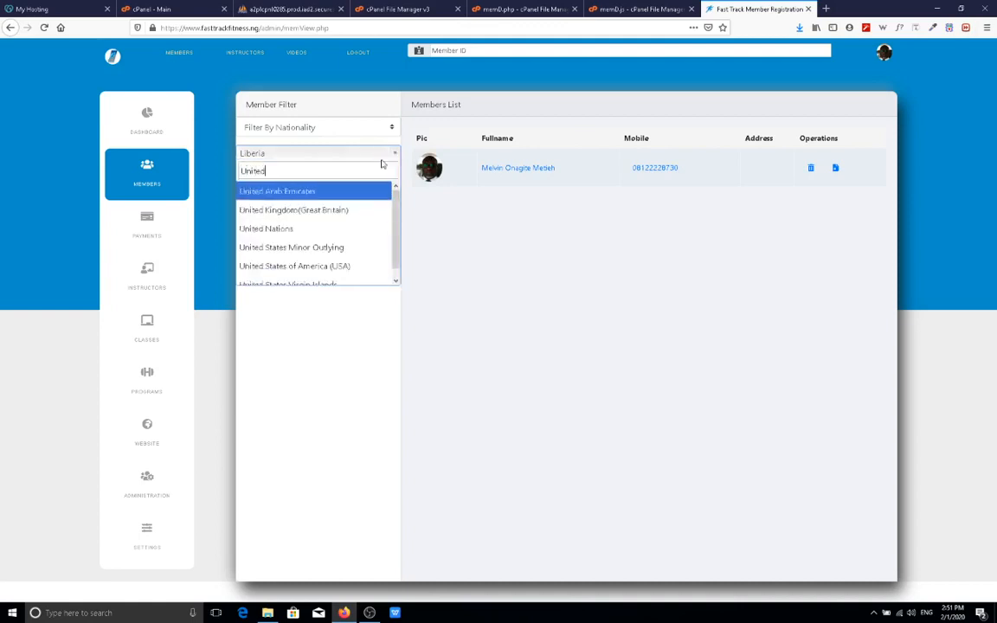
{"action": "left_click", "coordinate": [369, 266]}
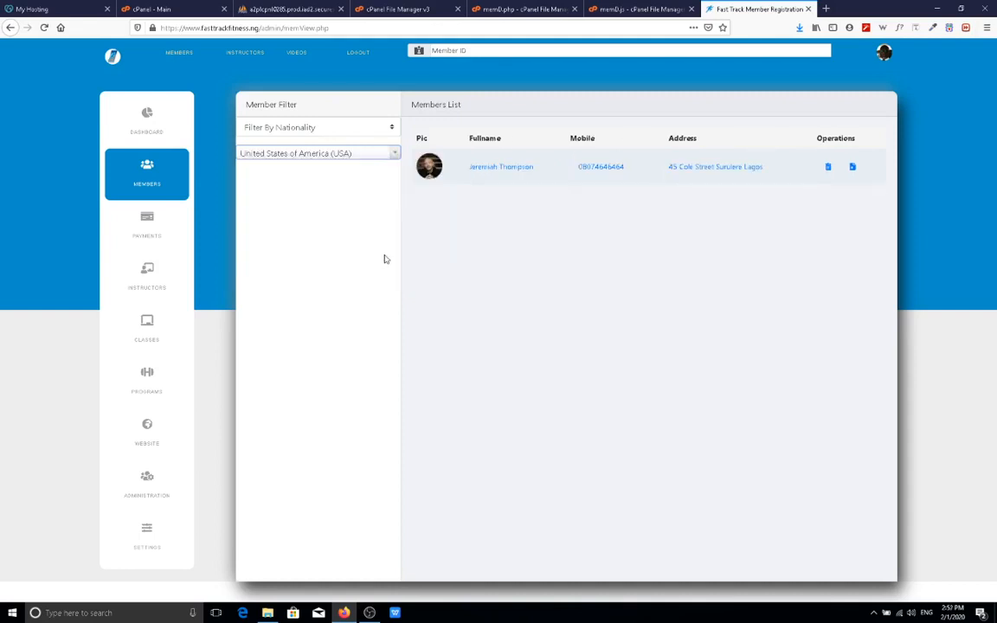
{"action": "left_click", "coordinate": [389, 127]}
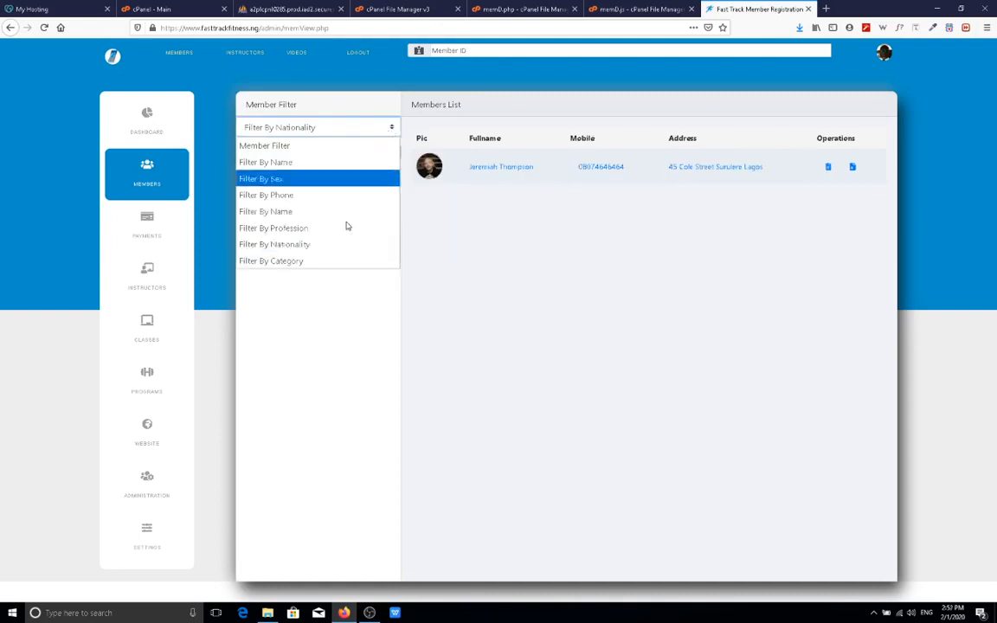
Filter by category, Pay as you go then Standard, and open that member's details in a new tab.
{"action": "left_click", "coordinate": [336, 261]}
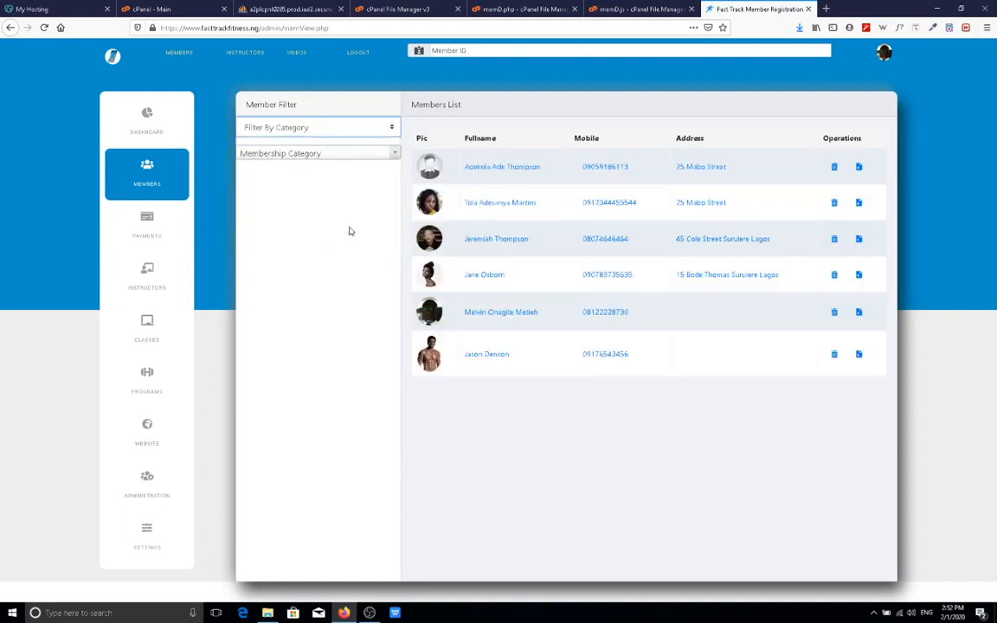
{"action": "left_click", "coordinate": [394, 154]}
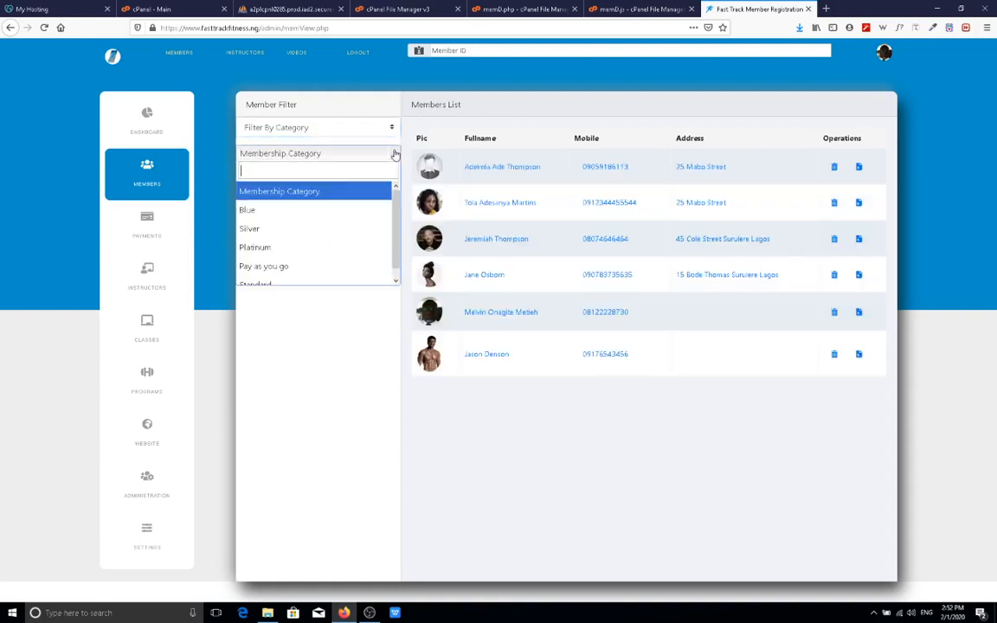
{"action": "left_click", "coordinate": [339, 266]}
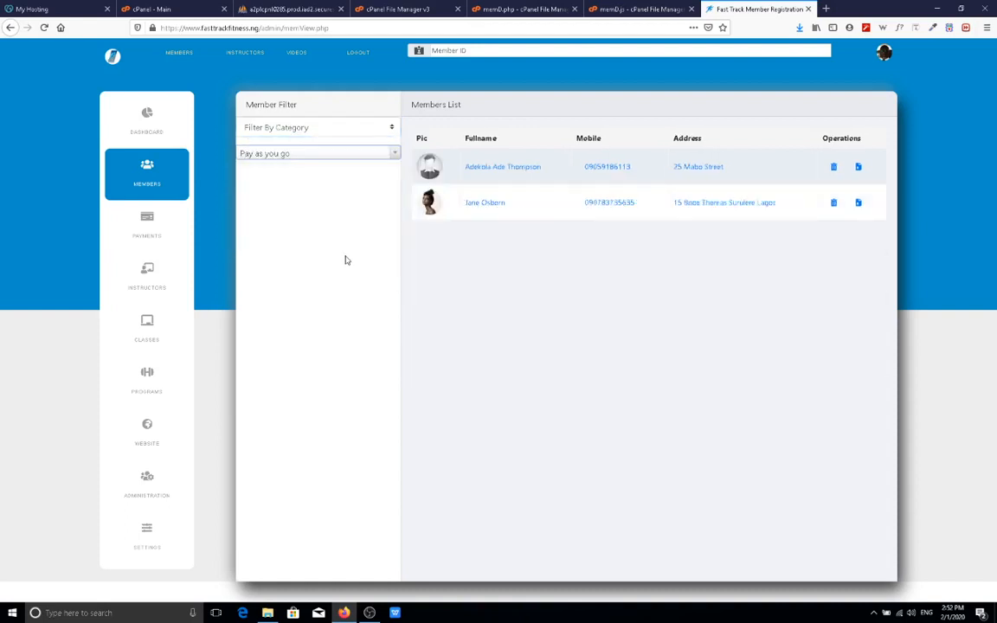
{"action": "left_click", "coordinate": [381, 154]}
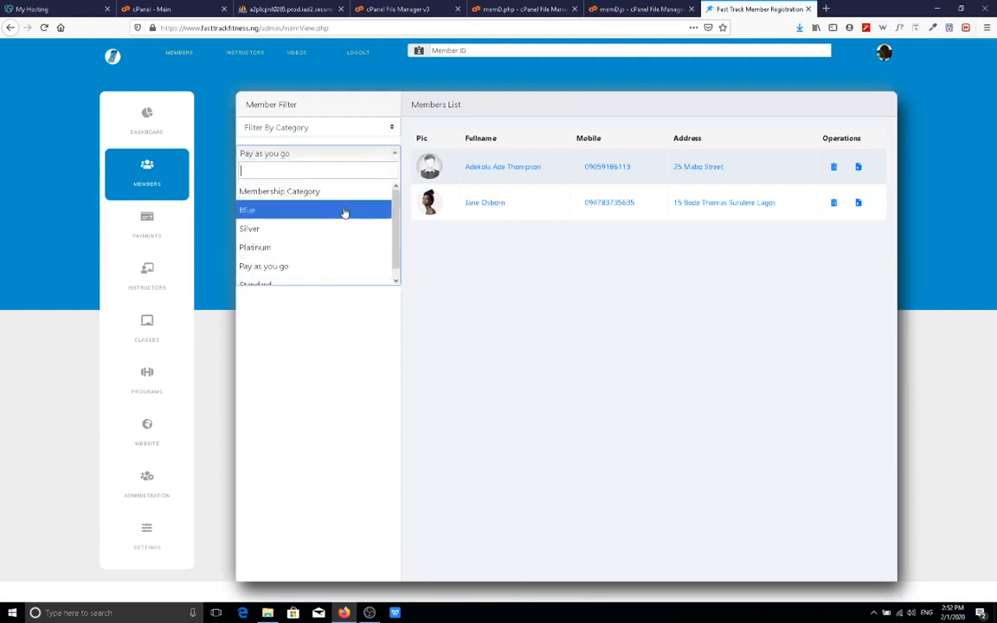
{"action": "scroll", "coordinate": [341, 260], "scroll_direction": "down", "scroll_amount": 1}
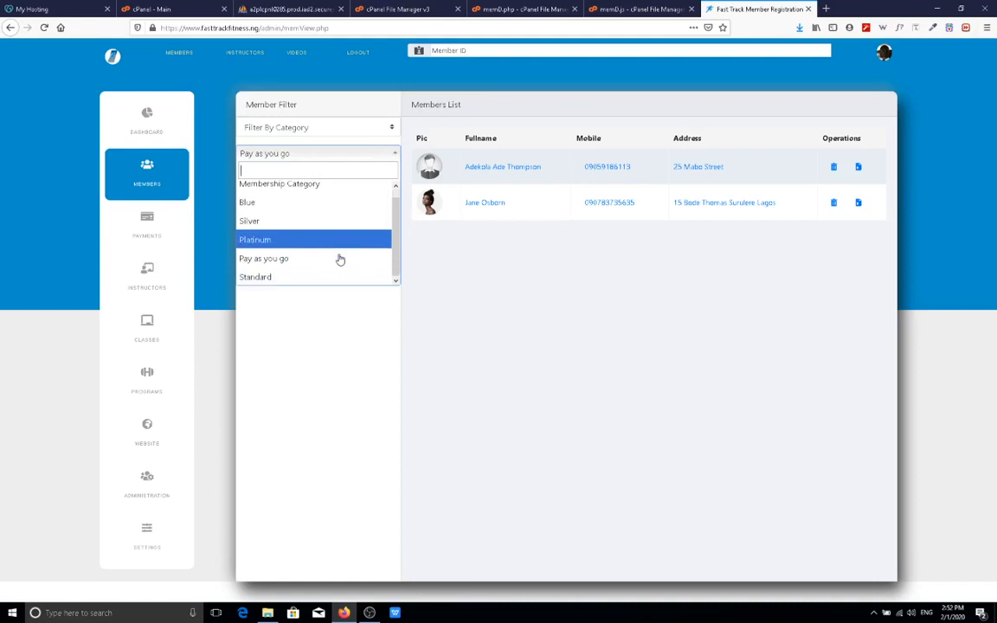
{"action": "left_click", "coordinate": [324, 277]}
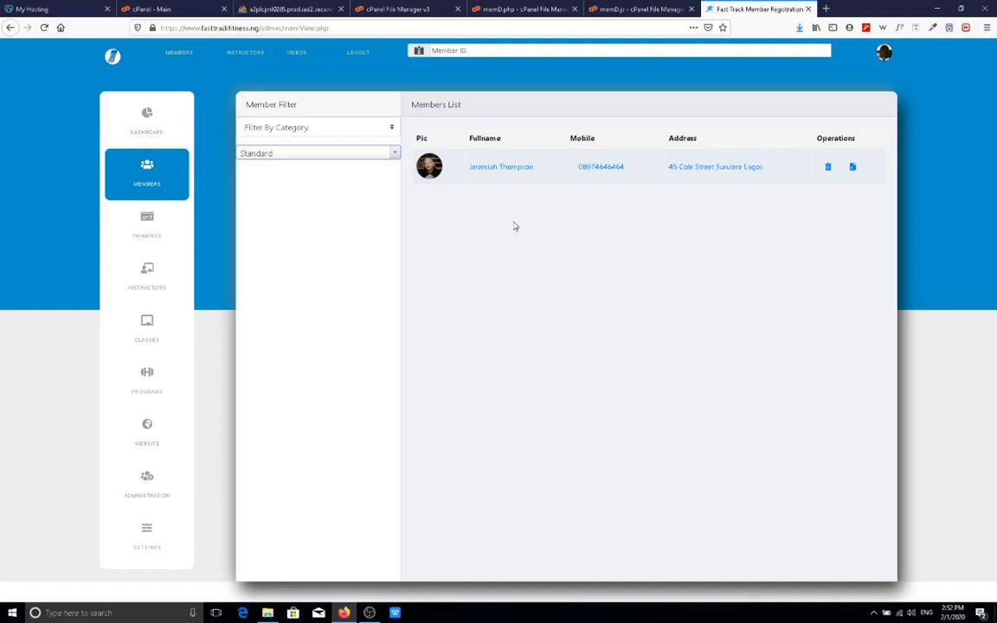
{"action": "middle_click", "coordinate": [509, 171]}
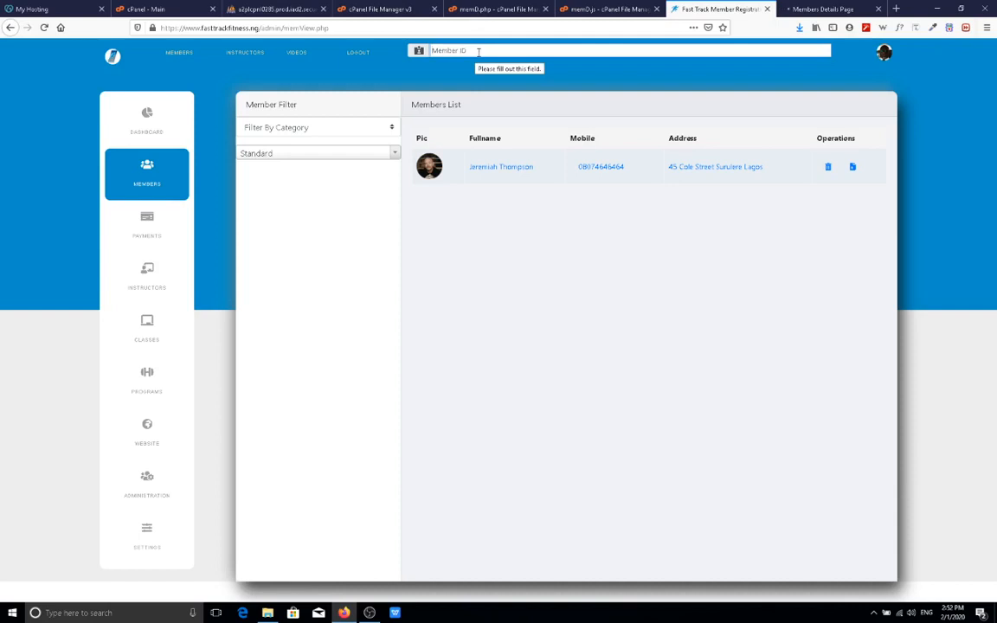
{"action": "left_click", "coordinate": [480, 52]}
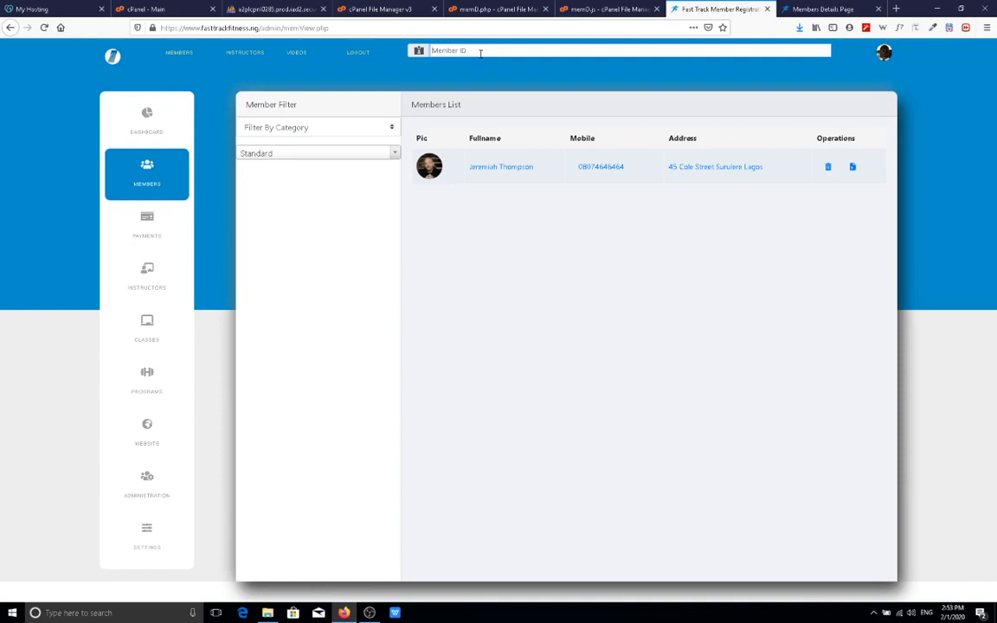
Copy the member's ID from the details page address into the dashboard's Member ID field.
{"action": "left_click", "coordinate": [147, 122]}
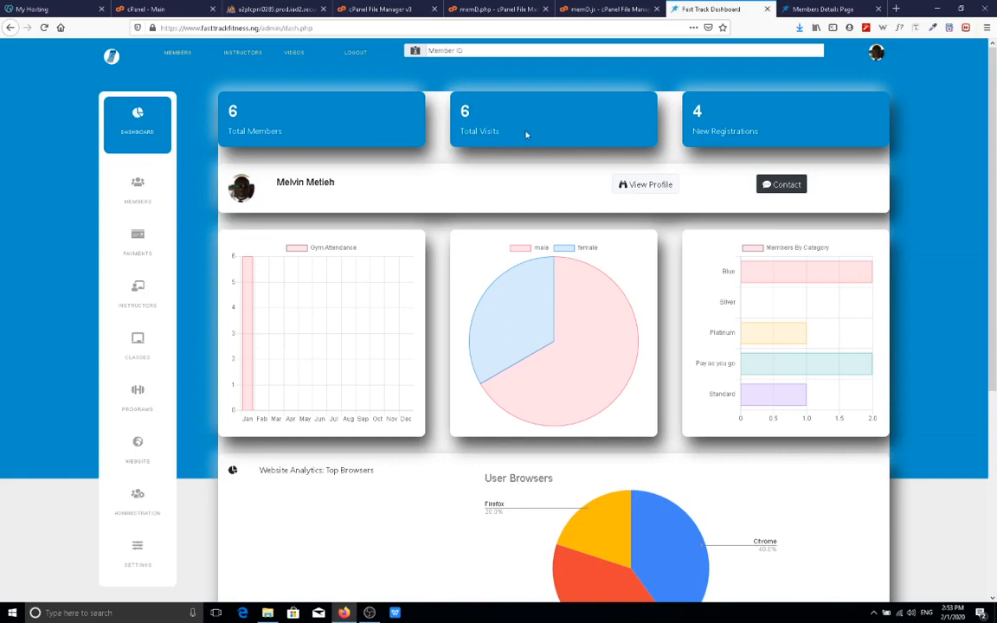
{"action": "left_click", "coordinate": [795, 10]}
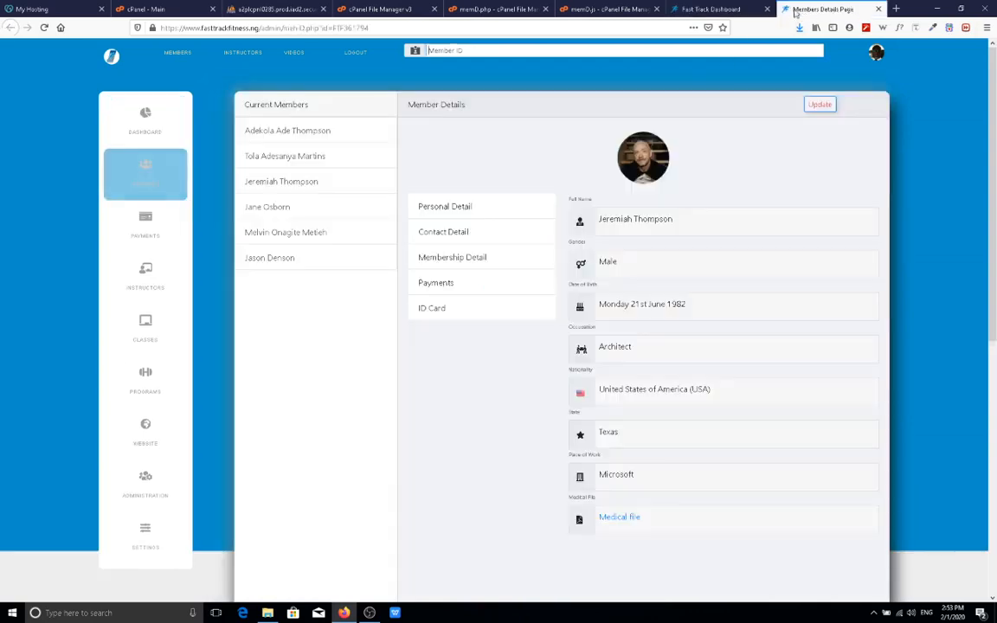
{"action": "left_click", "coordinate": [315, 27]}
{"action": "left_click", "coordinate": [351, 28]}
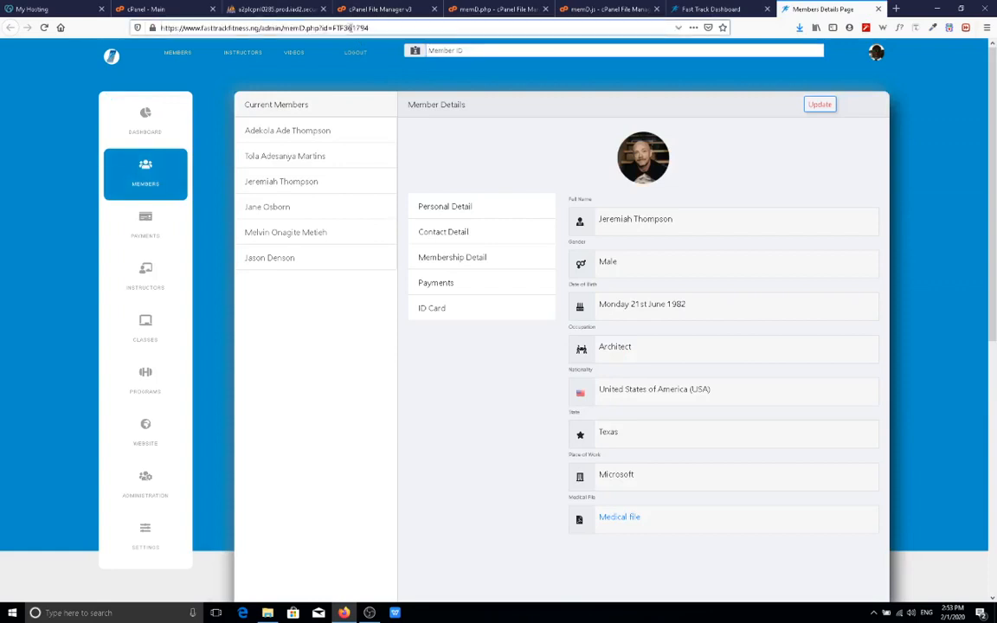
{"action": "left_click_drag", "start_coordinate": [333, 28], "coordinate": [373, 28]}
{"action": "right_click", "coordinate": [357, 28]}
{"action": "left_click", "coordinate": [364, 58]}
{"action": "left_click", "coordinate": [705, 8]}
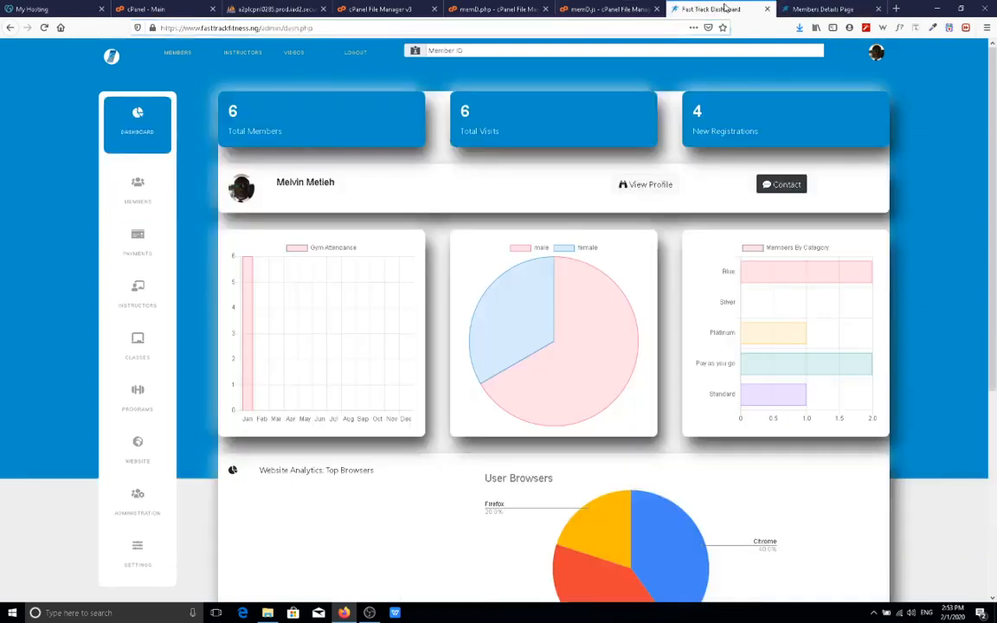
{"action": "right_click", "coordinate": [499, 50]}
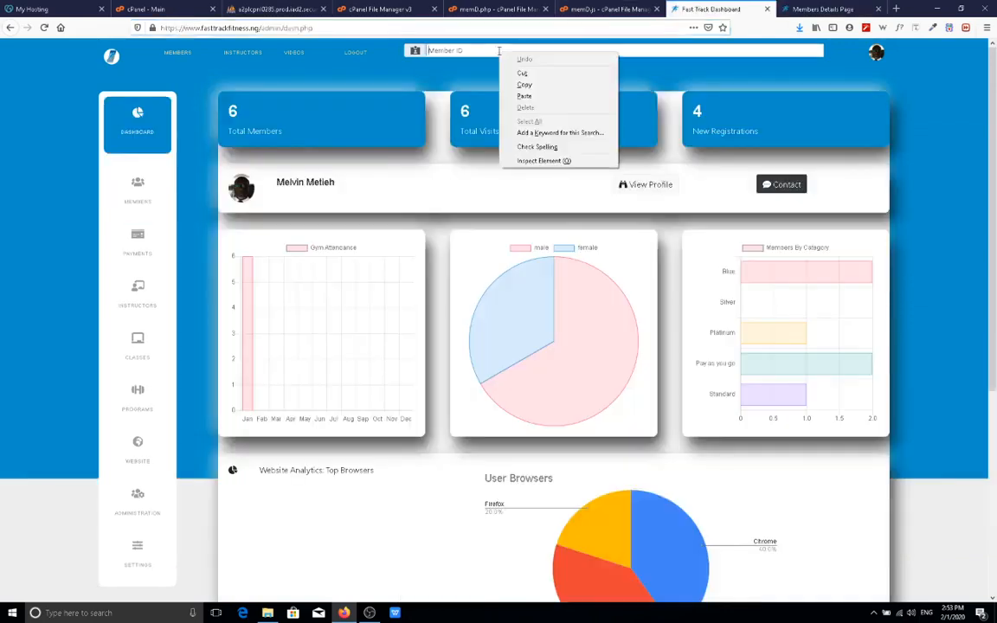
{"action": "left_click", "coordinate": [530, 95]}
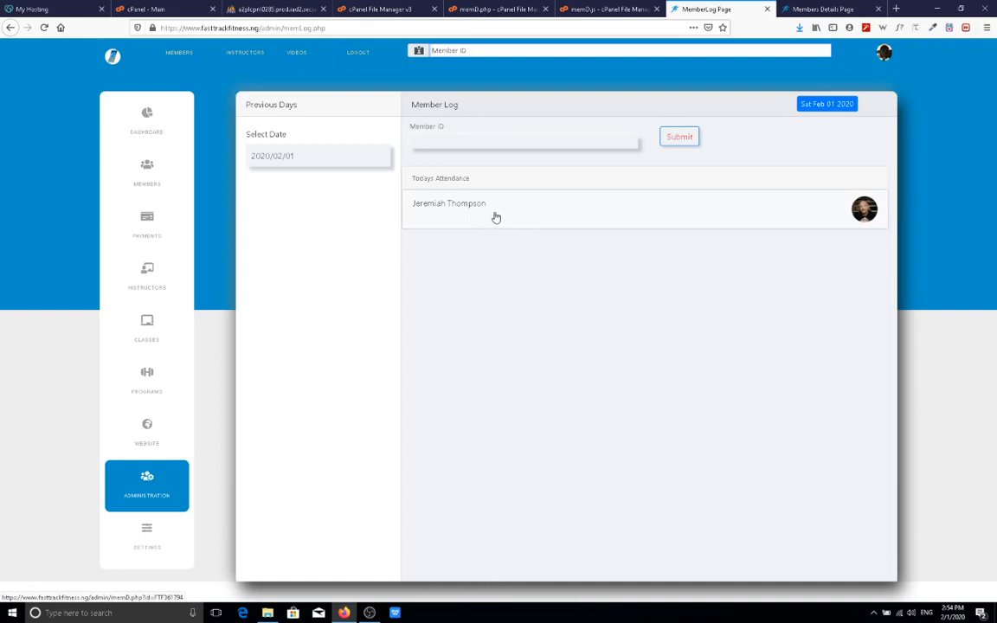
Open the second member's details and show their Blue membership information.
{"action": "left_click", "coordinate": [810, 10]}
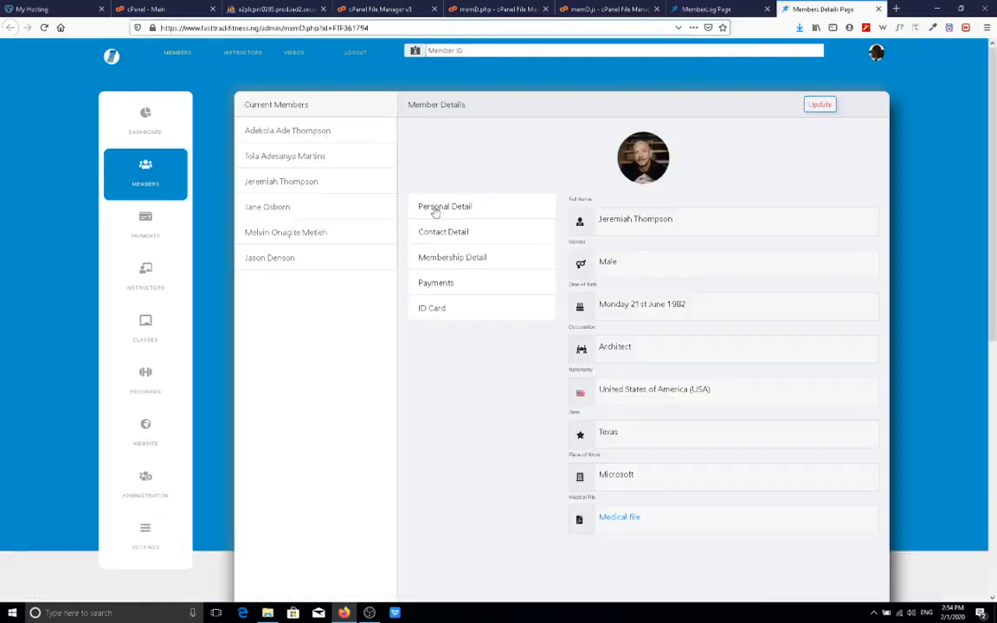
{"action": "left_click", "coordinate": [317, 157]}
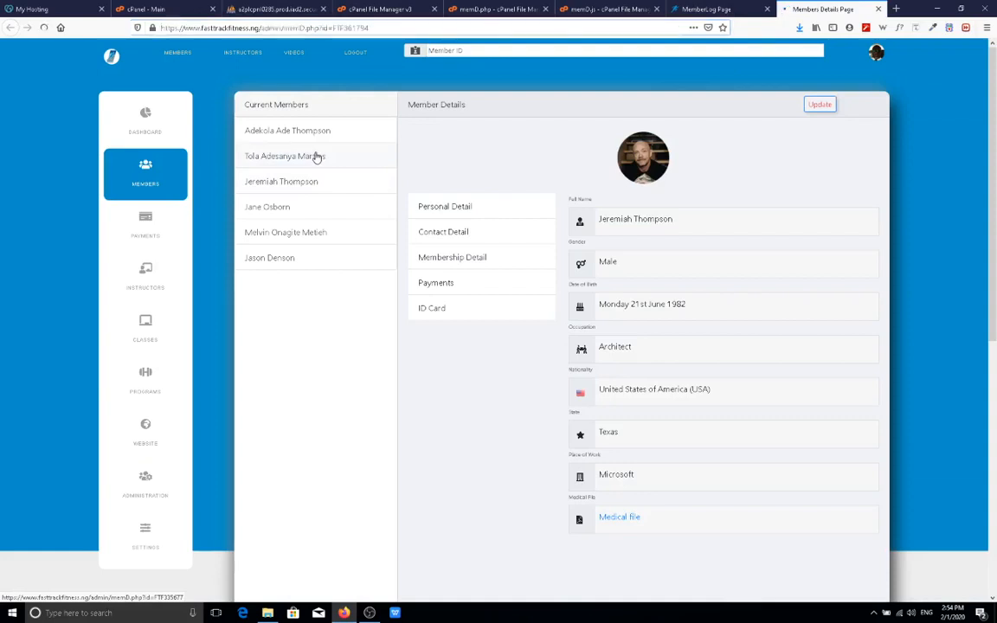
{"action": "left_click", "coordinate": [328, 159]}
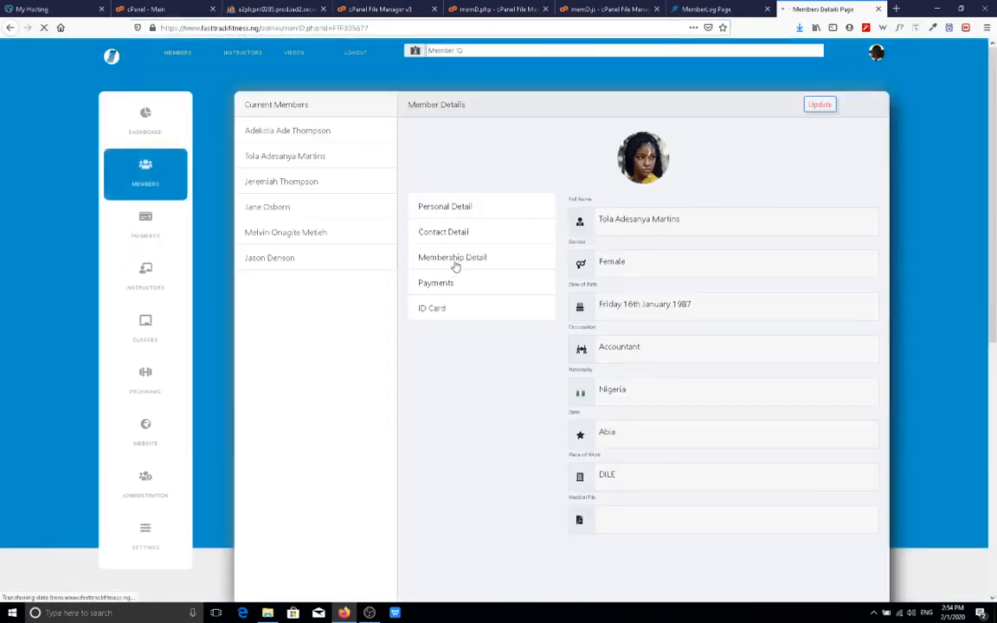
{"action": "left_click", "coordinate": [459, 257]}
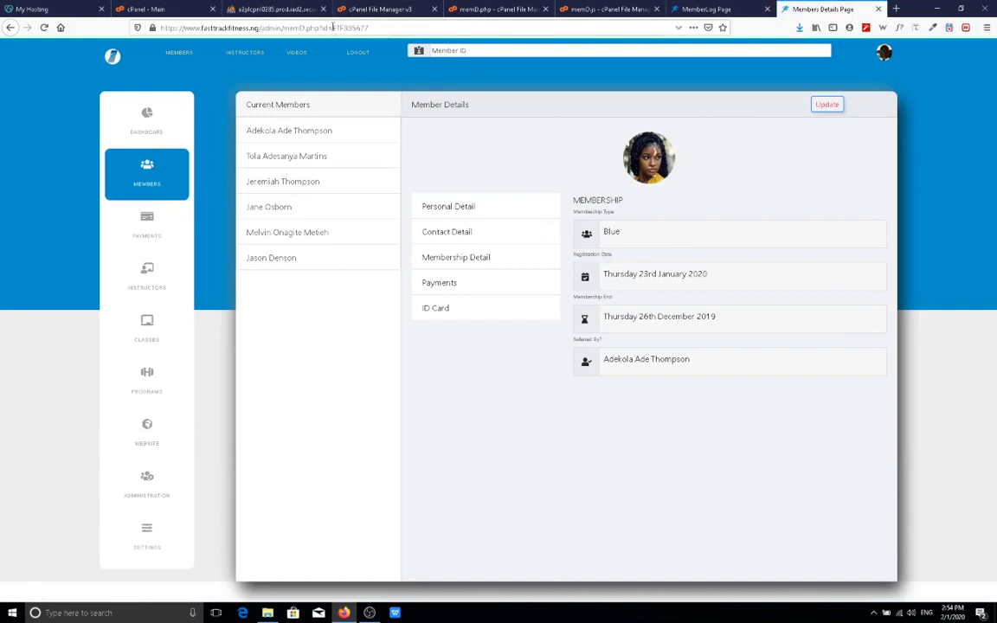
Paste that member's ID into the Member ID field and submit their attendance for today.
{"action": "left_click_drag", "start_coordinate": [332, 28], "coordinate": [370, 28]}
{"action": "right_click", "coordinate": [367, 29]}
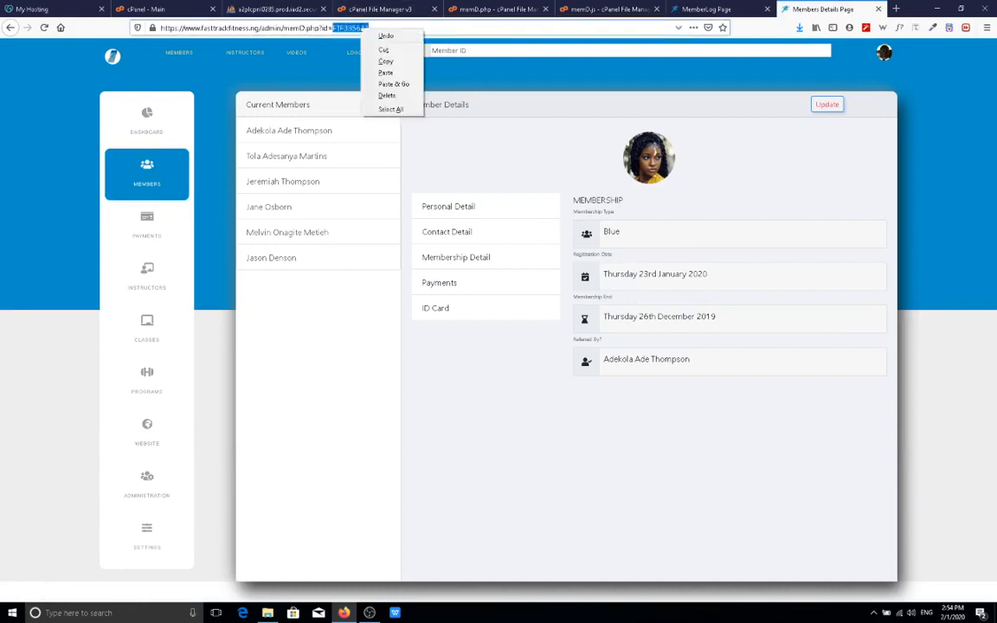
{"action": "left_click", "coordinate": [364, 59]}
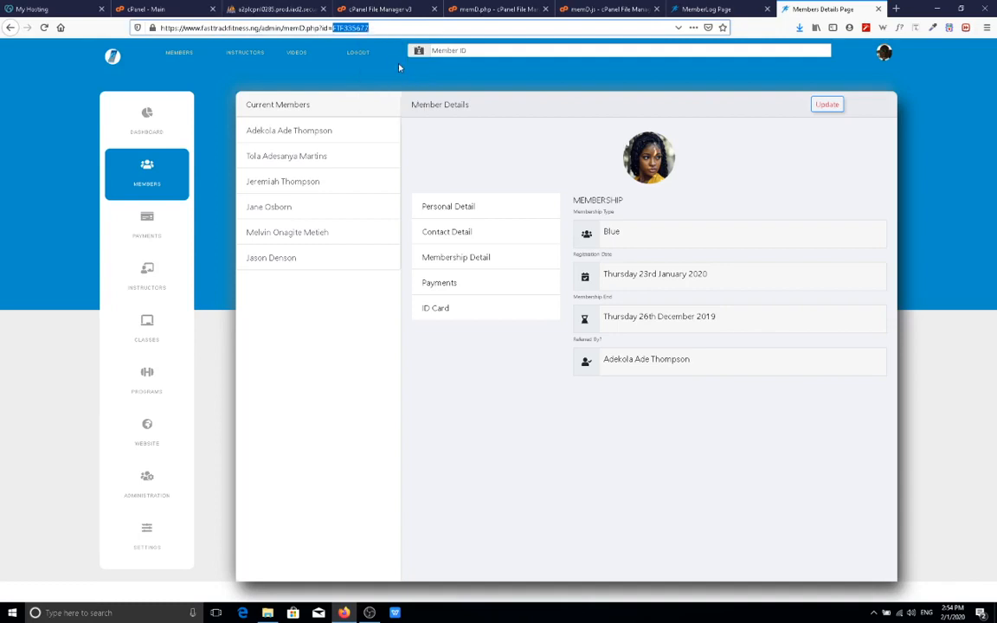
{"action": "left_click", "coordinate": [705, 8]}
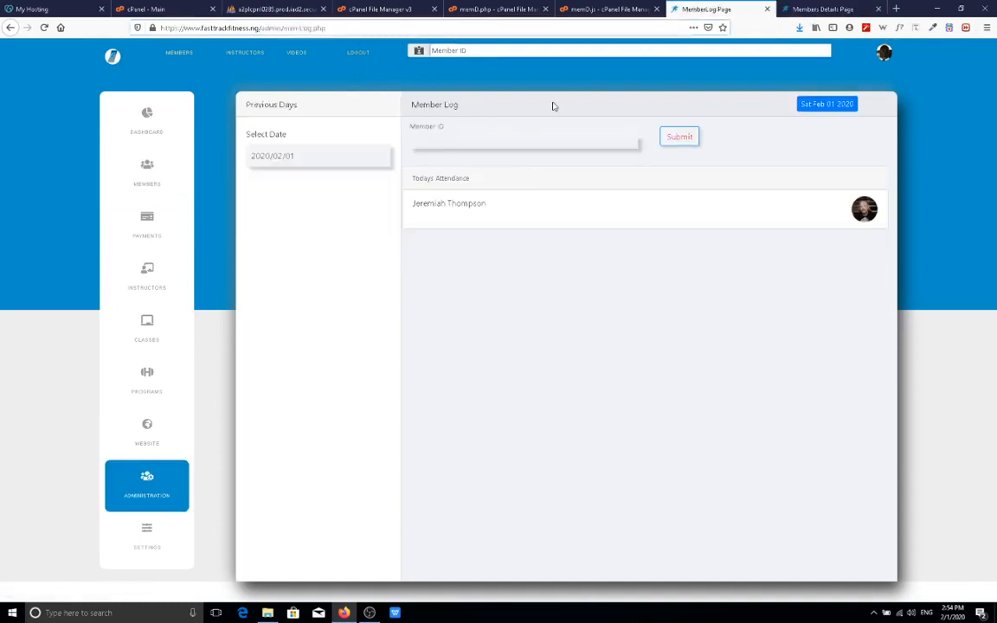
{"action": "right_click", "coordinate": [494, 143]}
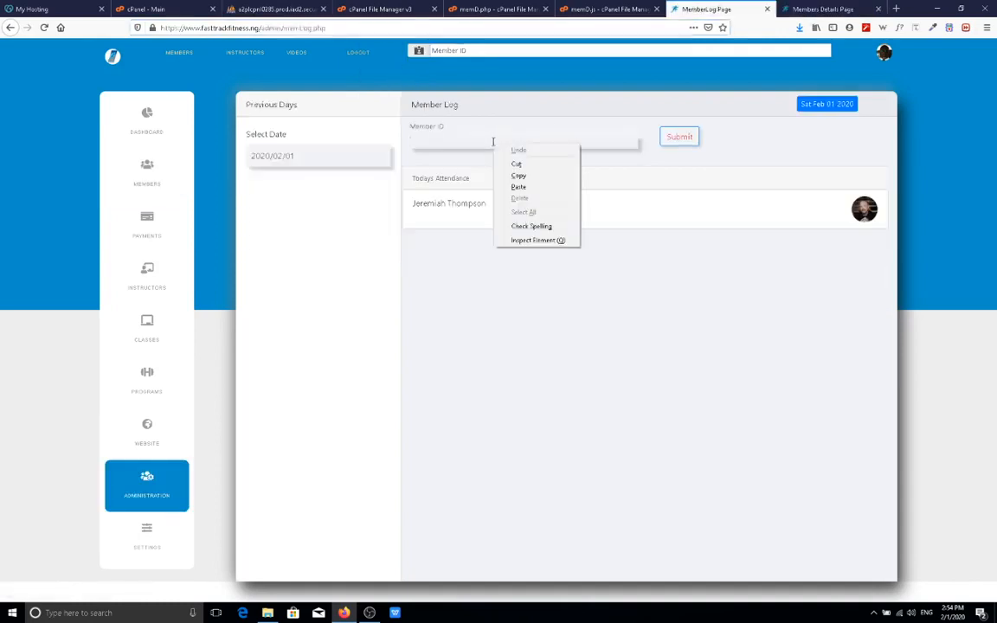
{"action": "left_click", "coordinate": [519, 187]}
{"action": "left_click", "coordinate": [670, 141]}
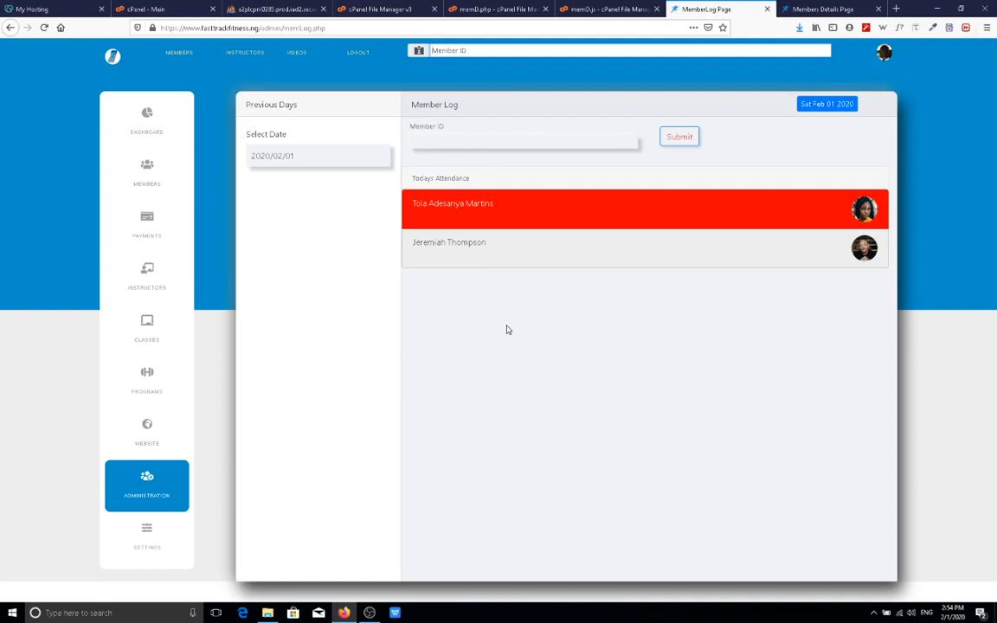
{"action": "left_click", "coordinate": [783, 9]}
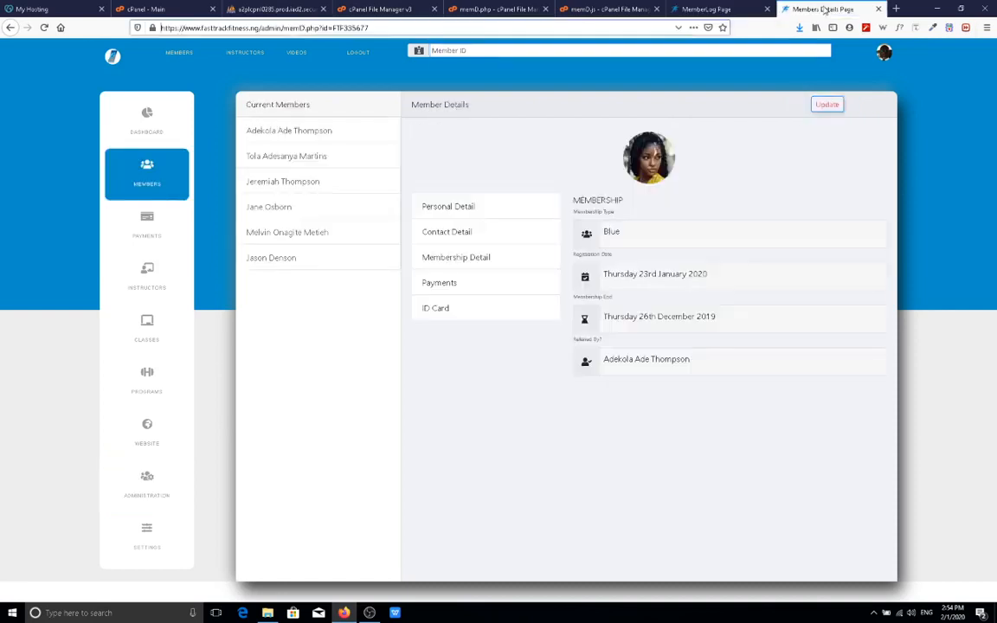
Copy the first listed member's ID from their membership details and submit it on the Member Log.
{"action": "left_click", "coordinate": [331, 136]}
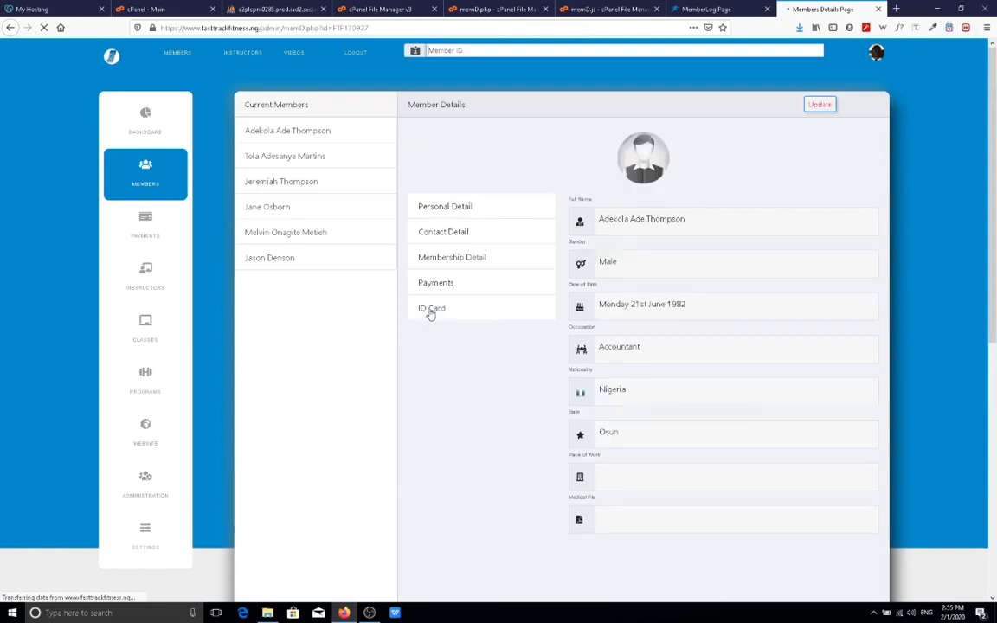
{"action": "left_click", "coordinate": [471, 258]}
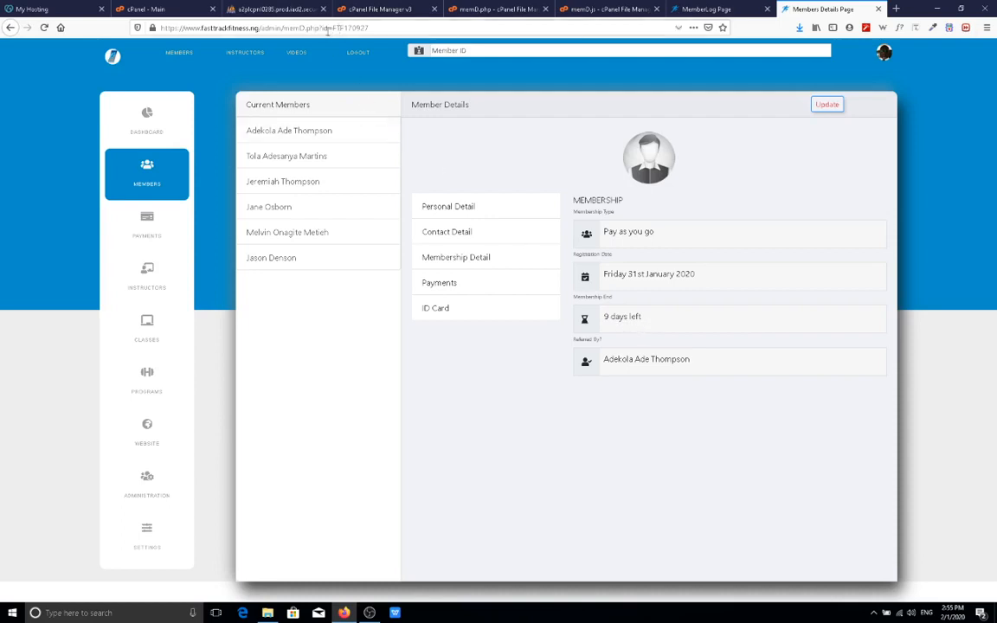
{"action": "left_click_drag", "start_coordinate": [332, 28], "coordinate": [374, 28]}
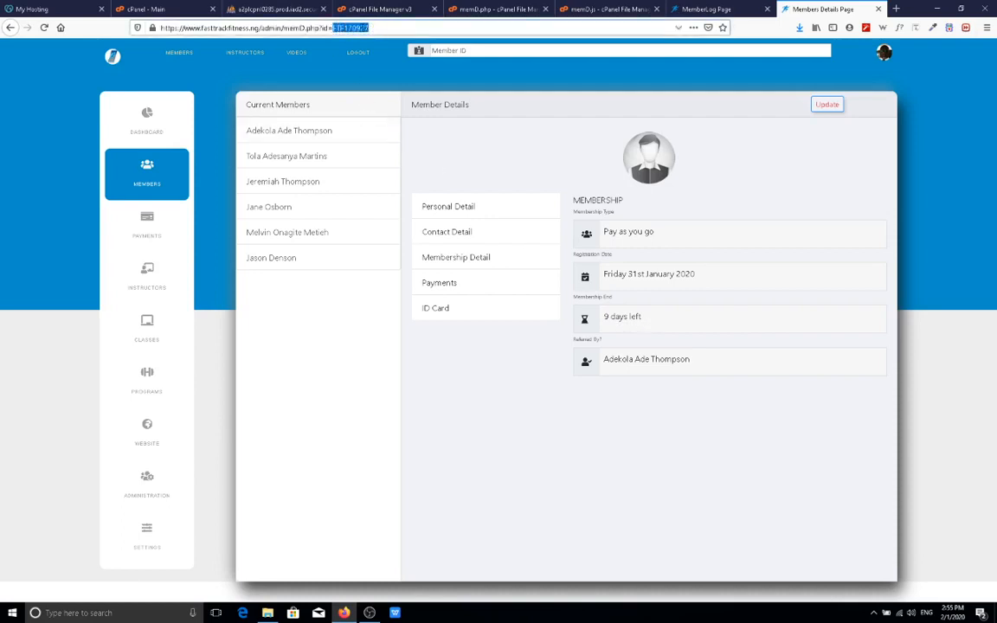
{"action": "right_click", "coordinate": [368, 28]}
{"action": "left_click", "coordinate": [399, 62]}
{"action": "left_click", "coordinate": [736, 8]}
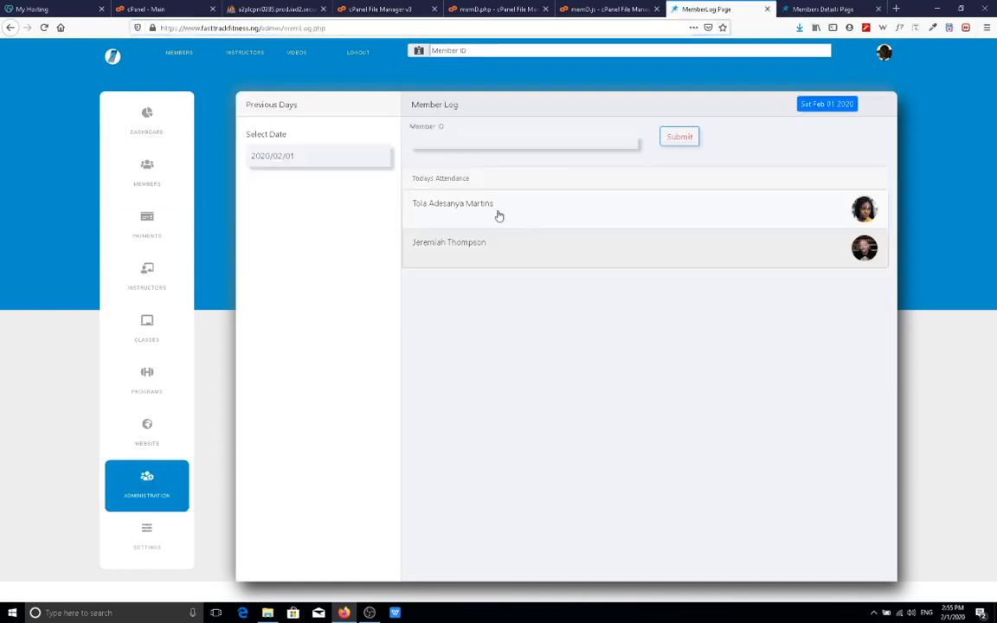
{"action": "left_click", "coordinate": [468, 136]}
{"action": "right_click", "coordinate": [468, 136]}
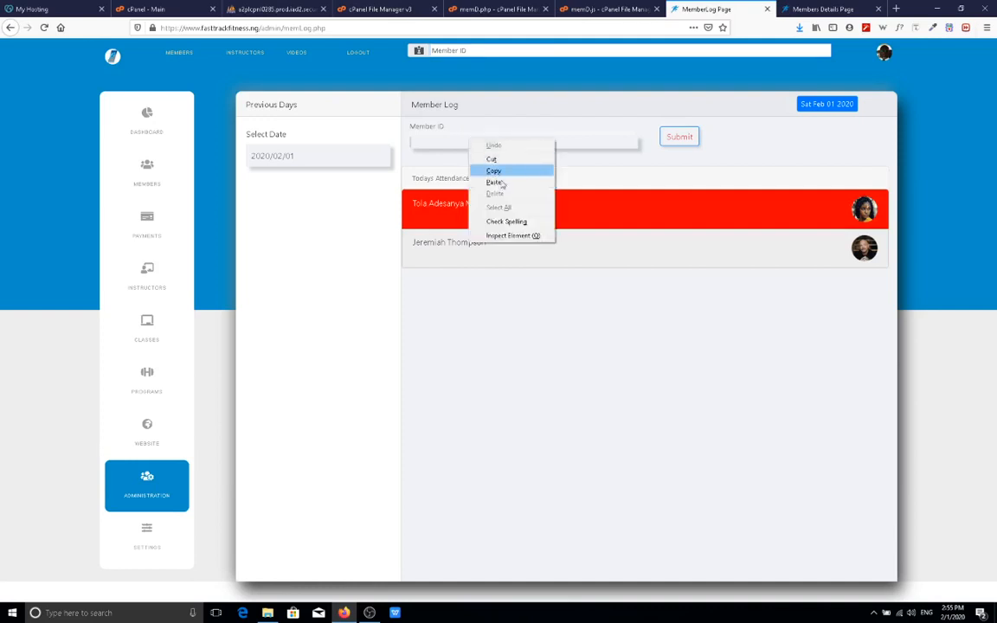
{"action": "left_click", "coordinate": [507, 184]}
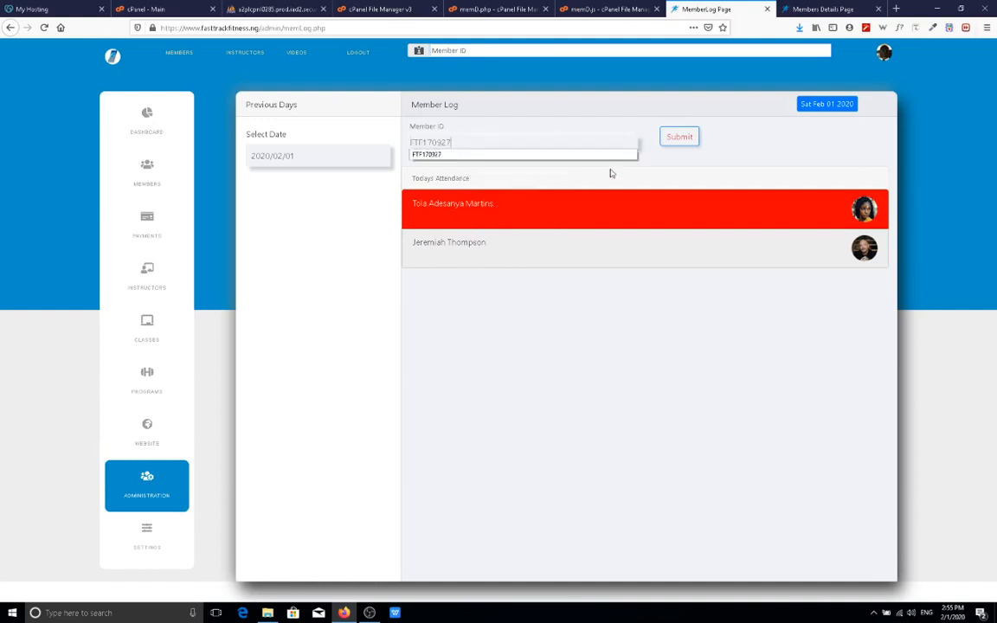
{"action": "left_click", "coordinate": [677, 138]}
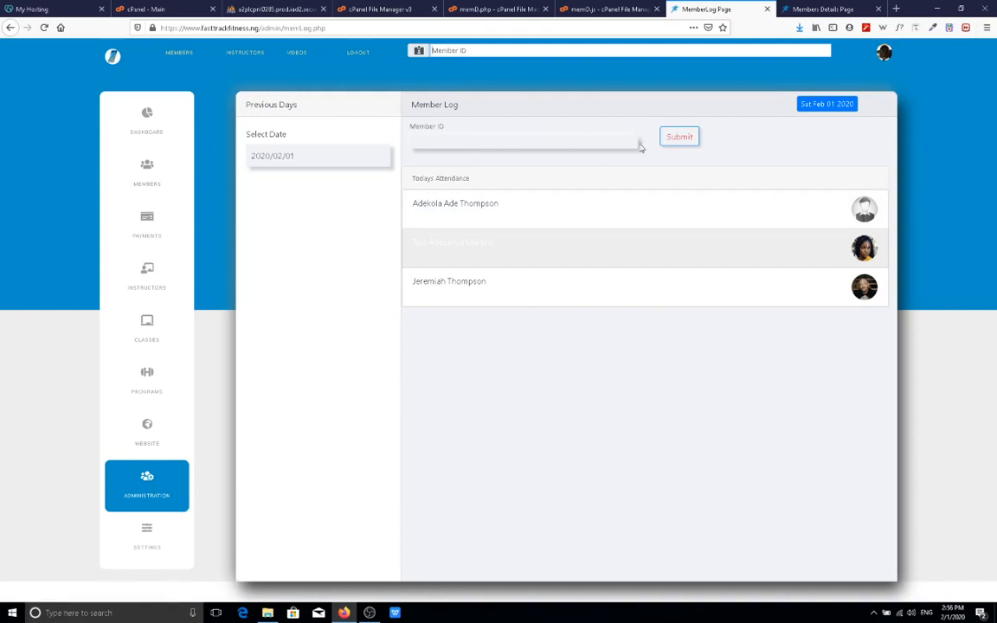
{"action": "left_click", "coordinate": [793, 11]}
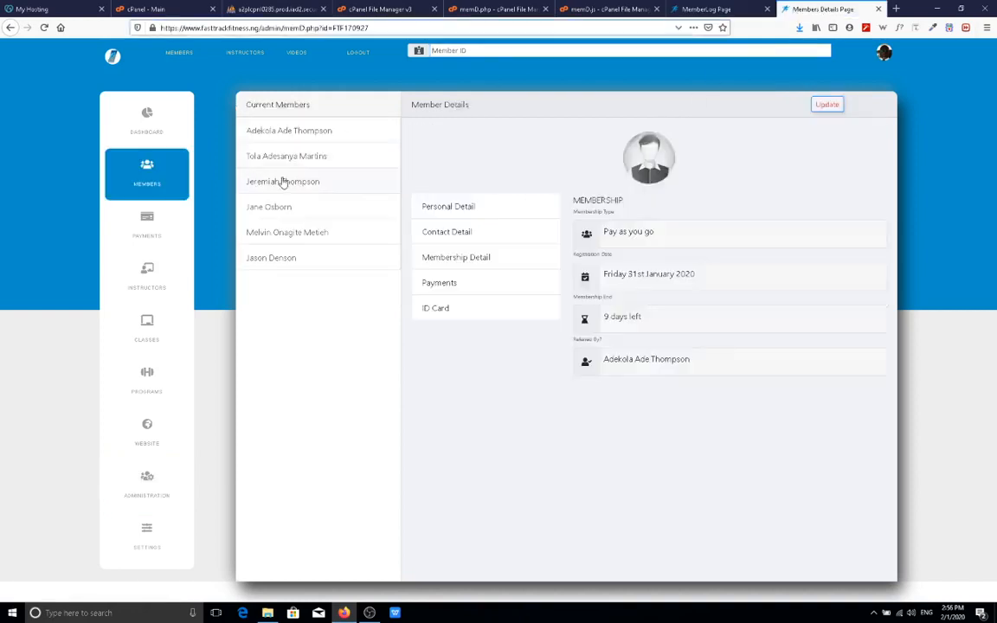
{"action": "left_click", "coordinate": [306, 134]}
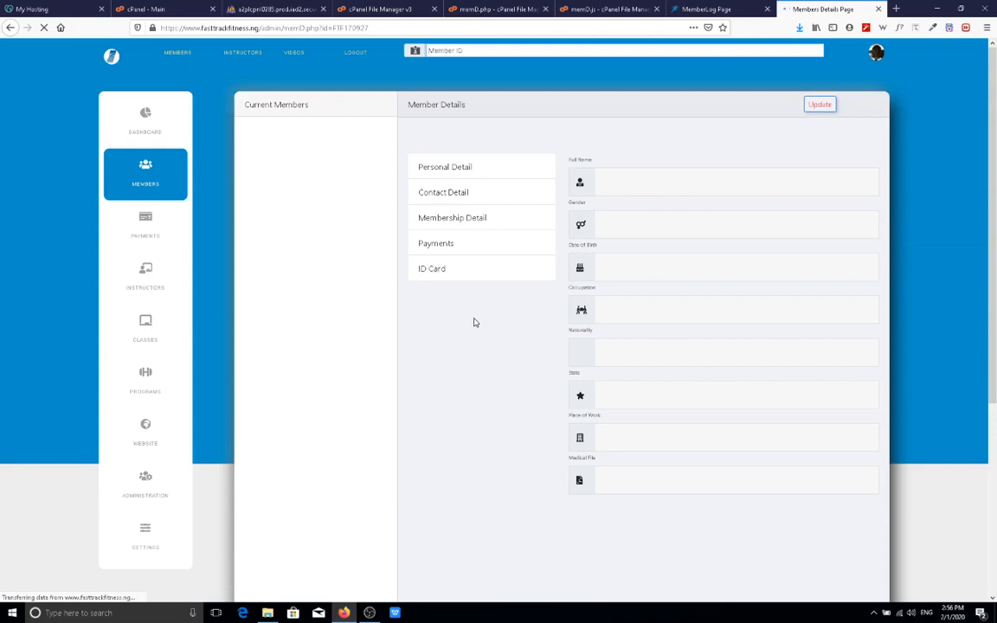
{"action": "left_click", "coordinate": [476, 223]}
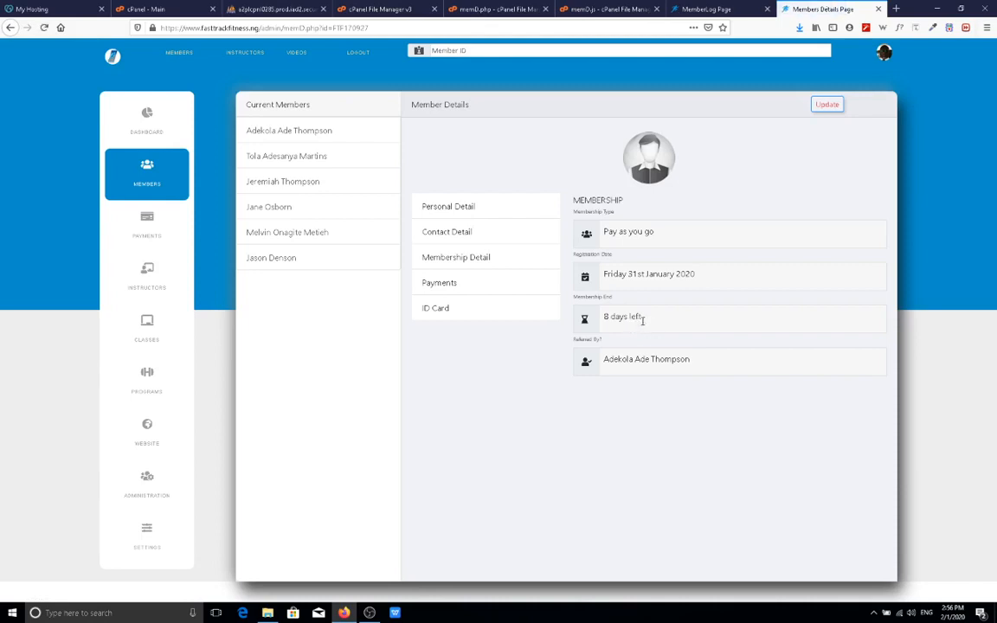
{"action": "left_click", "coordinate": [695, 8]}
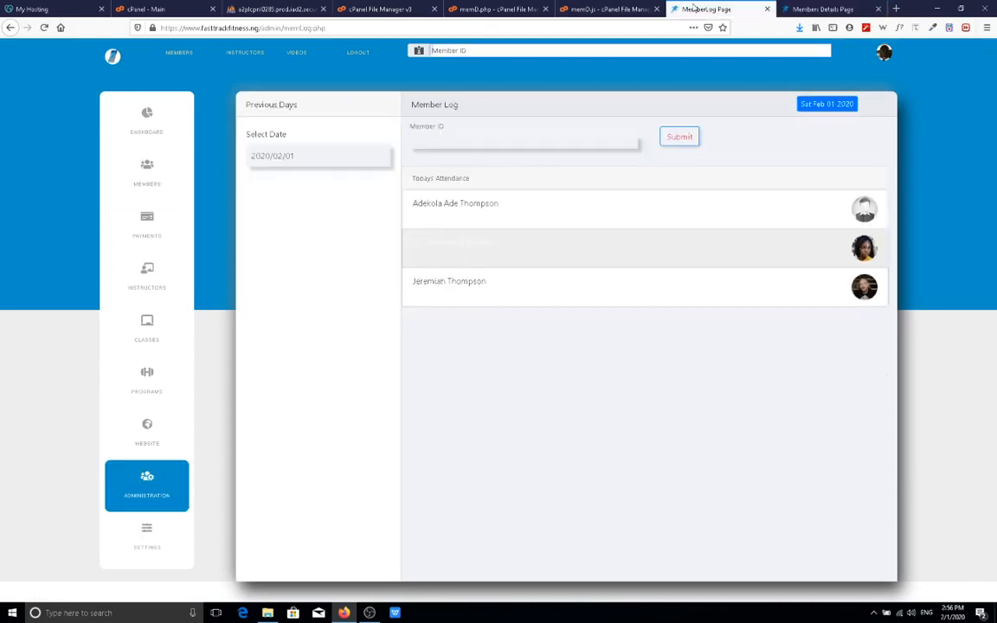
View past attendance for 31 and 30 January 2020, ending on Fri Jan 24 2020.
{"action": "left_click", "coordinate": [312, 156]}
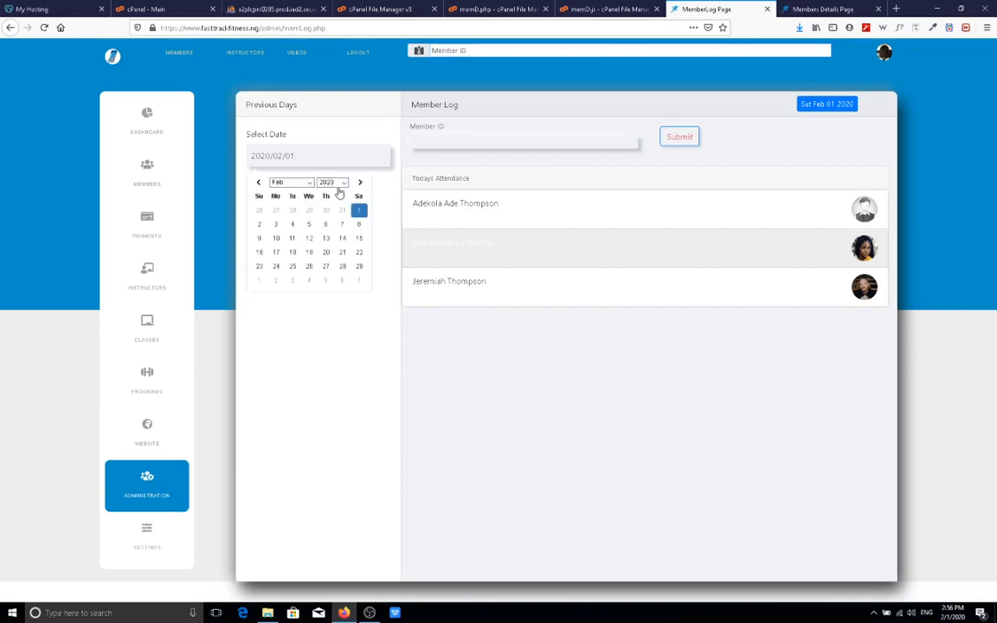
{"action": "left_click", "coordinate": [258, 183]}
{"action": "left_click", "coordinate": [342, 267]}
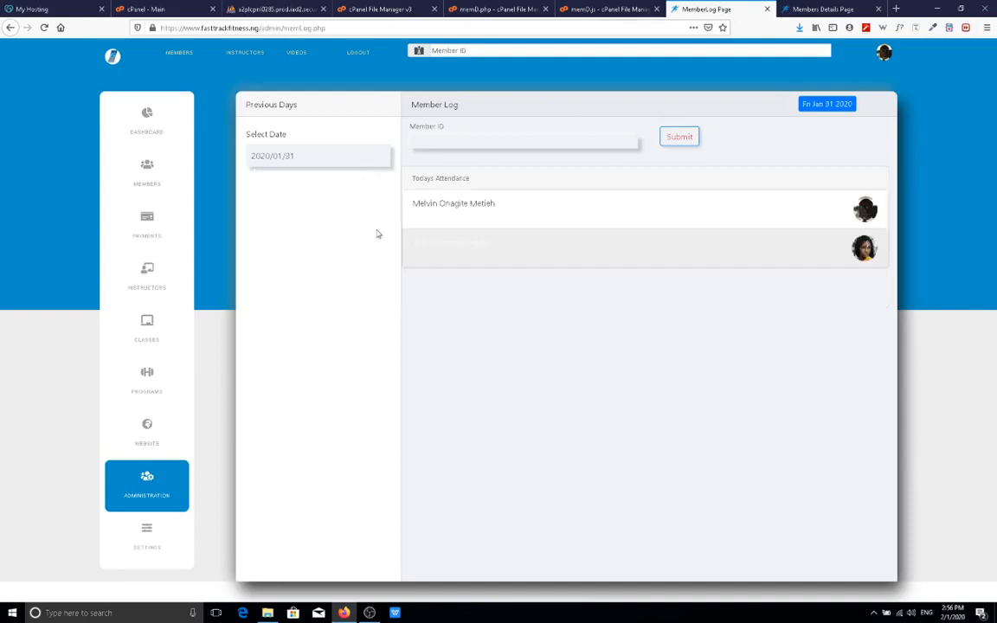
{"action": "left_click", "coordinate": [374, 158]}
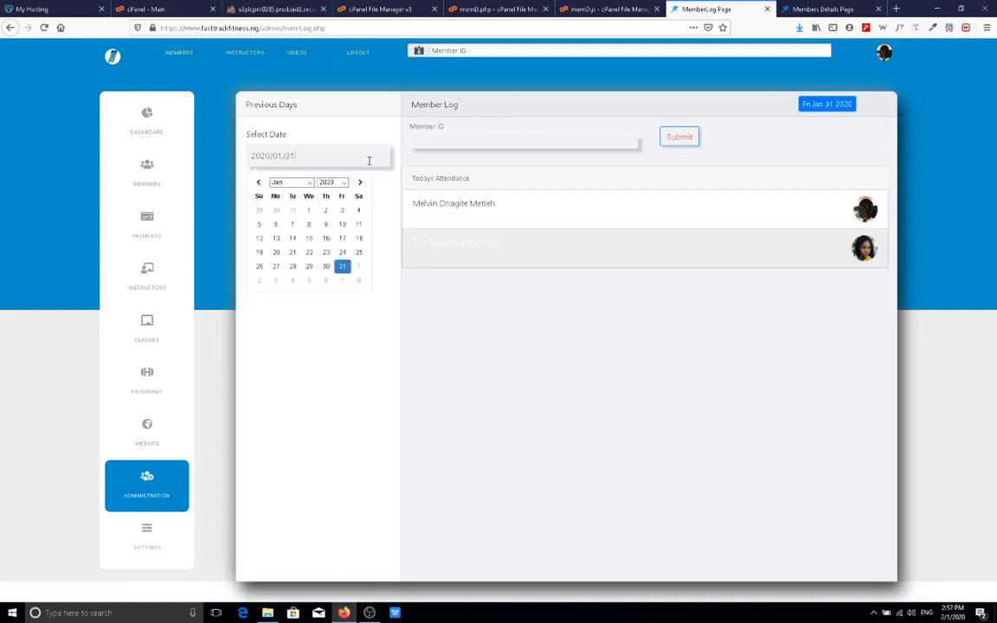
{"action": "left_click", "coordinate": [326, 268]}
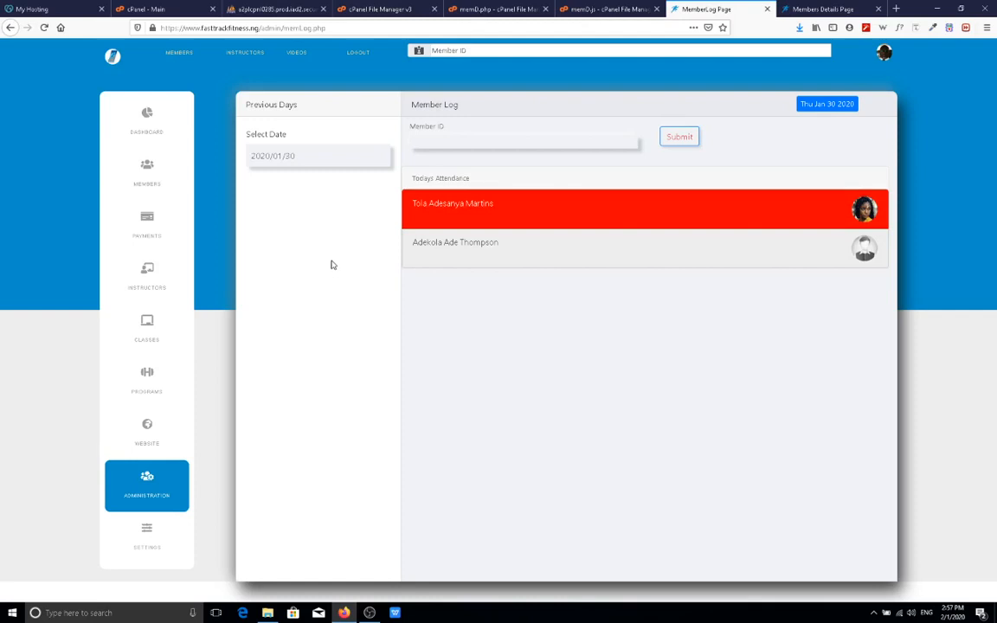
{"action": "left_click", "coordinate": [378, 159]}
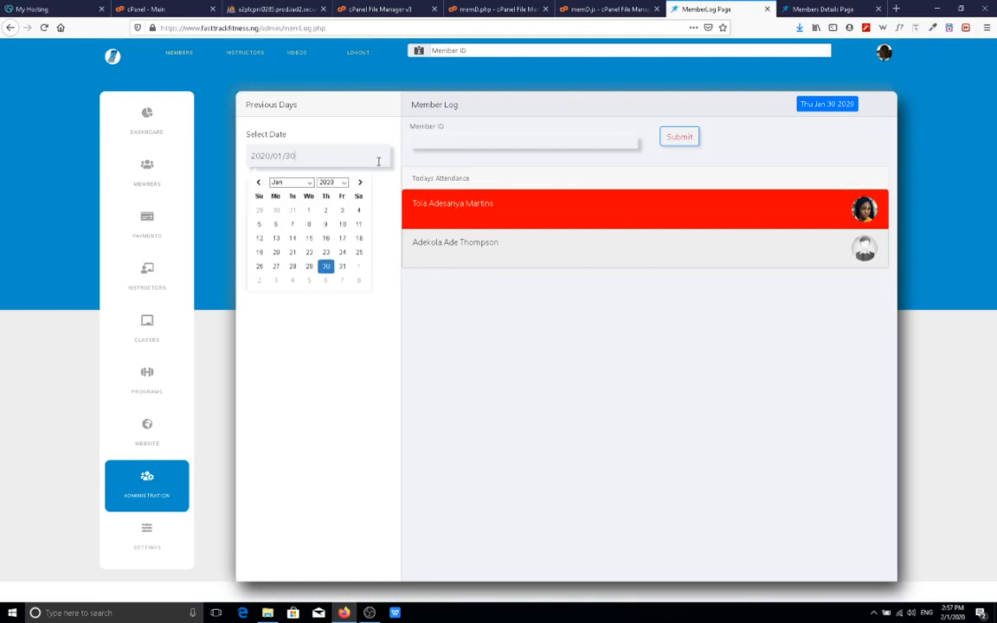
{"action": "left_click", "coordinate": [342, 252]}
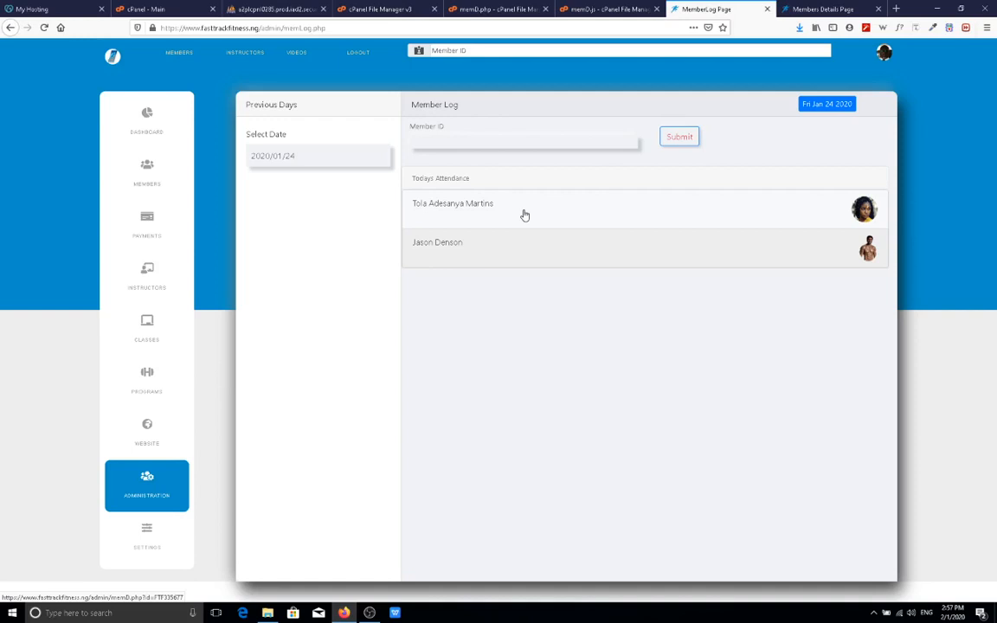
Inspect the dashboard's membership and attendance chart values, then log out of the admin account.
{"action": "left_click", "coordinate": [160, 127]}
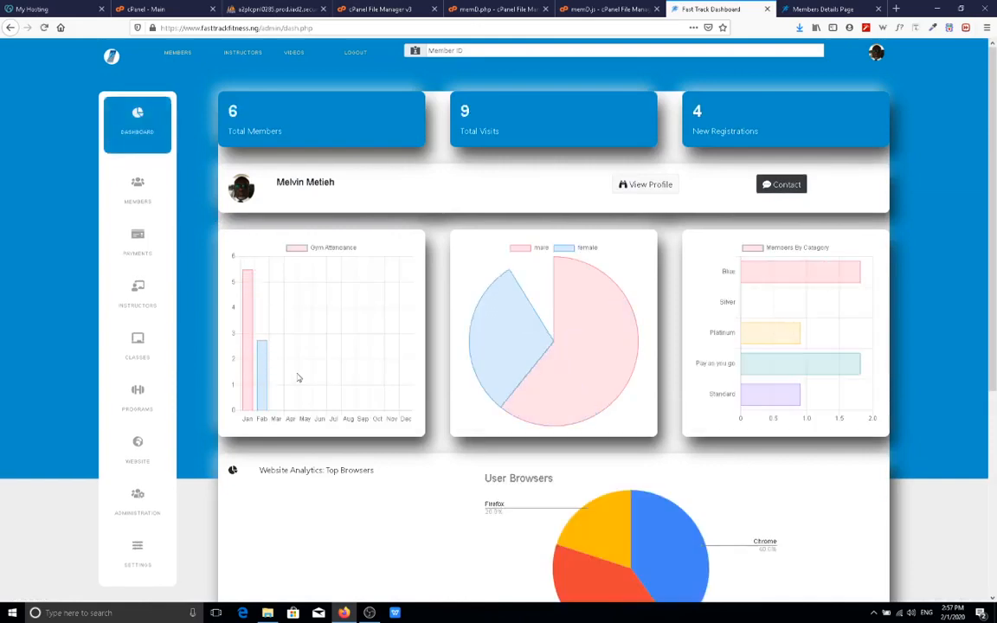
{"action": "mouse_move", "coordinate": [267, 406]}
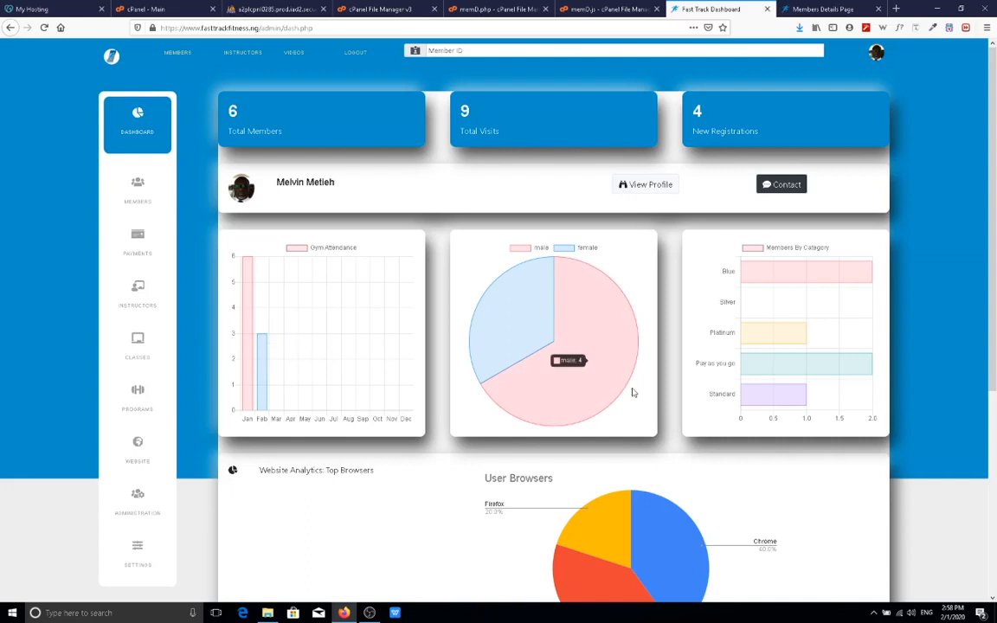
{"action": "mouse_move", "coordinate": [775, 266]}
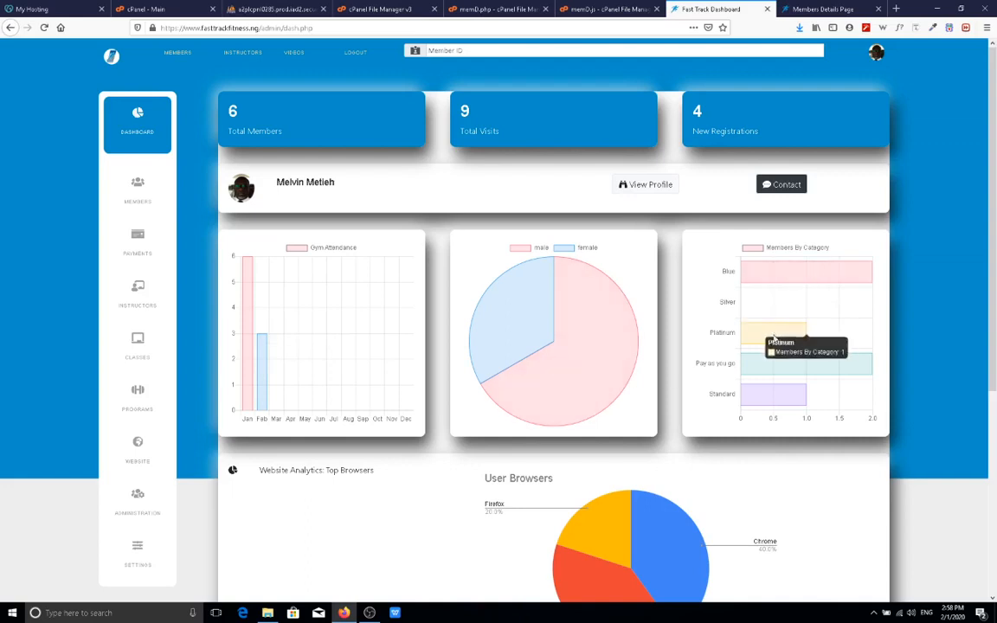
{"action": "mouse_move", "coordinate": [773, 389]}
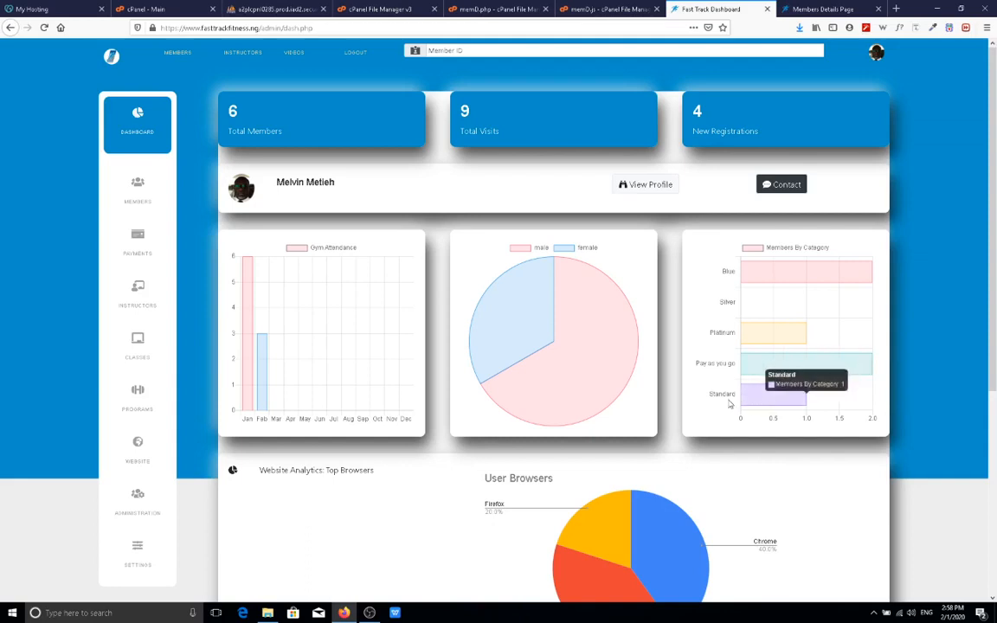
{"action": "mouse_move", "coordinate": [604, 345]}
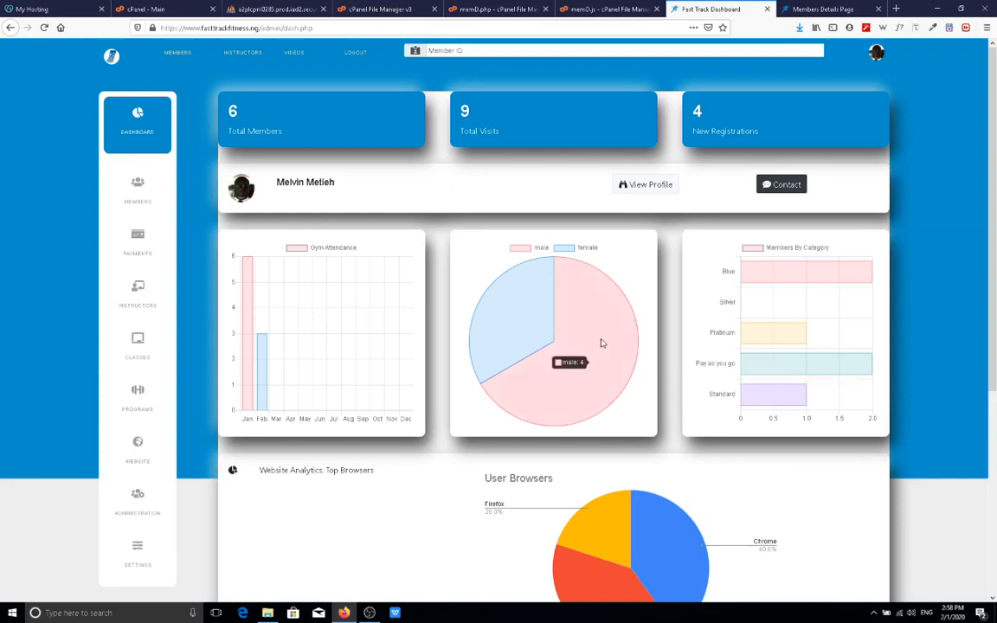
{"action": "mouse_move", "coordinate": [546, 333]}
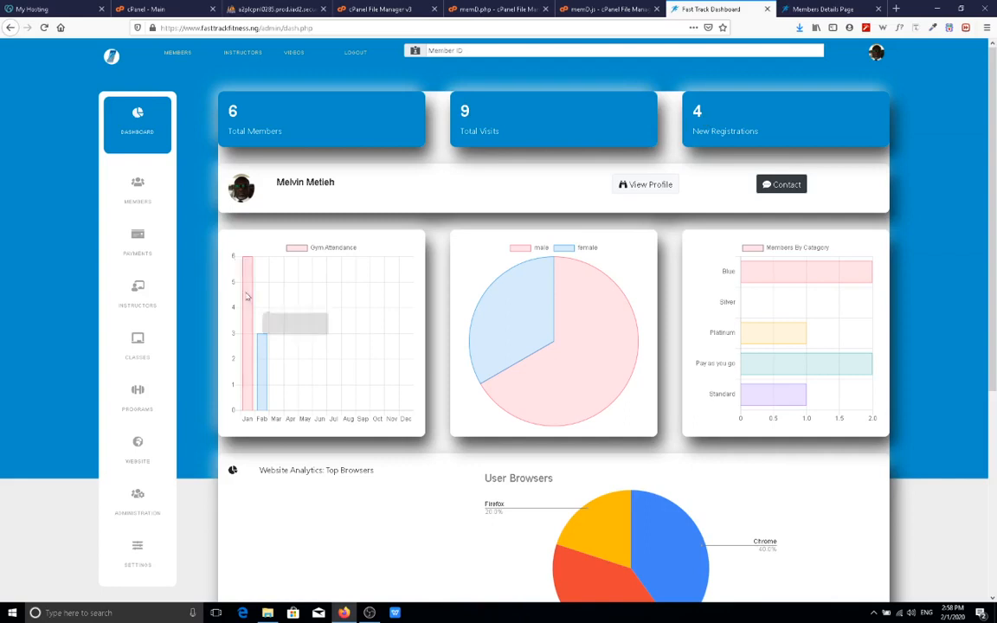
{"action": "mouse_move", "coordinate": [265, 341]}
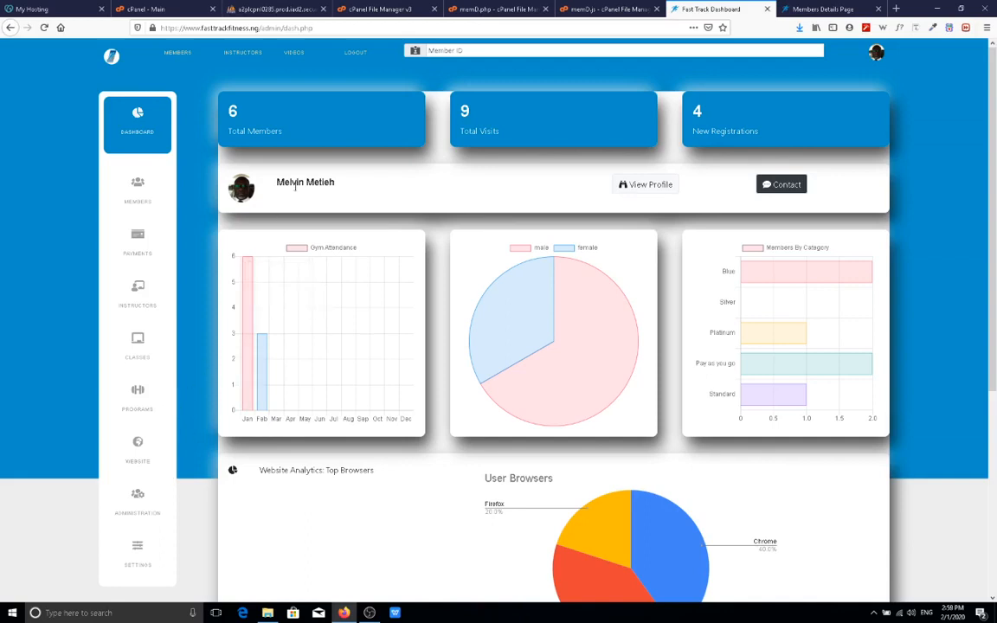
{"action": "left_click", "coordinate": [355, 54]}
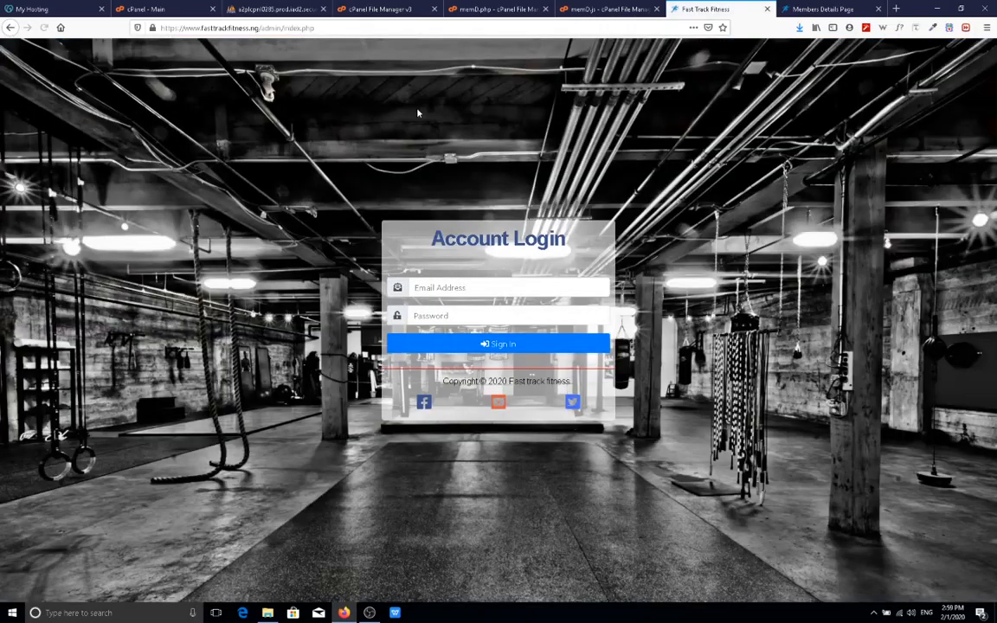